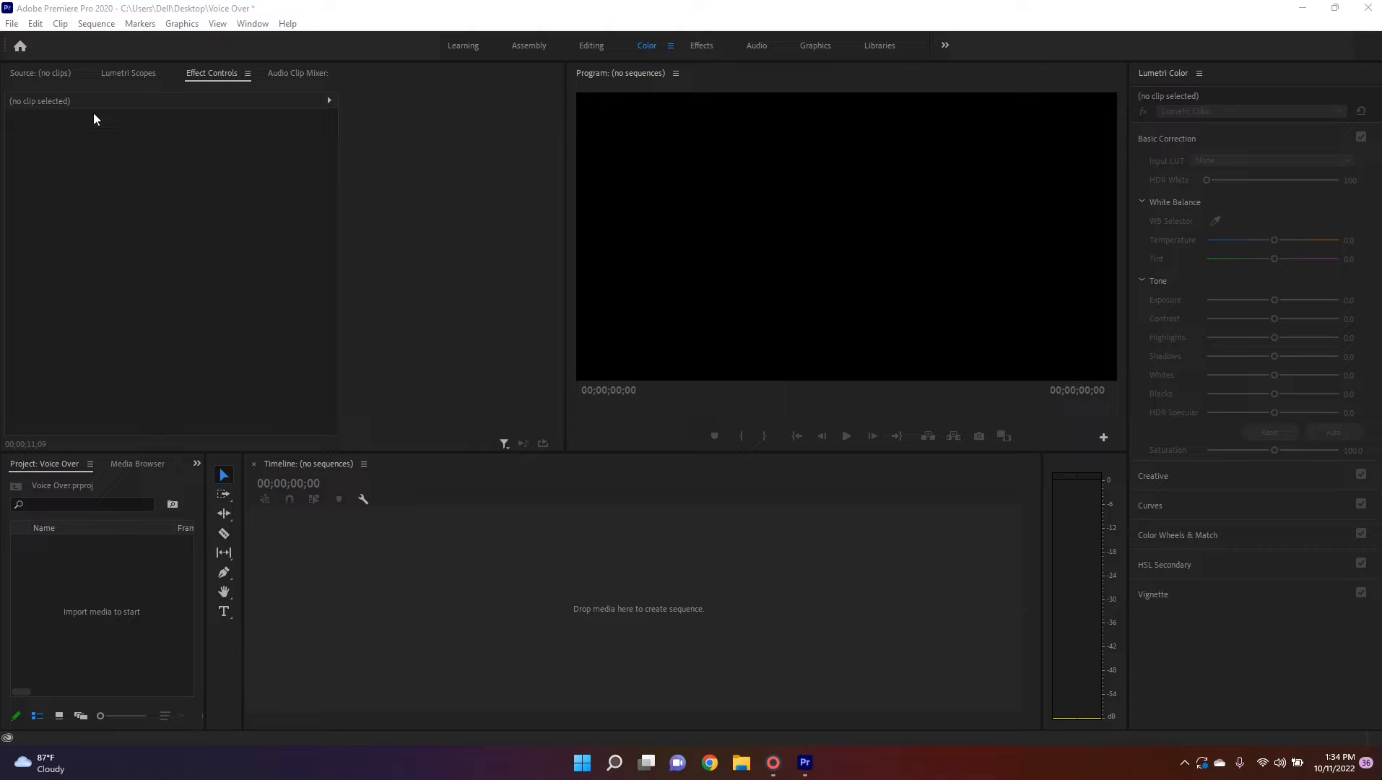
# Import the Voice over video from the Desktop and create a new sequence from it in the timeline.
pyautogui.doubleClick(100, 611)
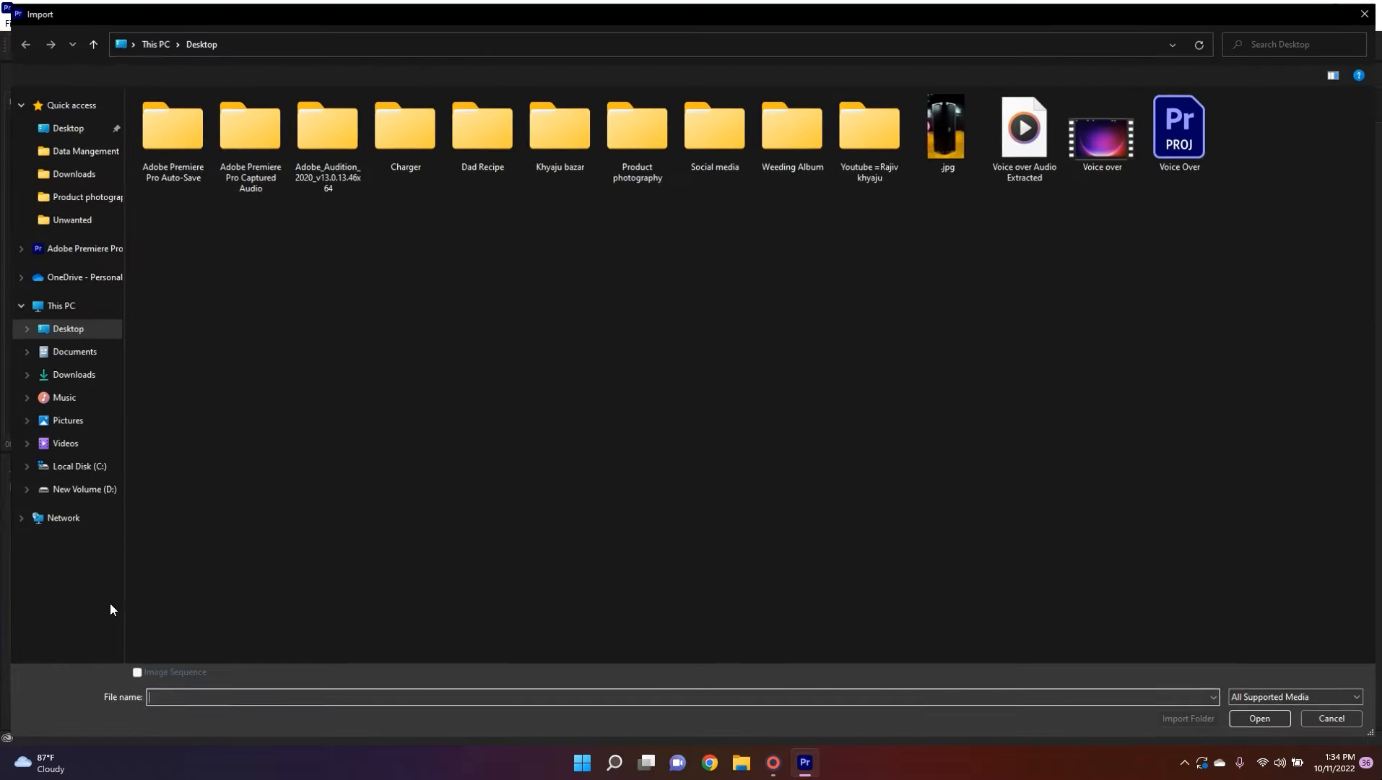
pyautogui.click(1103, 162)
pyautogui.click(1264, 721)
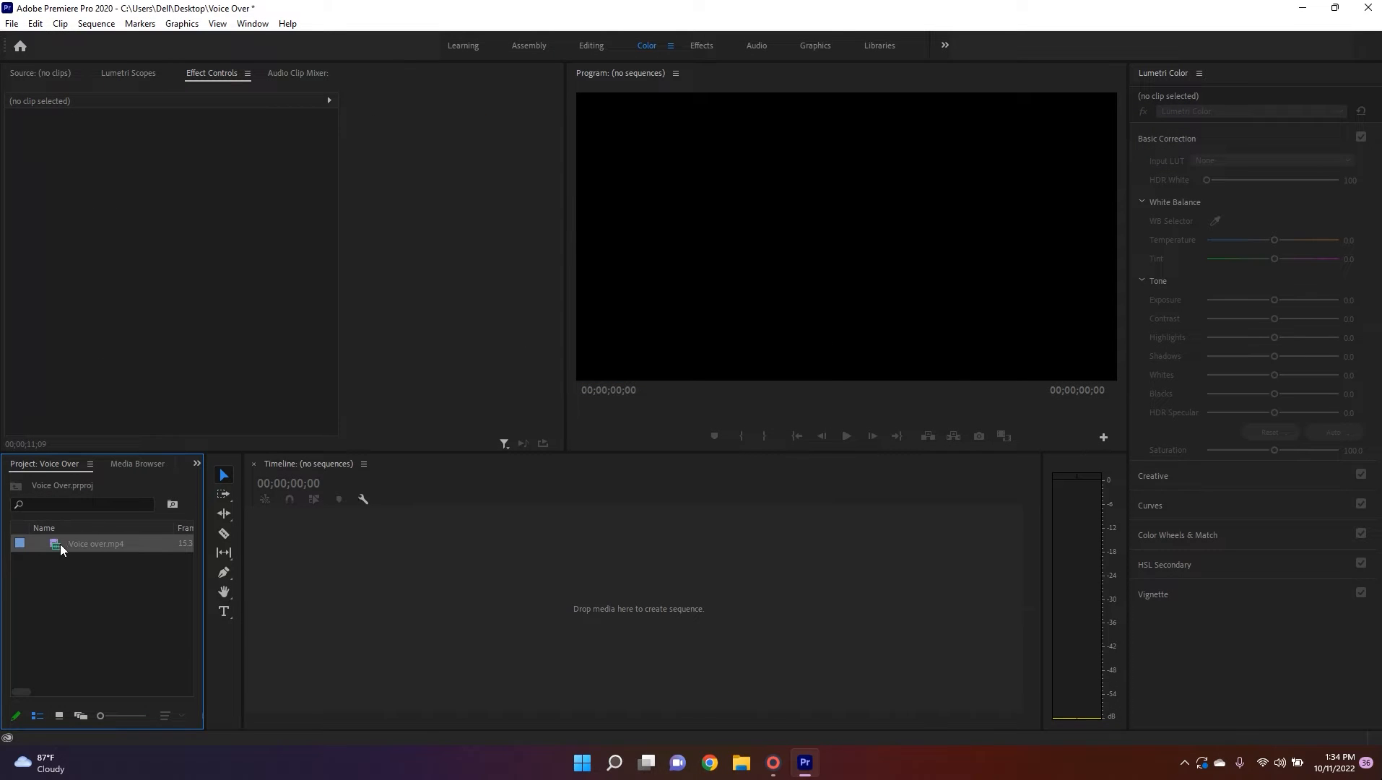
pyautogui.moveTo(61, 544); pyautogui.dragTo(365, 552)
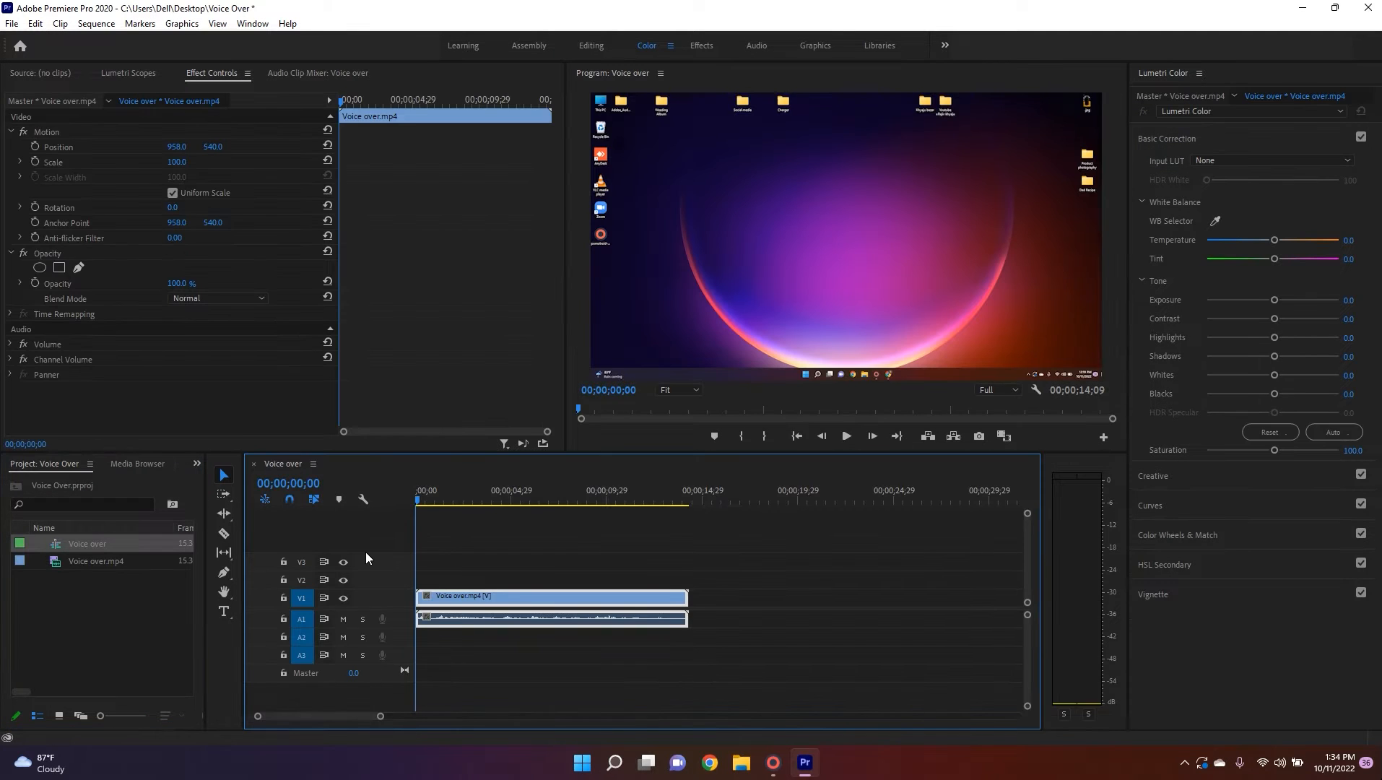
pyautogui.click(475, 541)
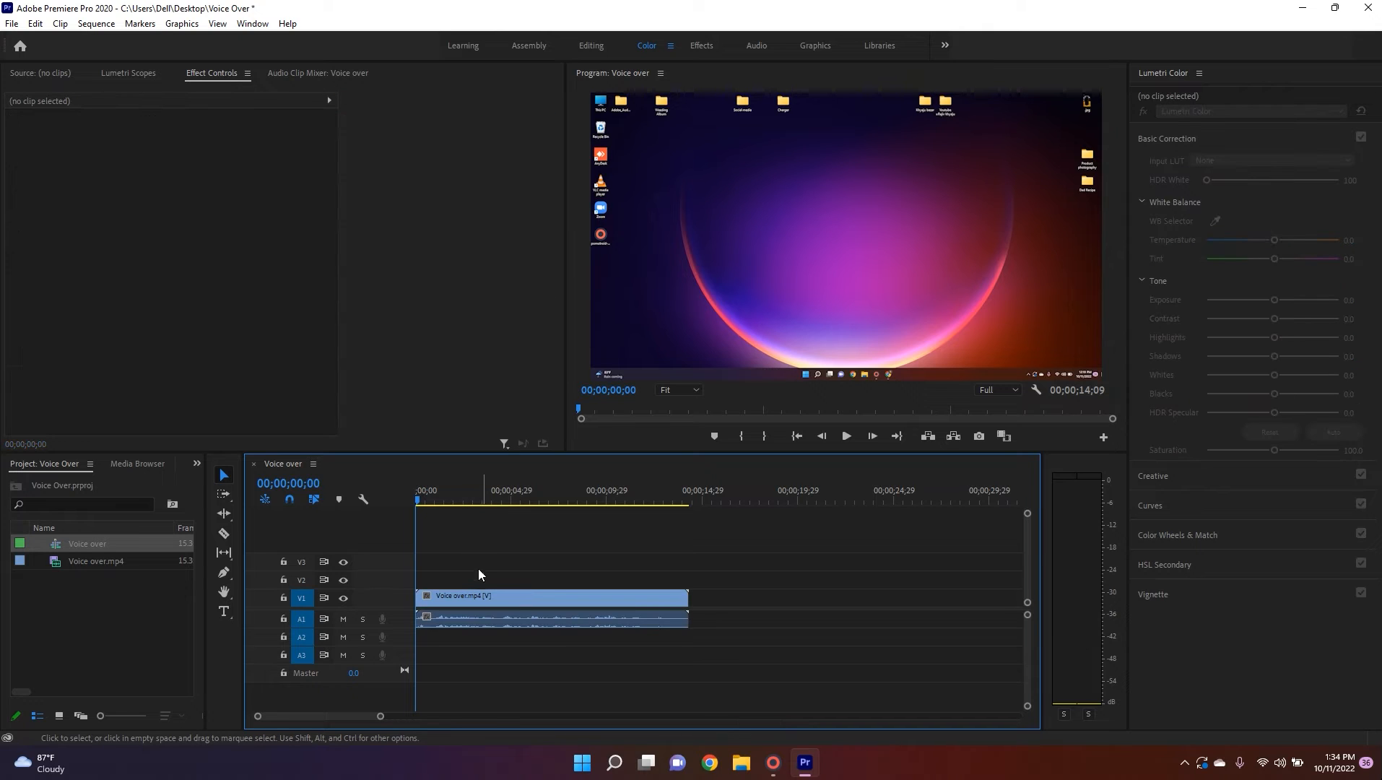
# Play the sequence from the start to listen to the voice-over and examine its audio waveform.
pyautogui.press('=')
pyautogui.press('=')
pyautogui.press('=')
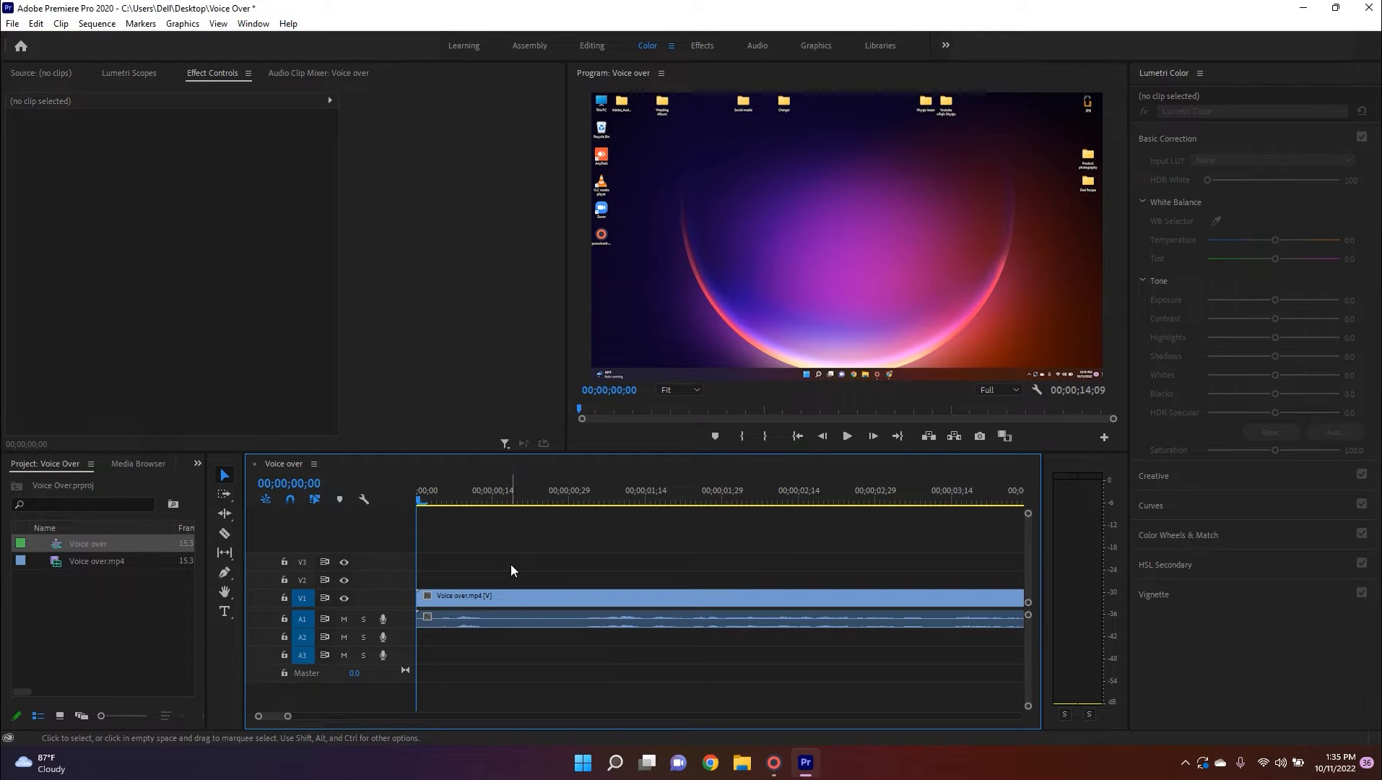
pyautogui.press('space')
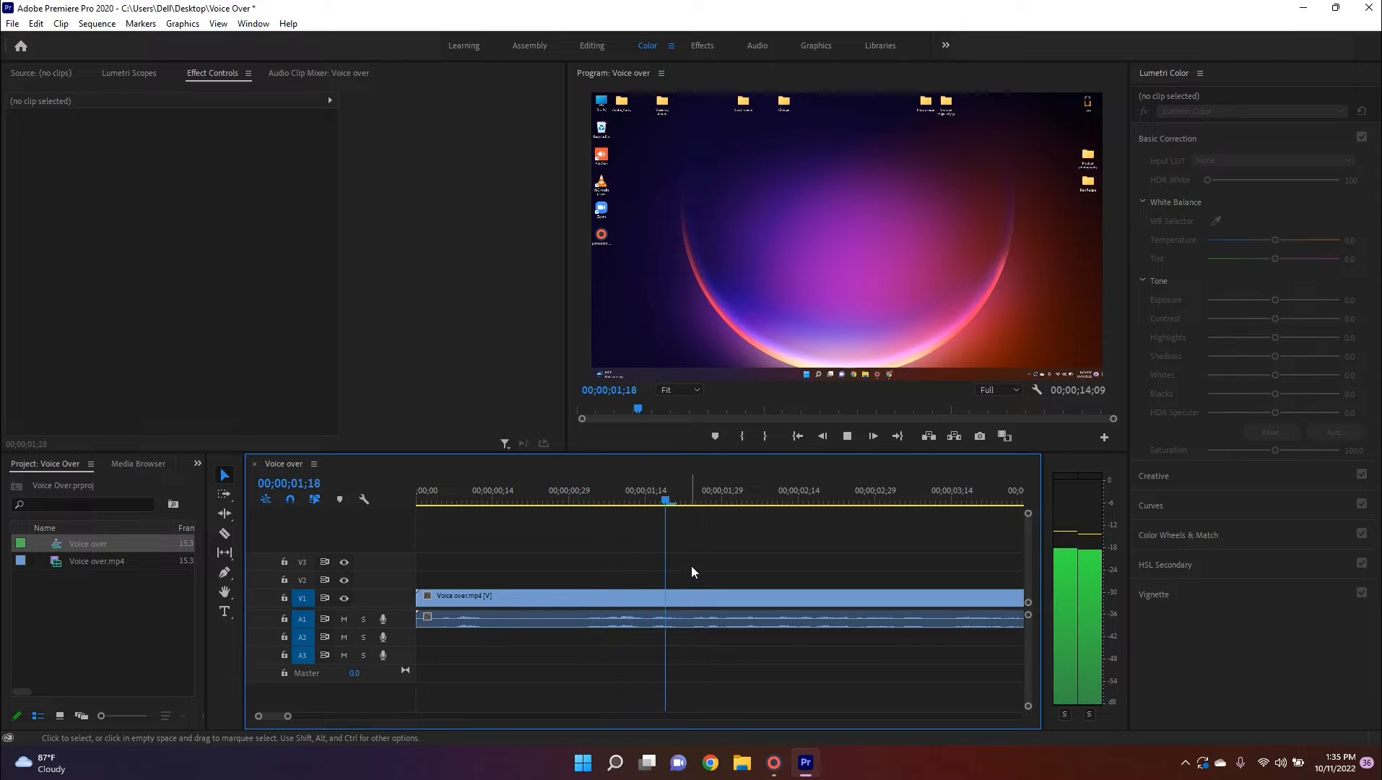
pyautogui.press('-')
pyautogui.press('-')
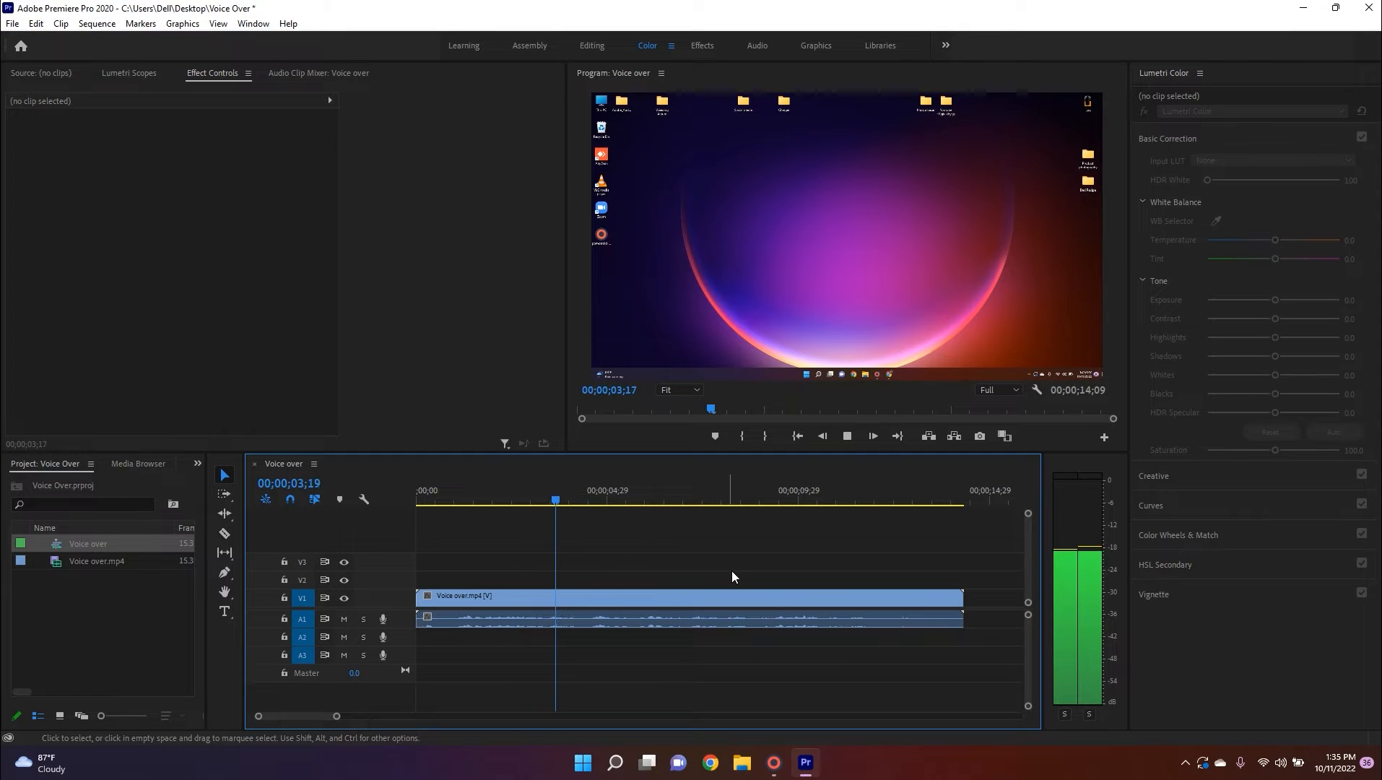
pyautogui.press('-')
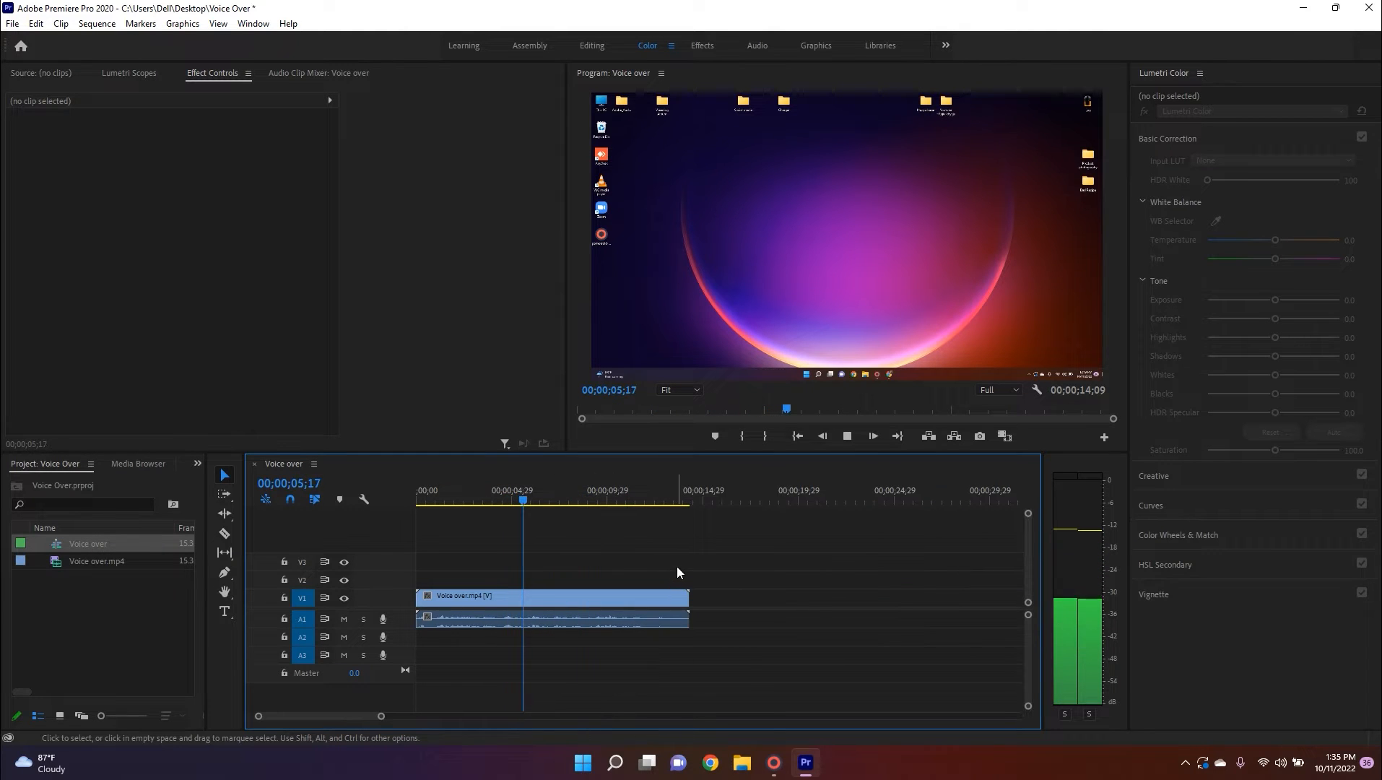
pyautogui.press('=')
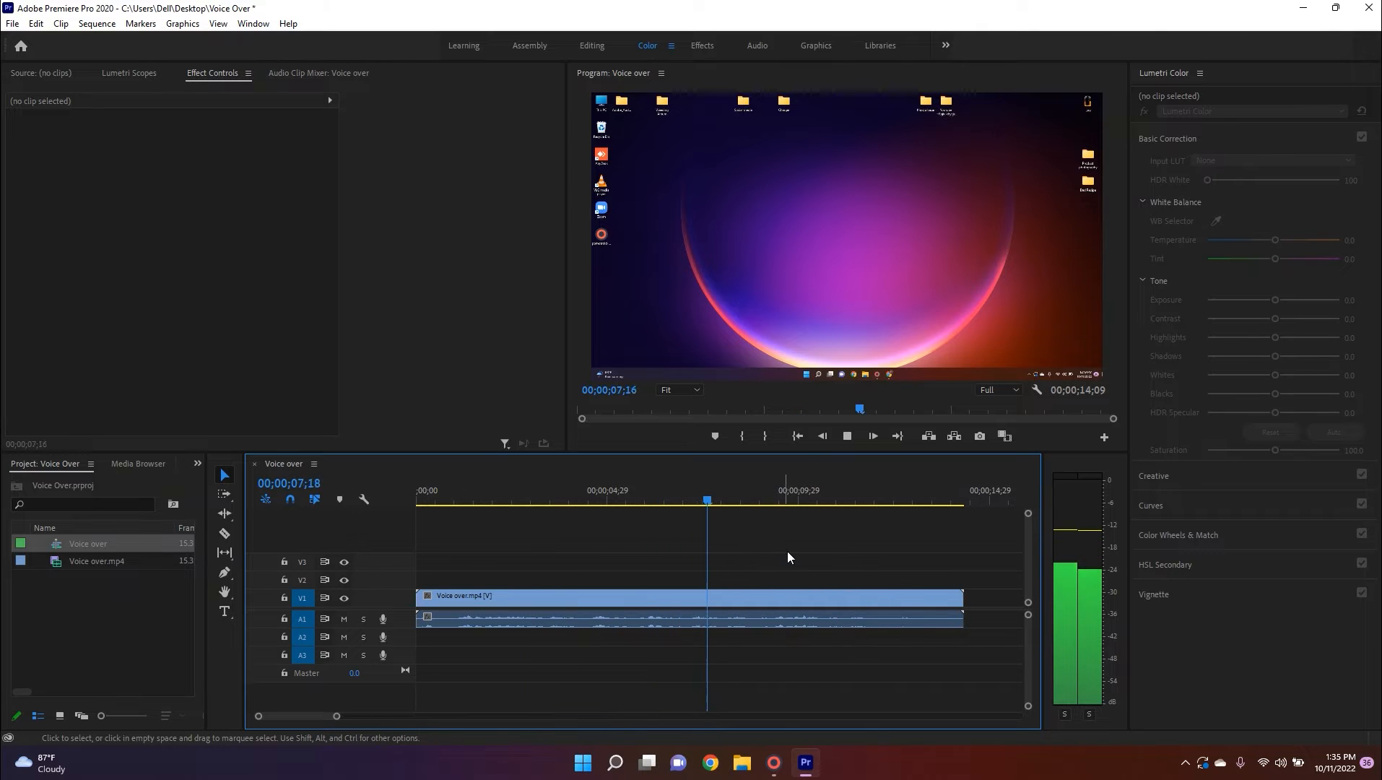
# Split the voice-over clip at 00;00;11;27 and delete the part after the cut.
pyautogui.press('-')
pyautogui.moveTo(855, 539); pyautogui.dragTo(896, 676)
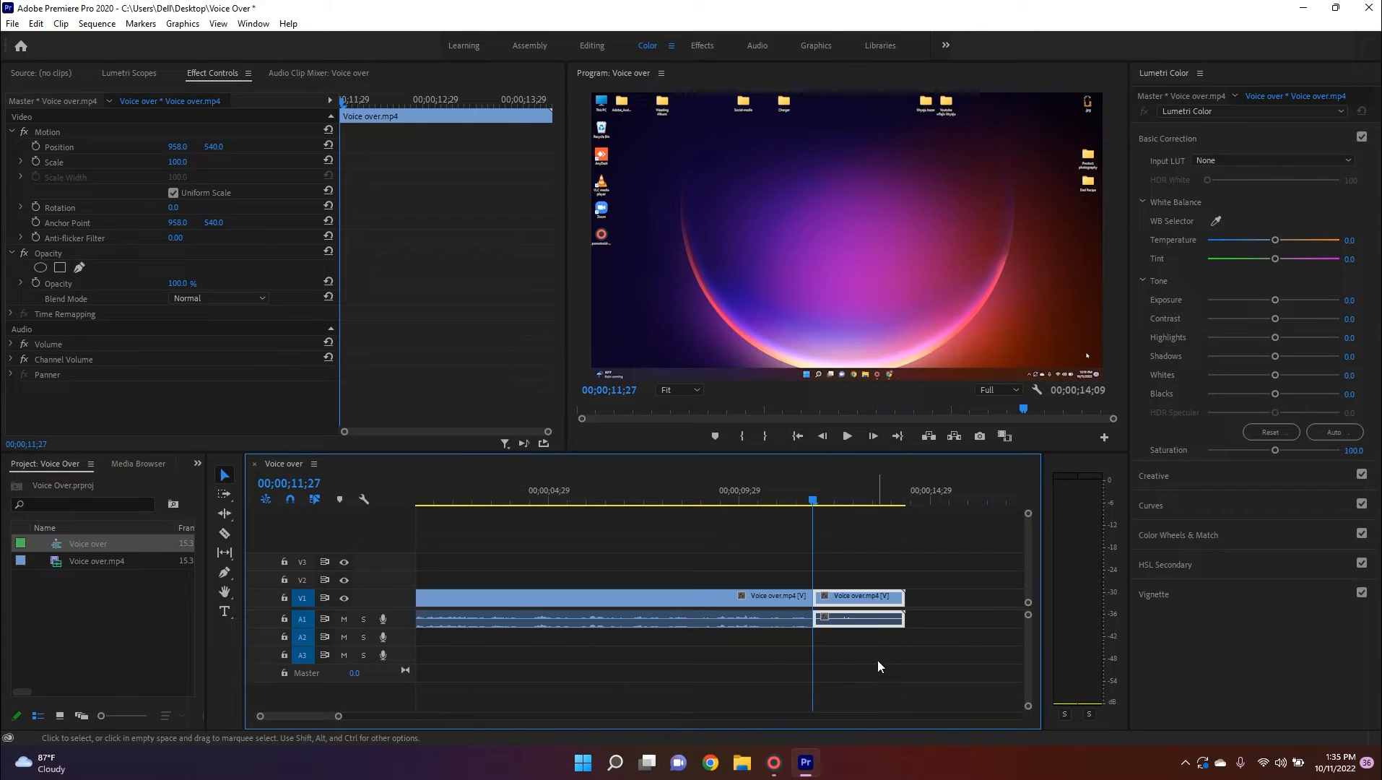
pyautogui.press('Delete')
pyautogui.press('-')
# Split the clip at 00;00;00;25, delete the opening part and close the gap so the clip starts at zero.
pyautogui.moveTo(603, 499); pyautogui.dragTo(352, 508)
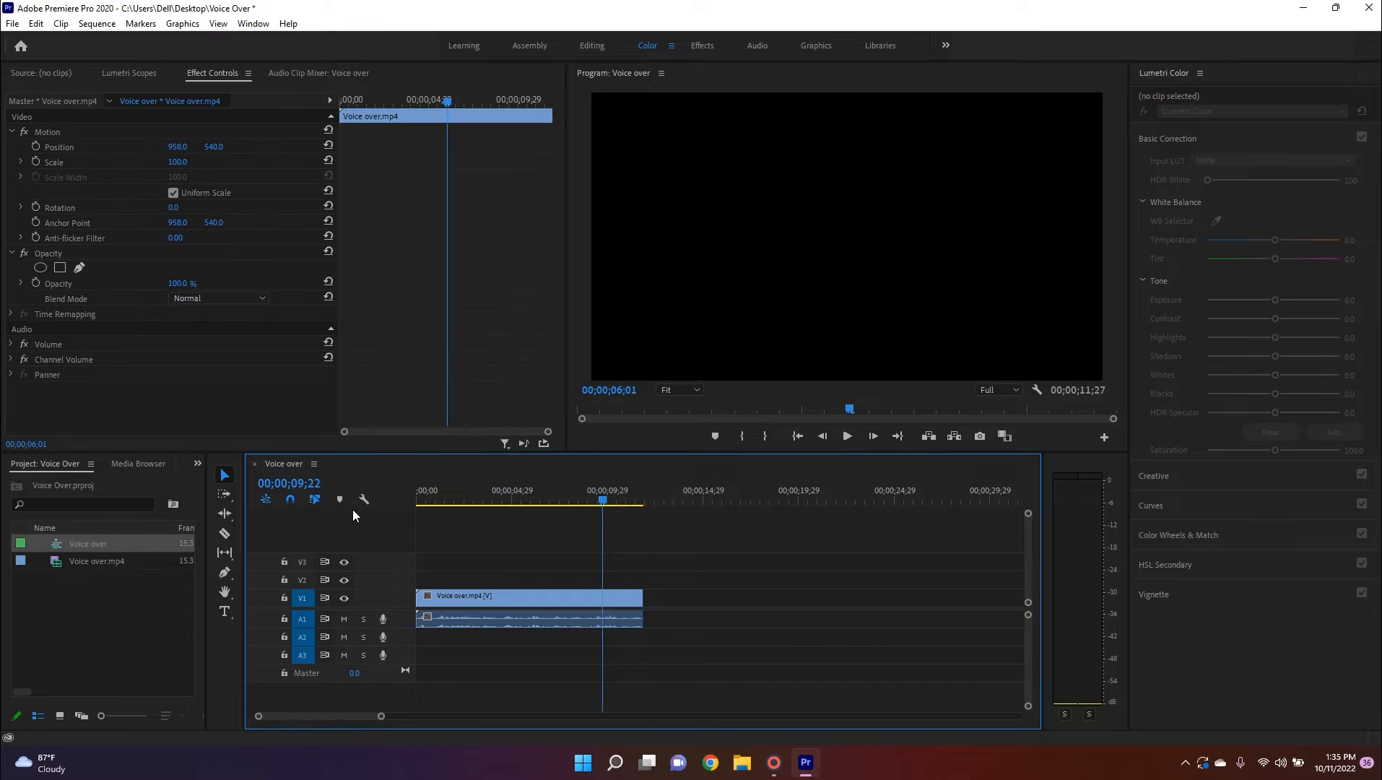
pyautogui.press('=')
pyautogui.press('=')
pyautogui.press('=')
pyautogui.moveTo(518, 499); pyautogui.dragTo(546, 507)
pyautogui.hotkey('ctrl', 'k')
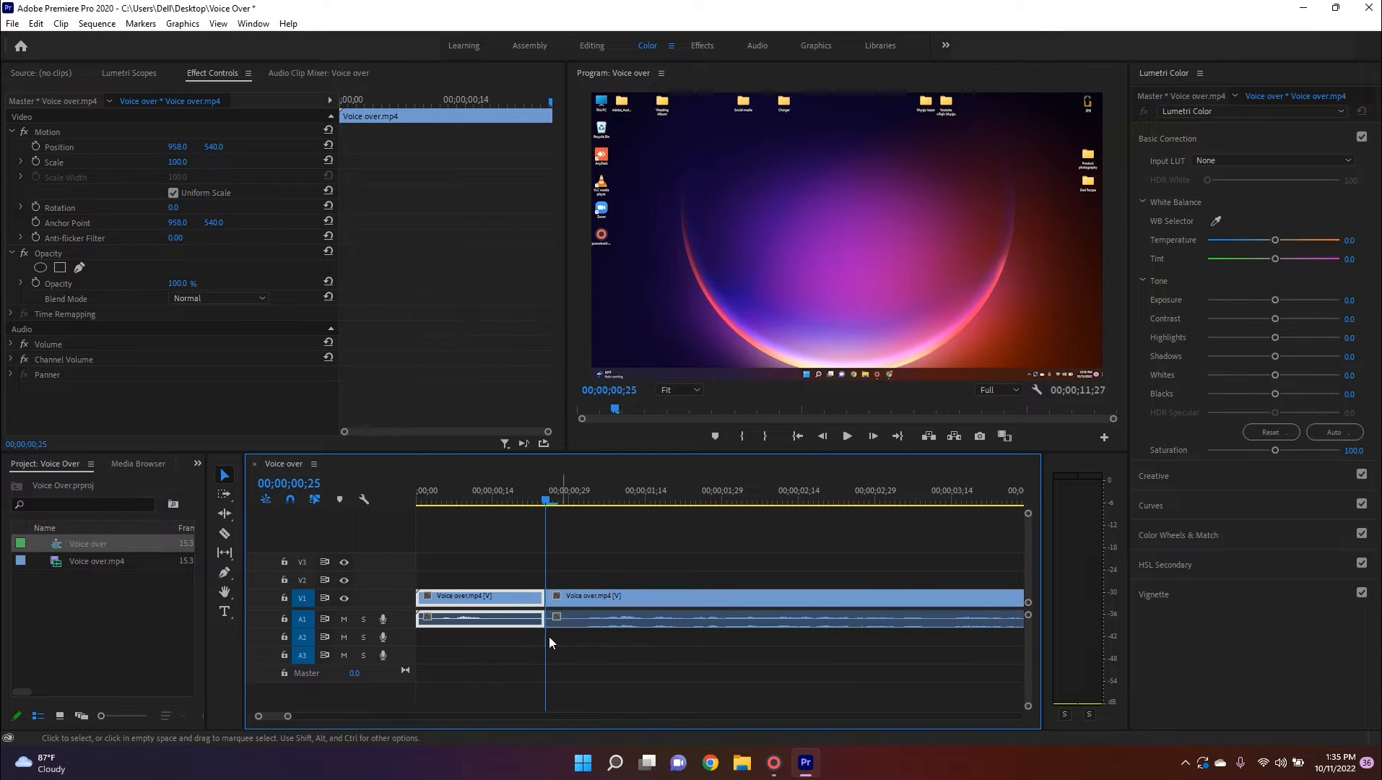
pyautogui.press('Delete')
pyautogui.click(509, 608)
pyautogui.press('Delete')
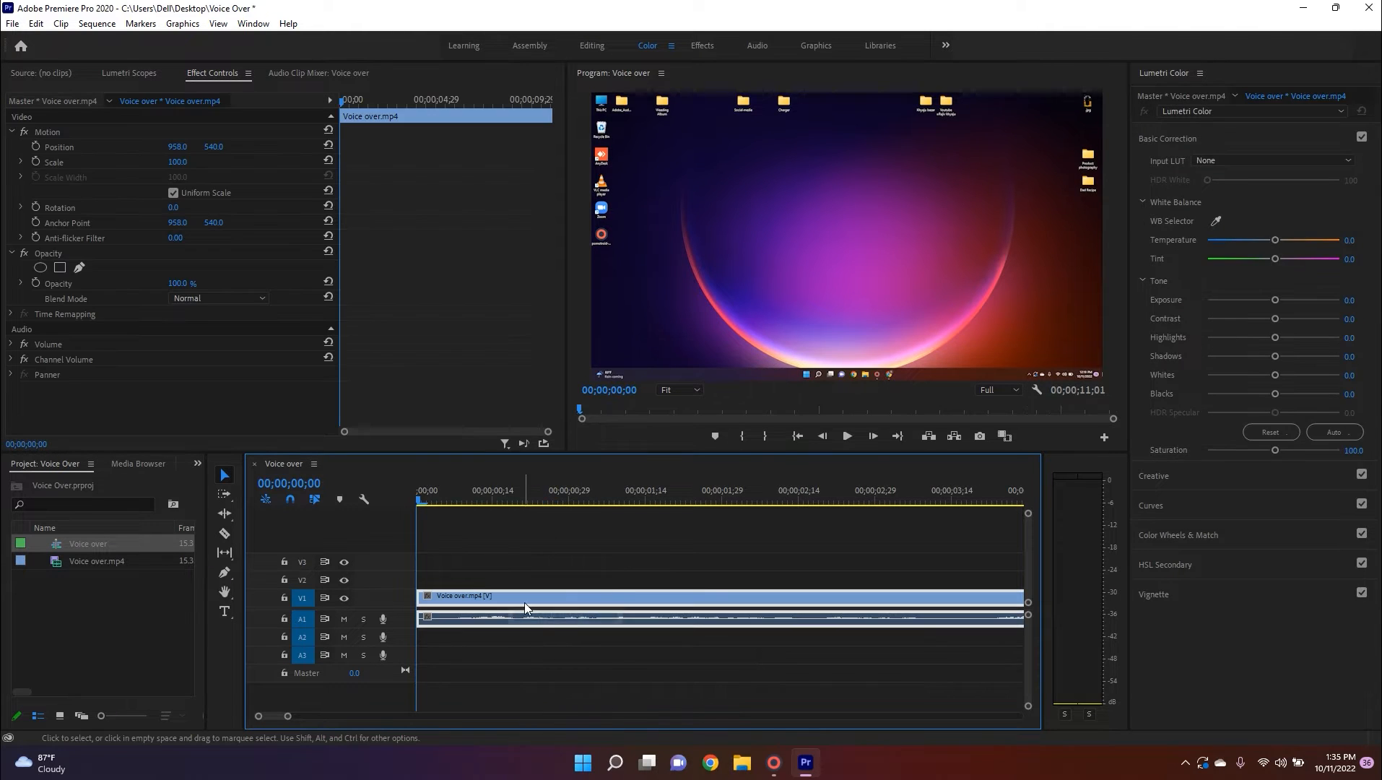
pyautogui.click(521, 565)
# Send the trimmed voice-over clip to Adobe Audition for audio editing.
pyautogui.press('-')
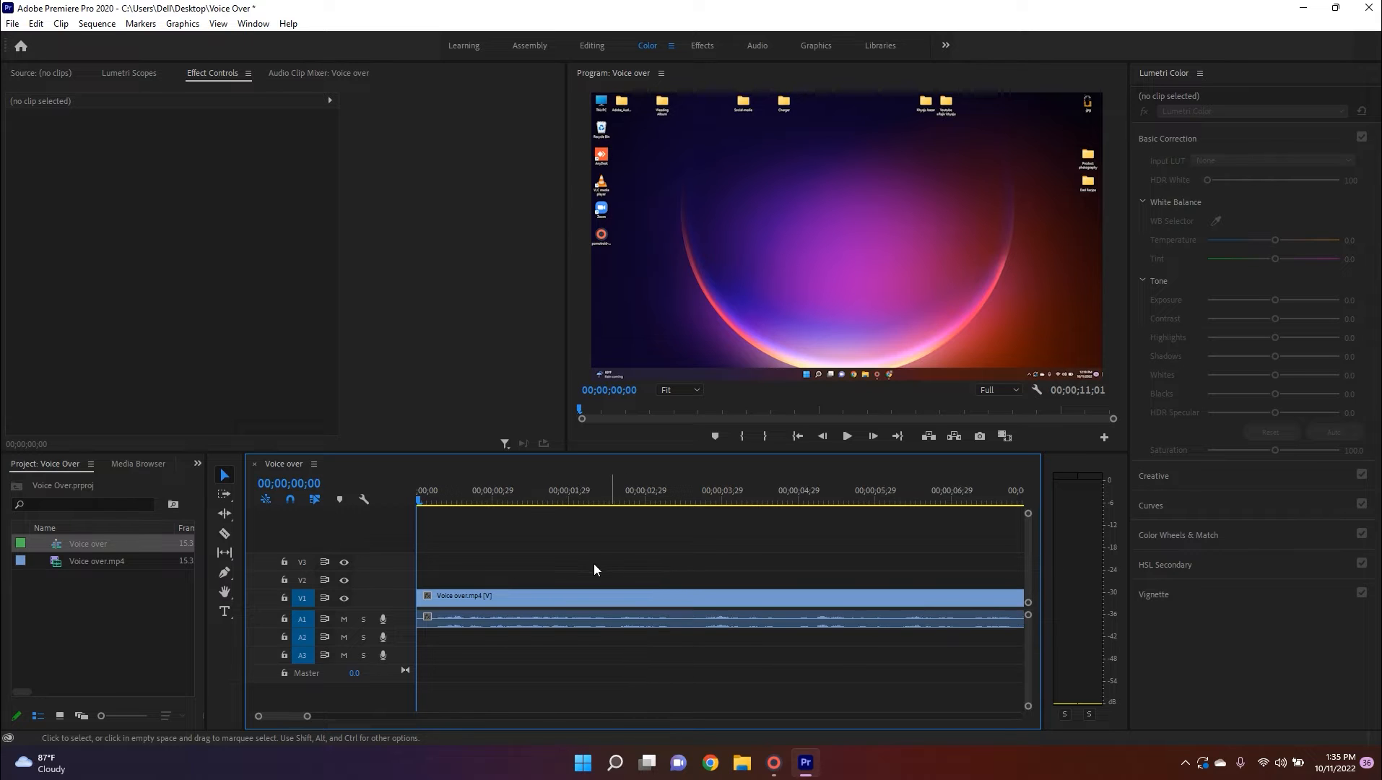
pyautogui.moveTo(562, 555); pyautogui.dragTo(631, 673)
pyautogui.rightClick(599, 598)
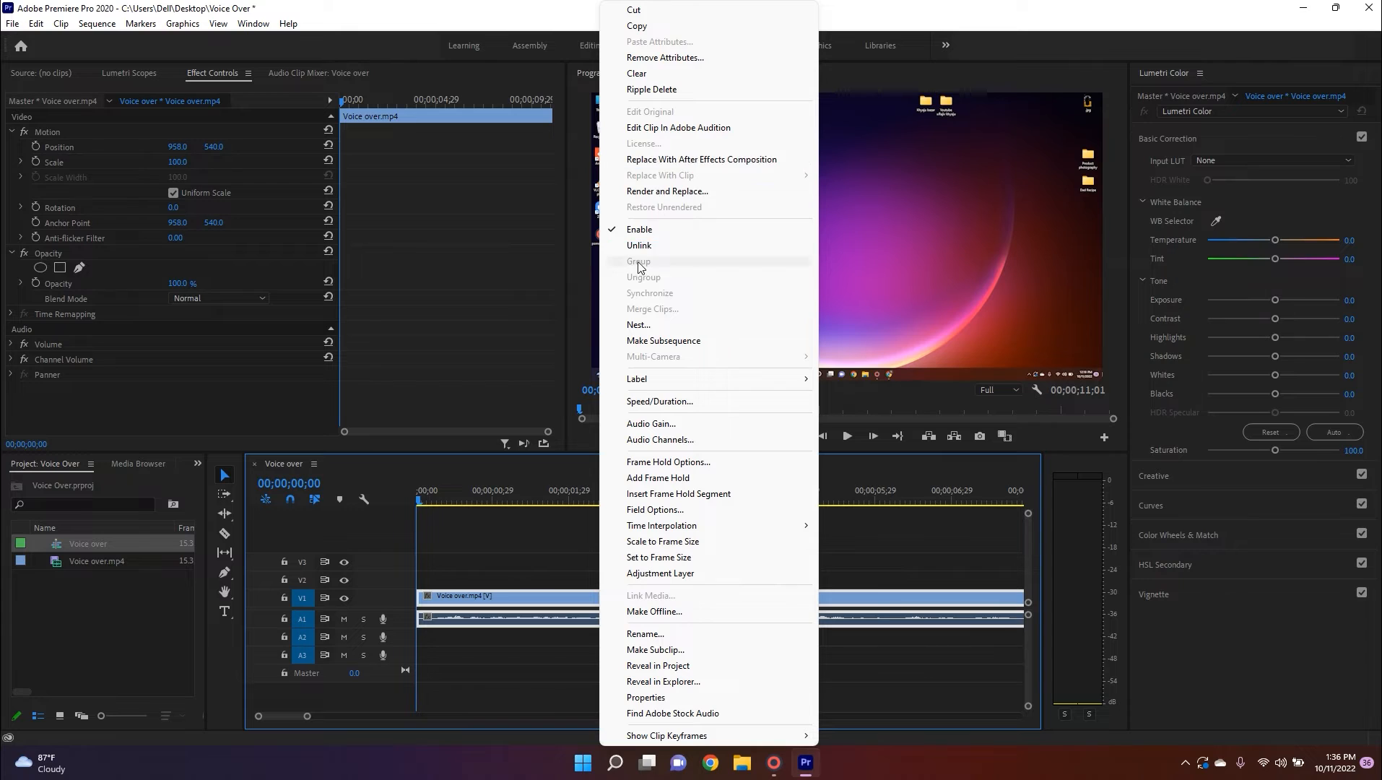
pyautogui.click(689, 129)
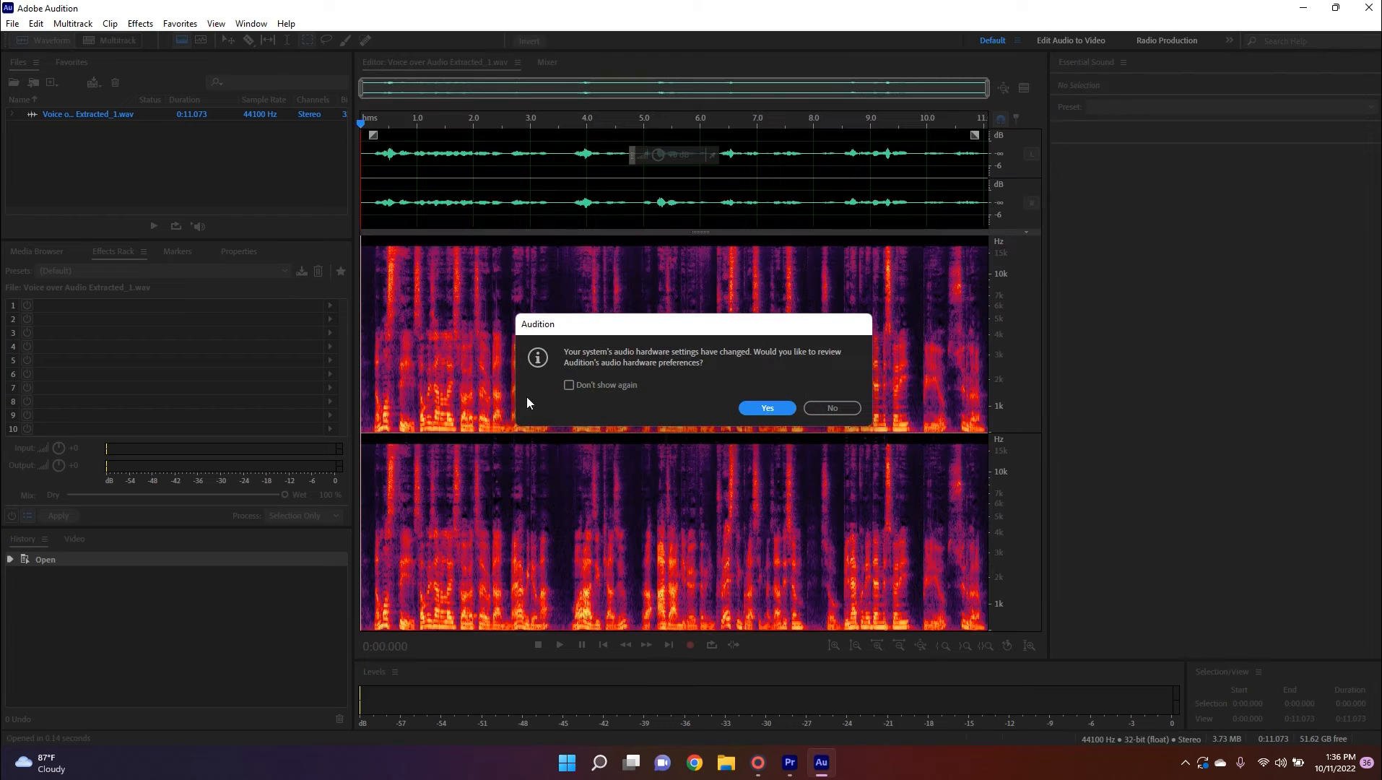
# Review the audio hardware preferences and set the default output to Speakers (Realtek(R) Audio).
pyautogui.click(768, 408)
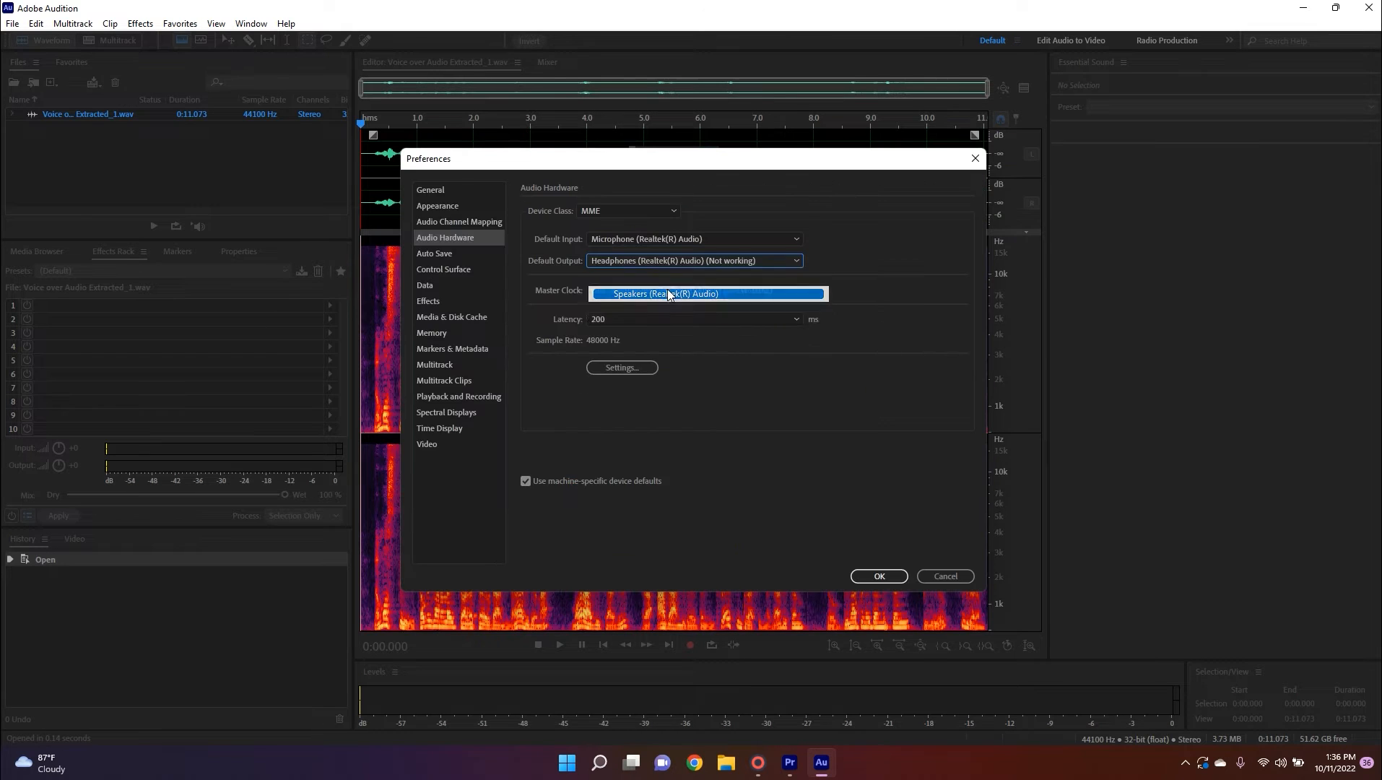
pyautogui.click(777, 414)
pyautogui.click(880, 576)
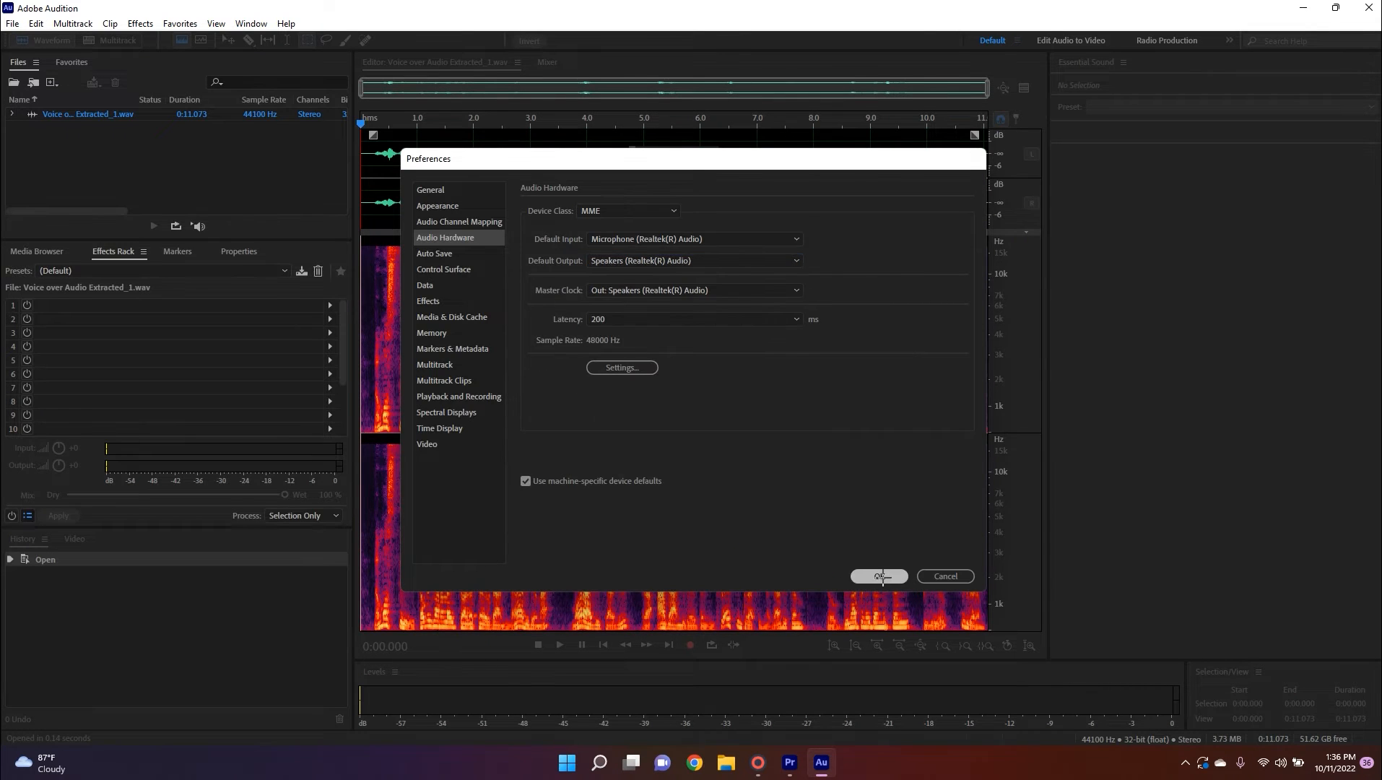
# Hide the spectral frequency display and play back the unprocessed voice-over waveform.
pyautogui.click(186, 40)
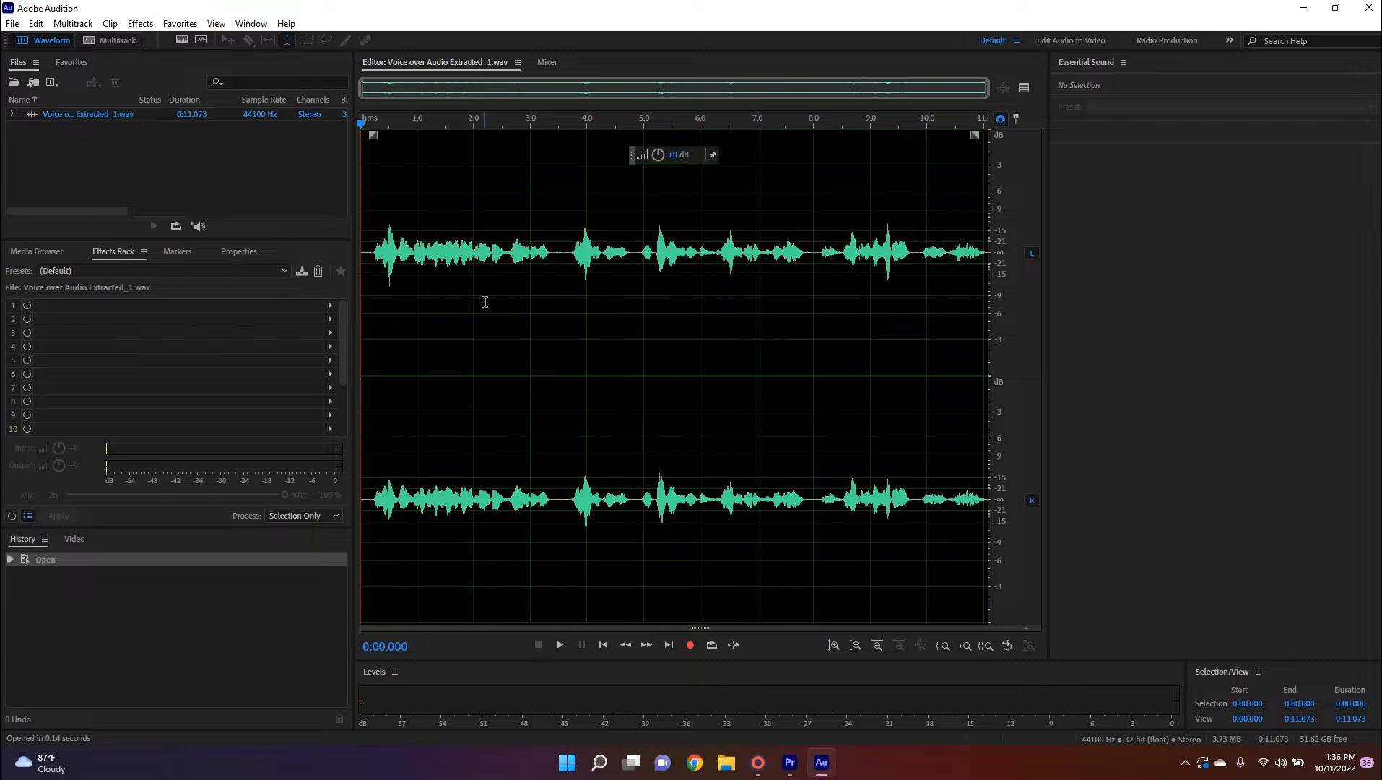
pyautogui.press('space')
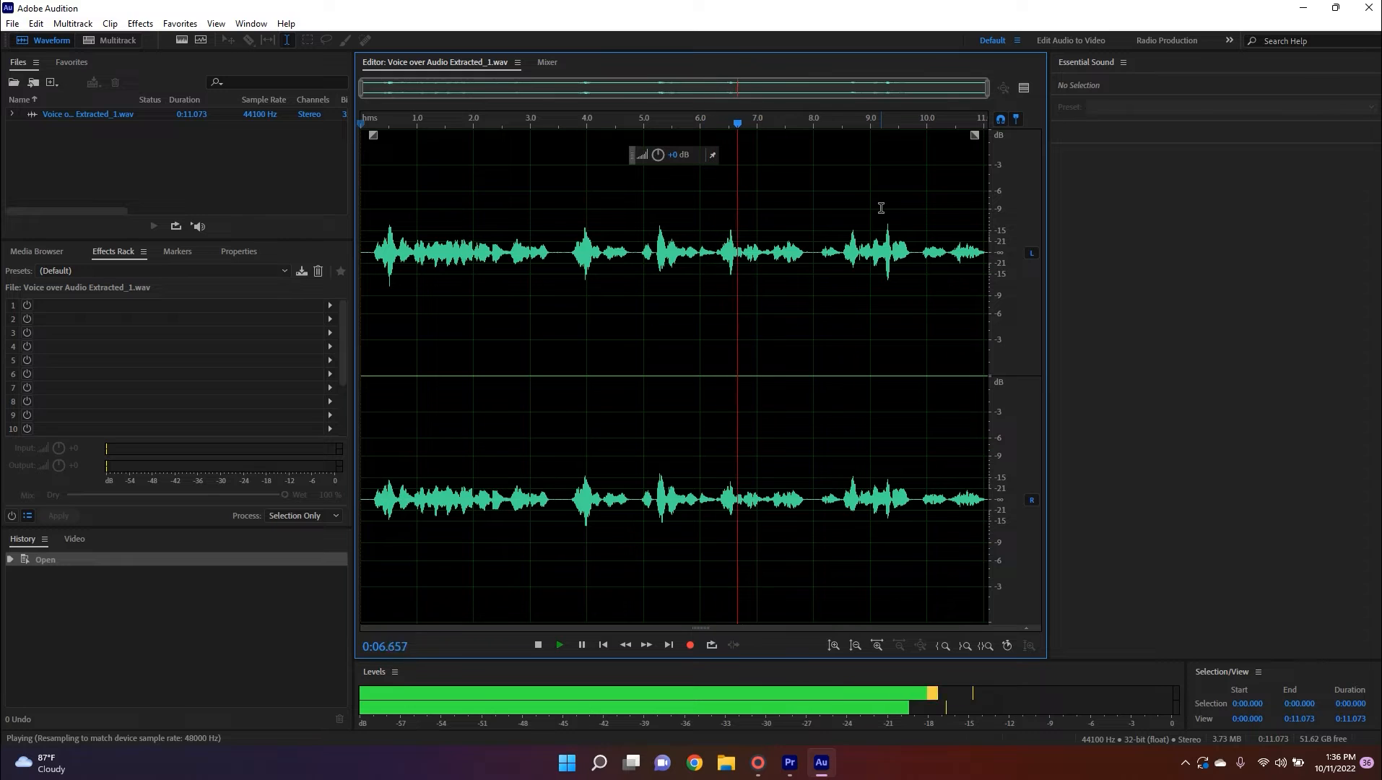
pyautogui.press('space')
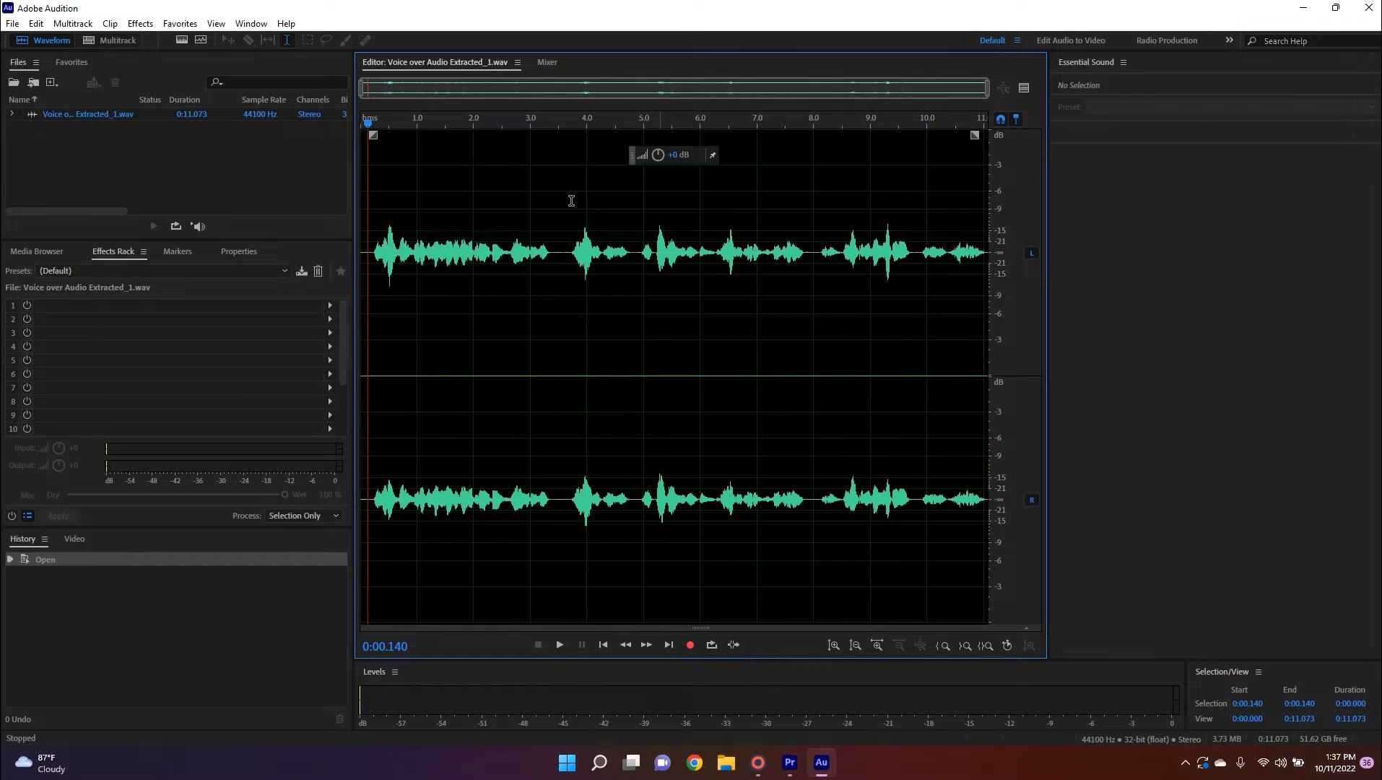
# Apply the Dynamics effect with the compressor enabled at a -22 dB threshold and 60 ms release, and play back the result.
pyautogui.click(141, 24)
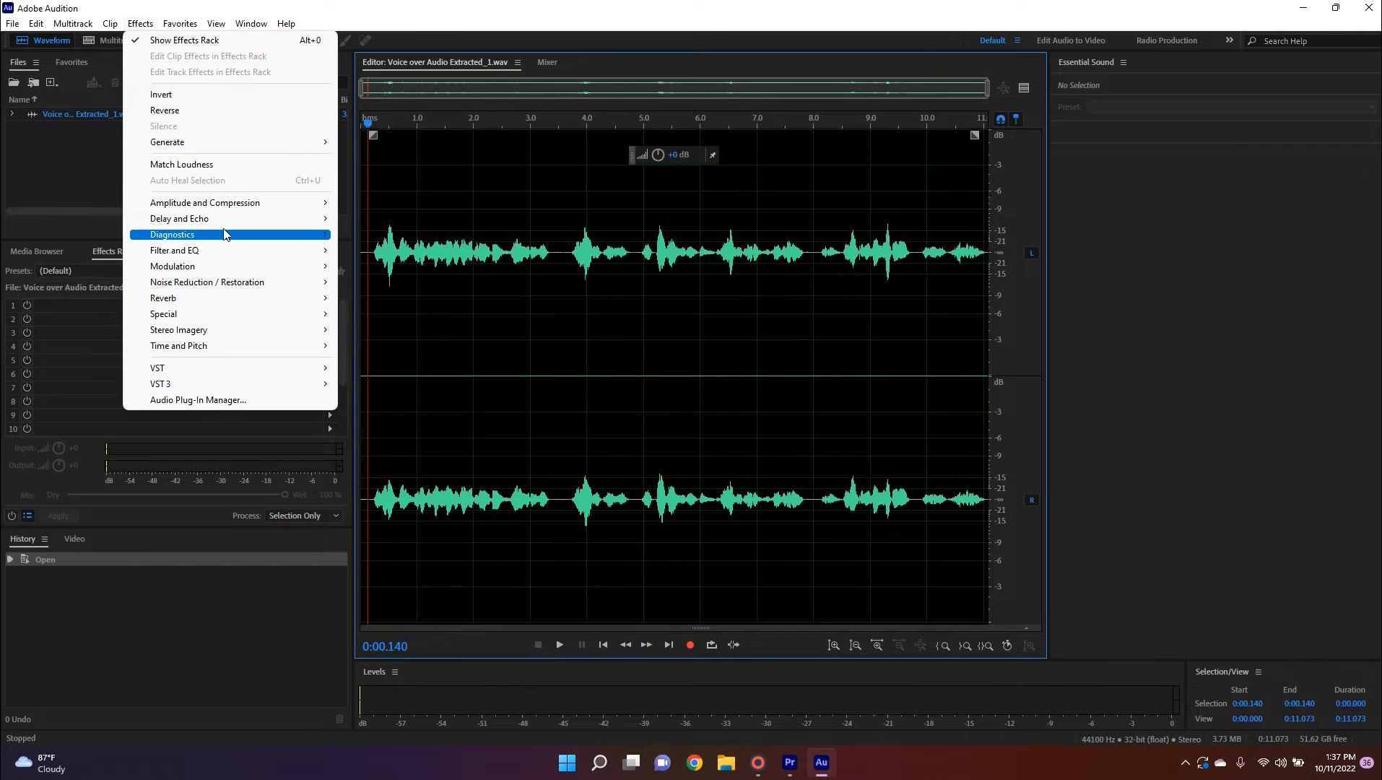
pyautogui.moveTo(224, 224)
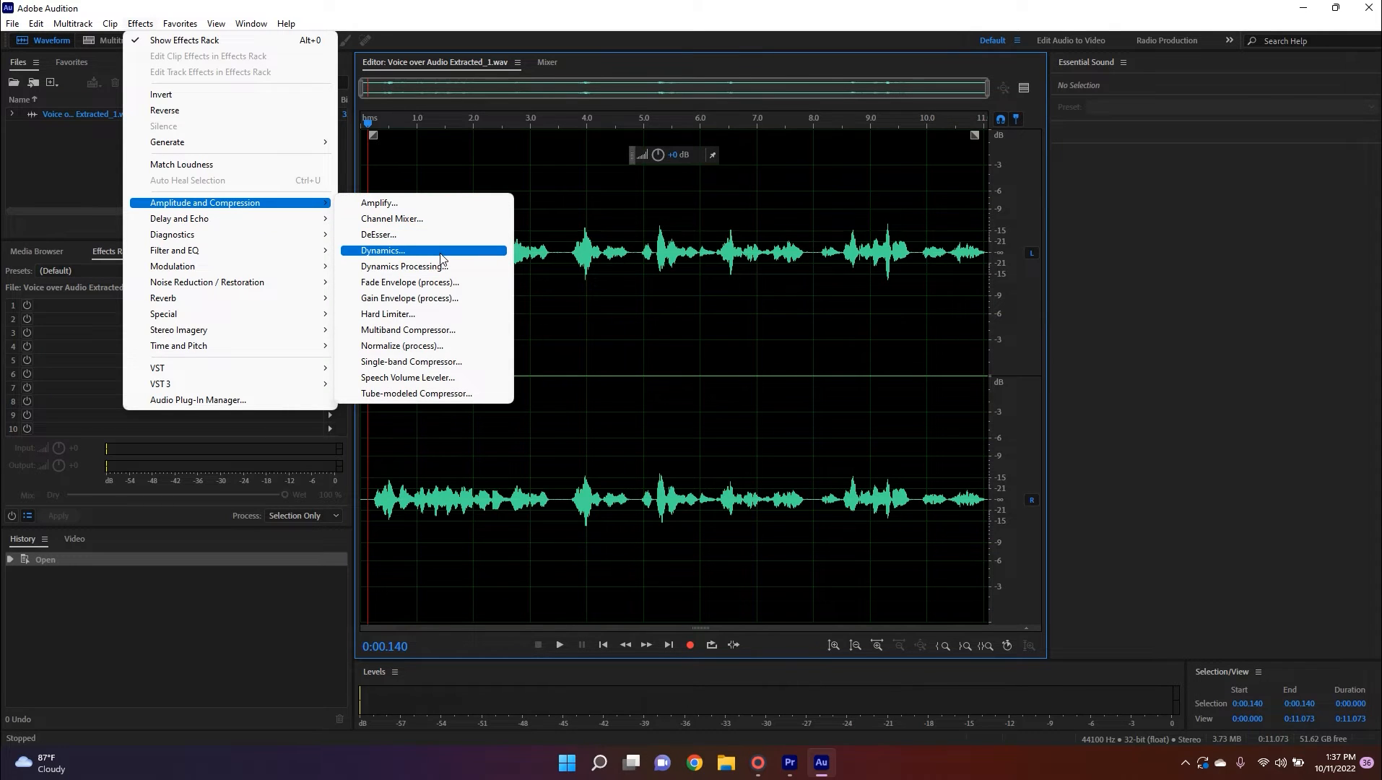
pyautogui.click(442, 255)
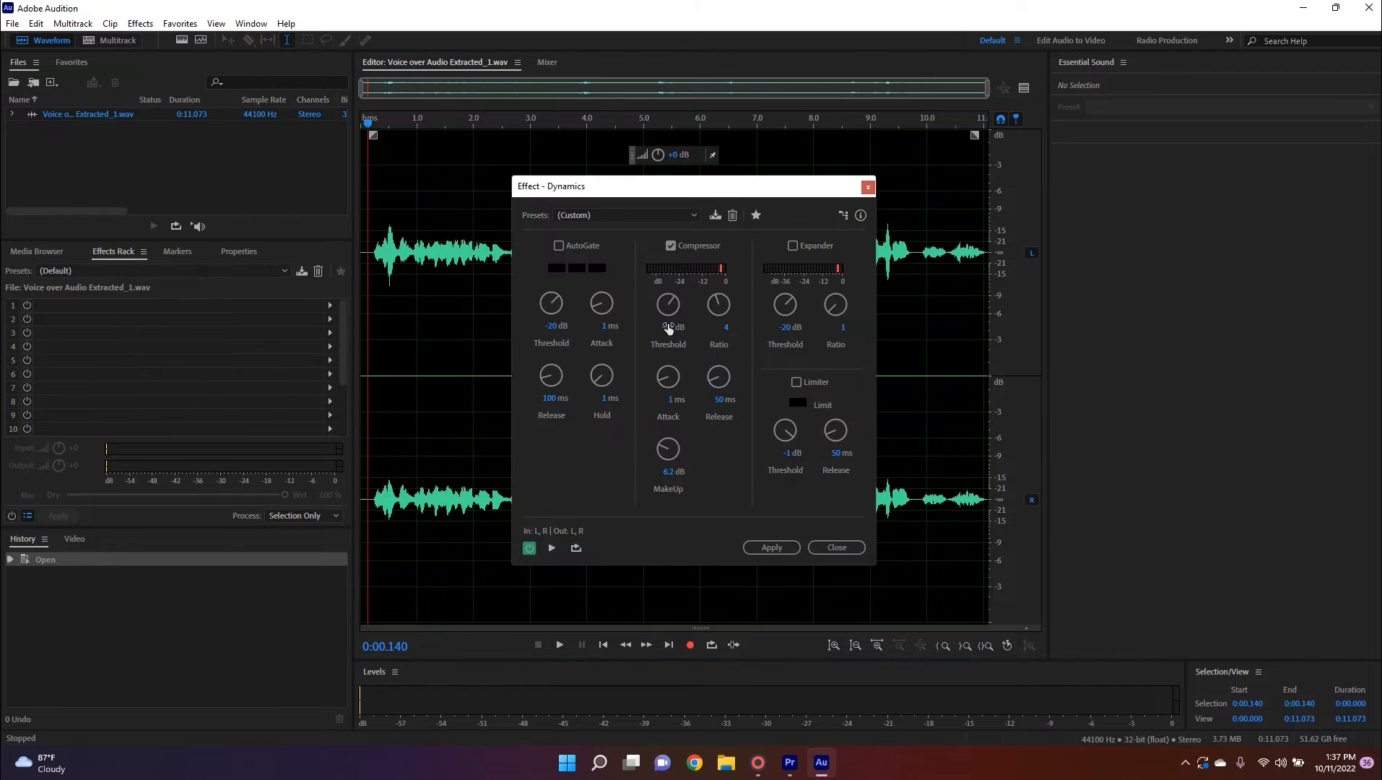
pyautogui.click(715, 399)
pyautogui.press('Return')
pyautogui.click(671, 247)
pyautogui.click(672, 246)
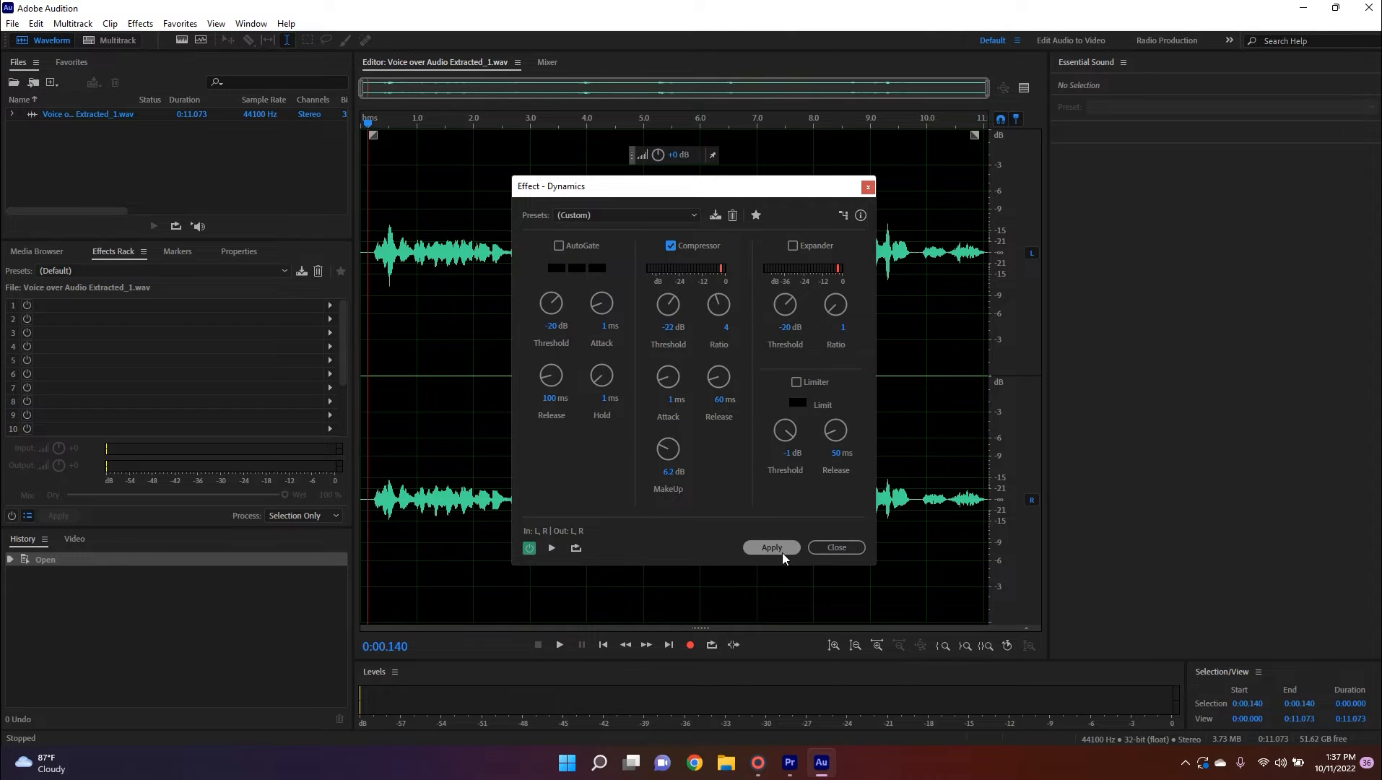
pyautogui.click(772, 548)
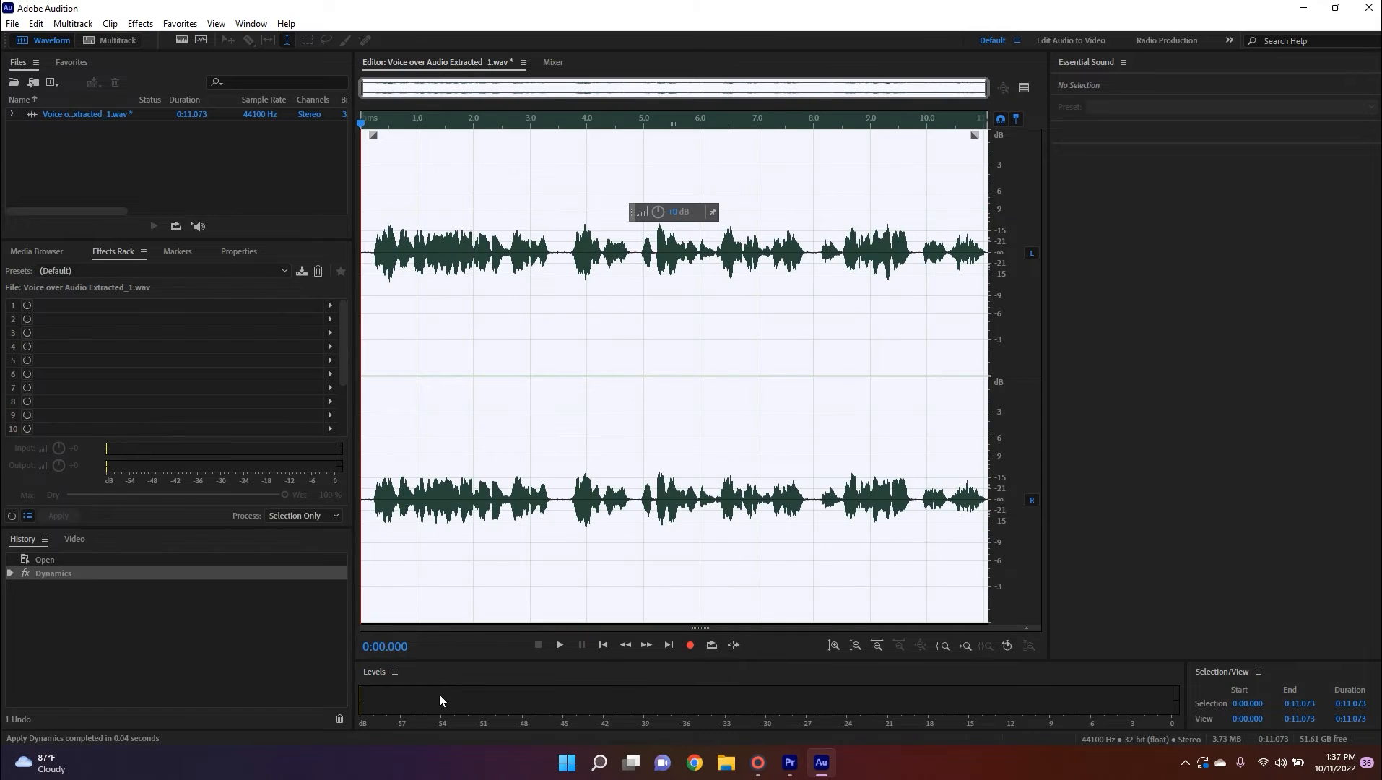
pyautogui.press('space')
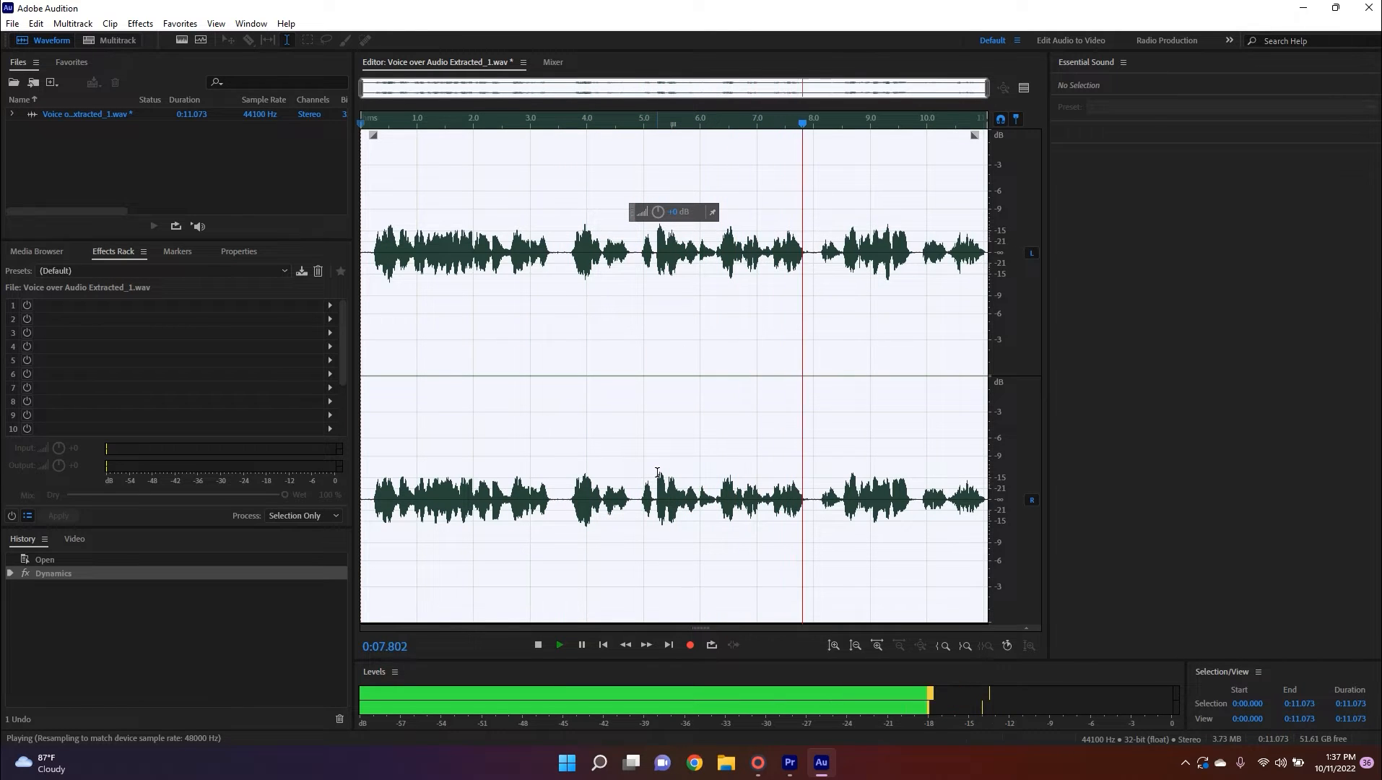
pyautogui.press('space')
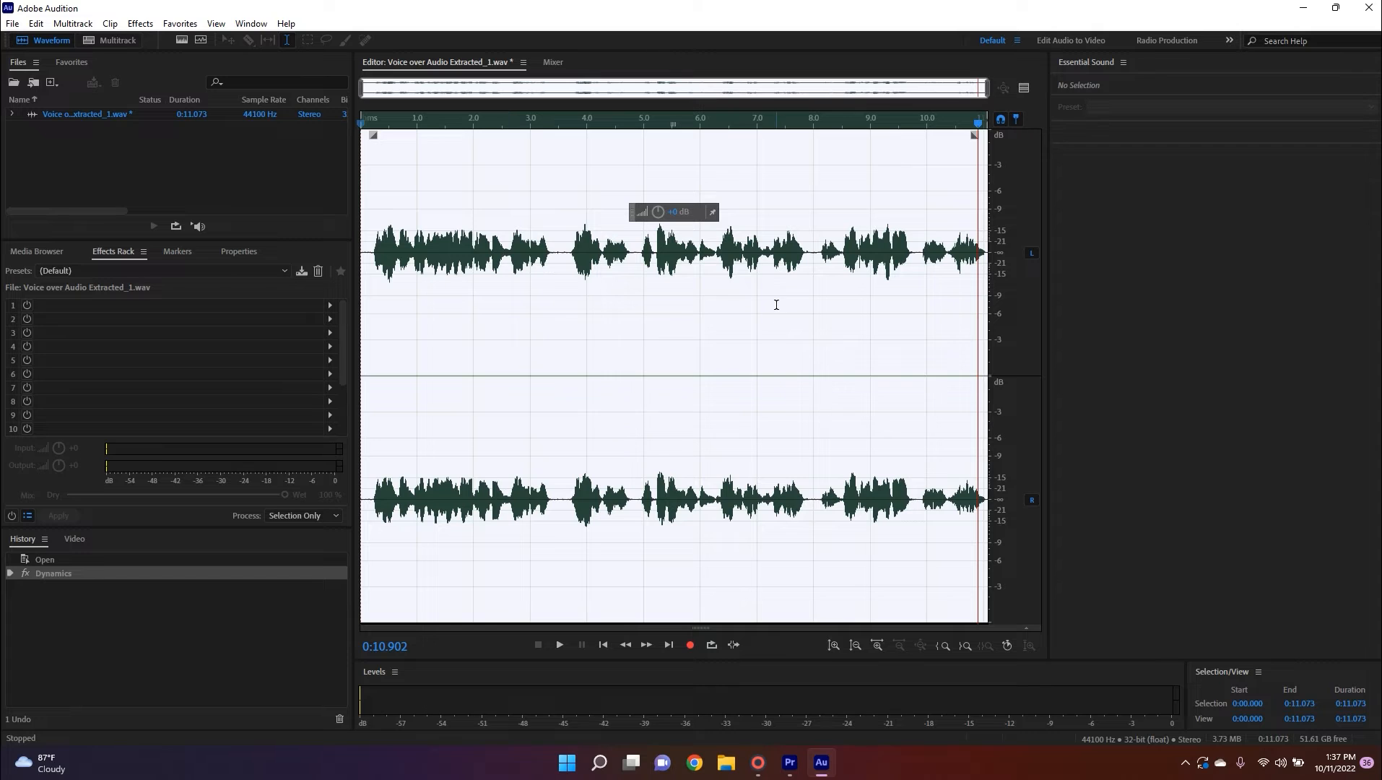
# Normalize the voice-over to -0.1 dB using the favorite preset and play back the result.
pyautogui.click(176, 26)
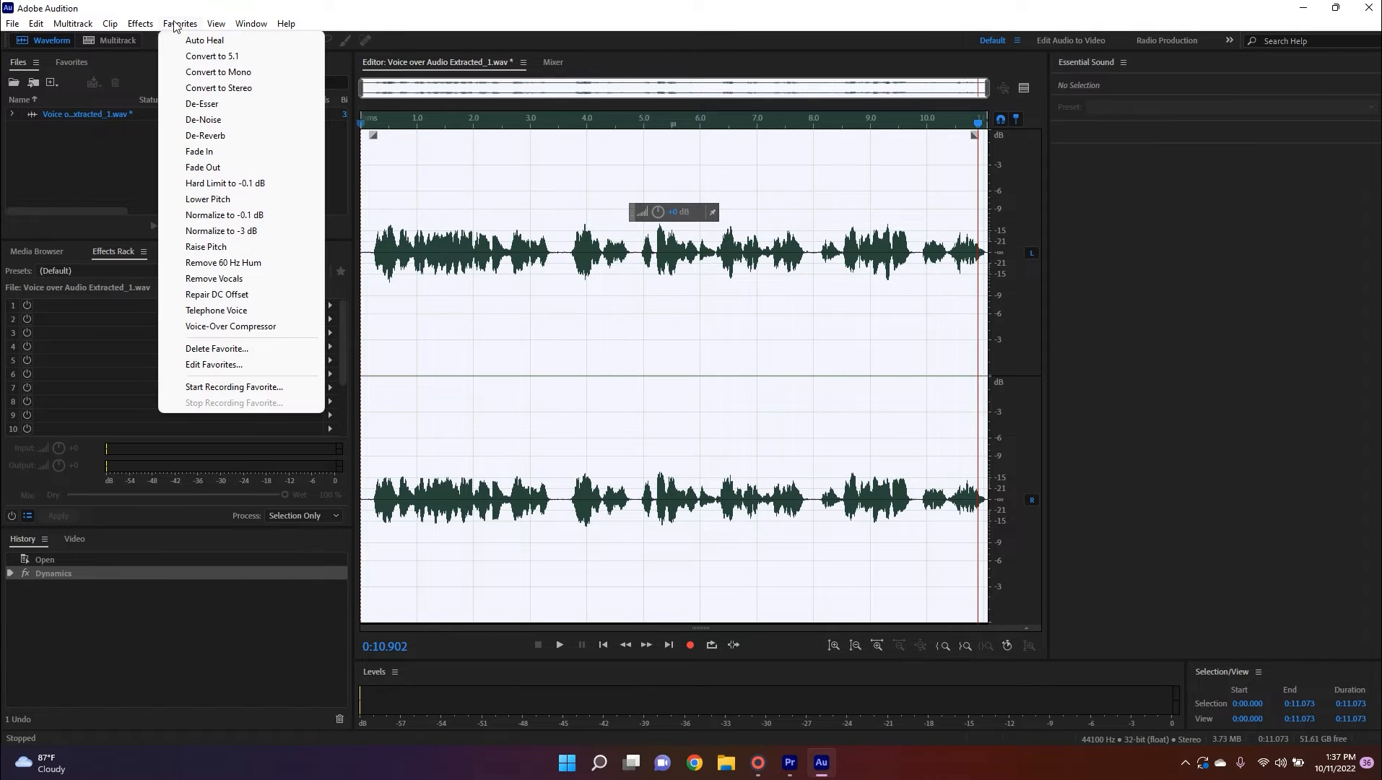
pyautogui.click(263, 215)
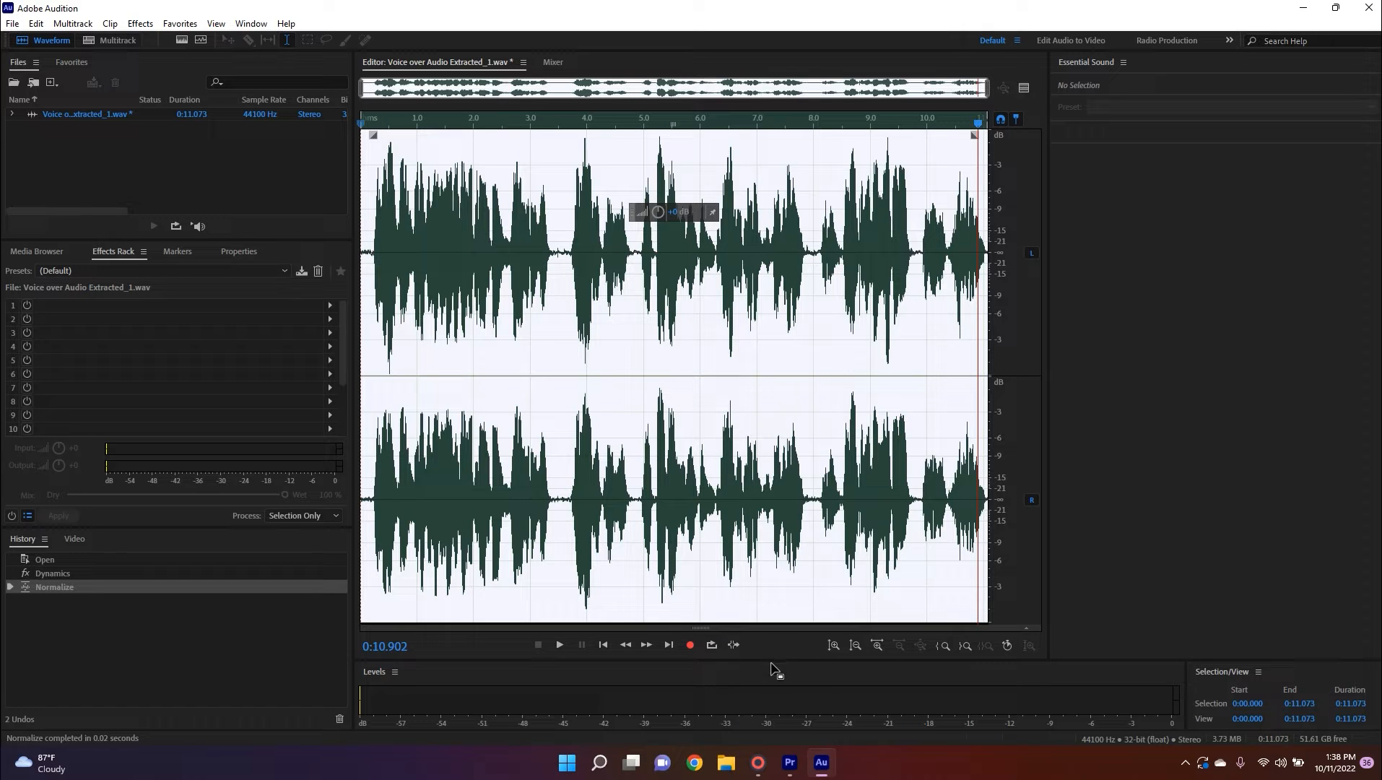
pyautogui.press('space')
pyautogui.press('space')
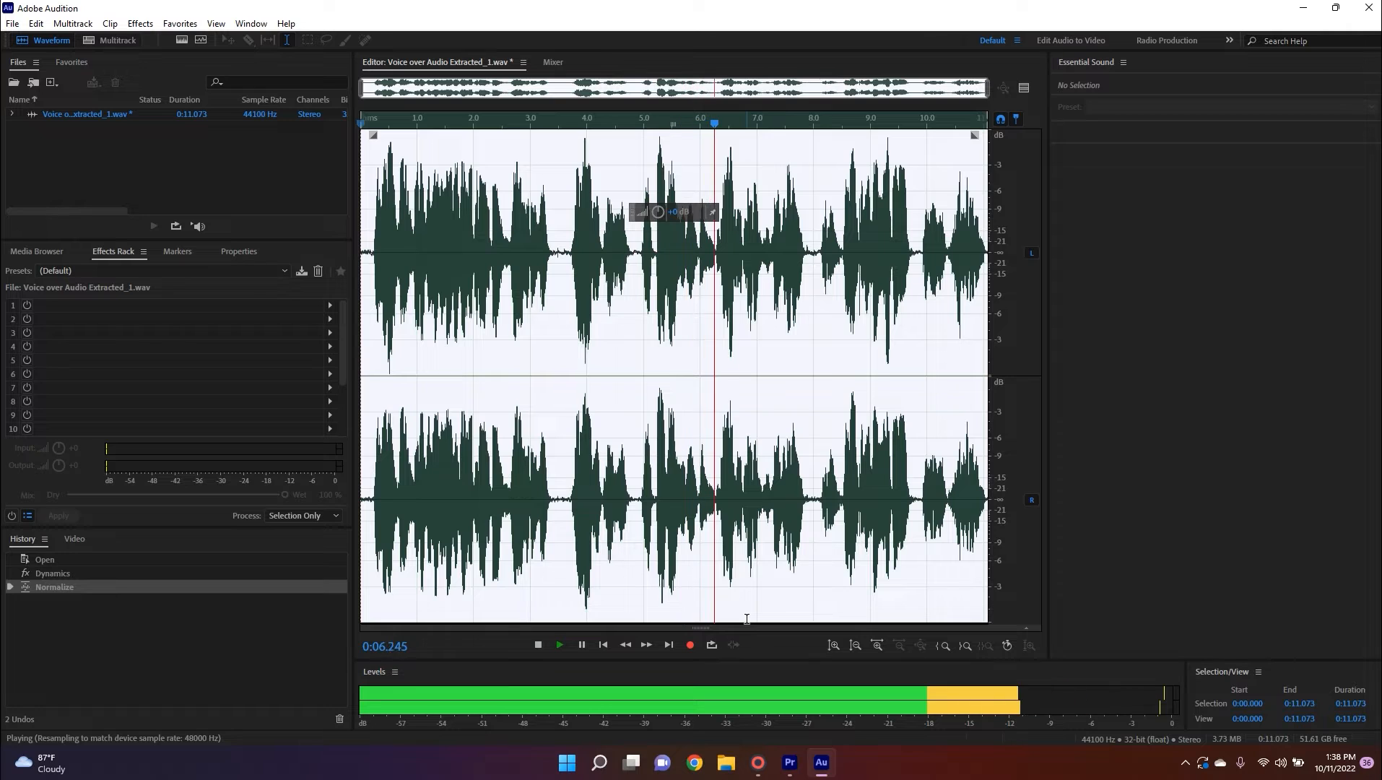
pyautogui.press('space')
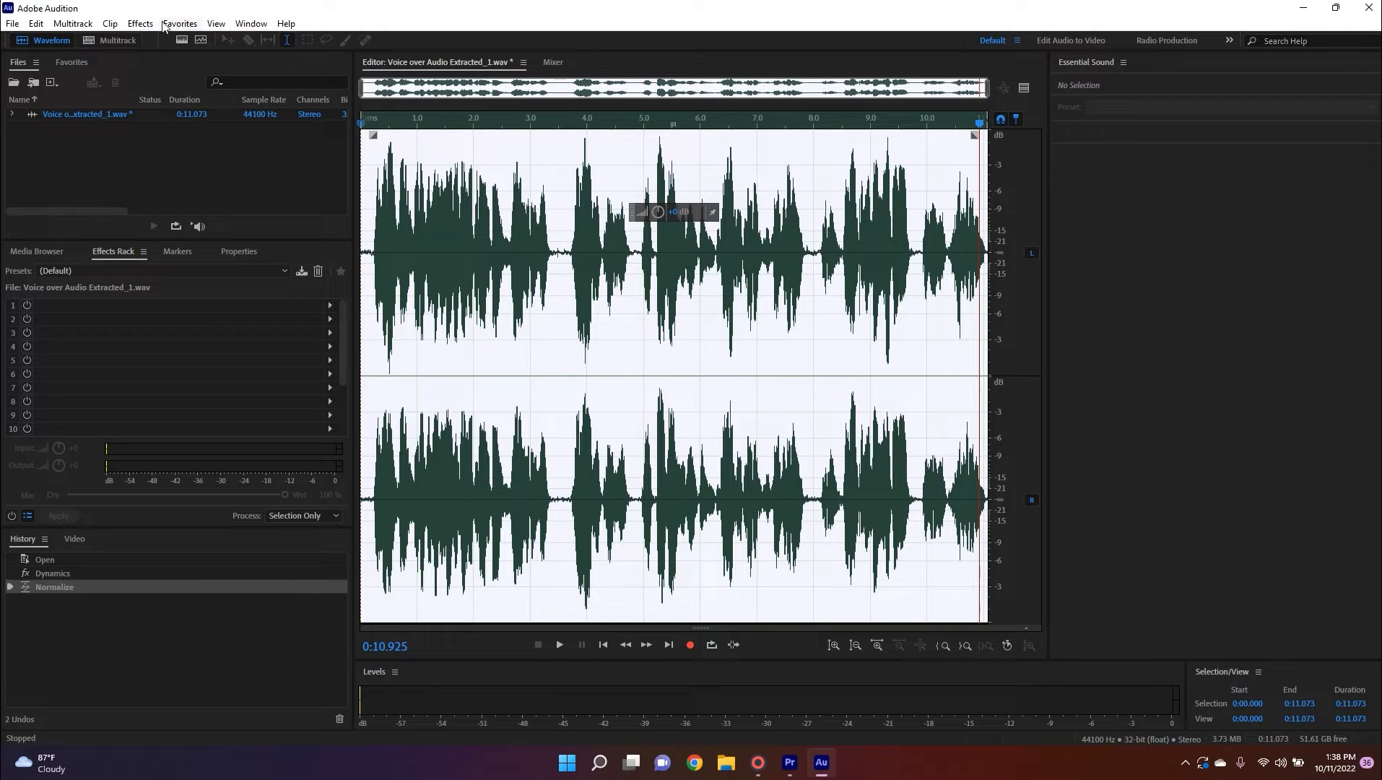
# Apply Adaptive Noise Reduction with its default settings to the voice-over and play back the result.
pyautogui.click(136, 25)
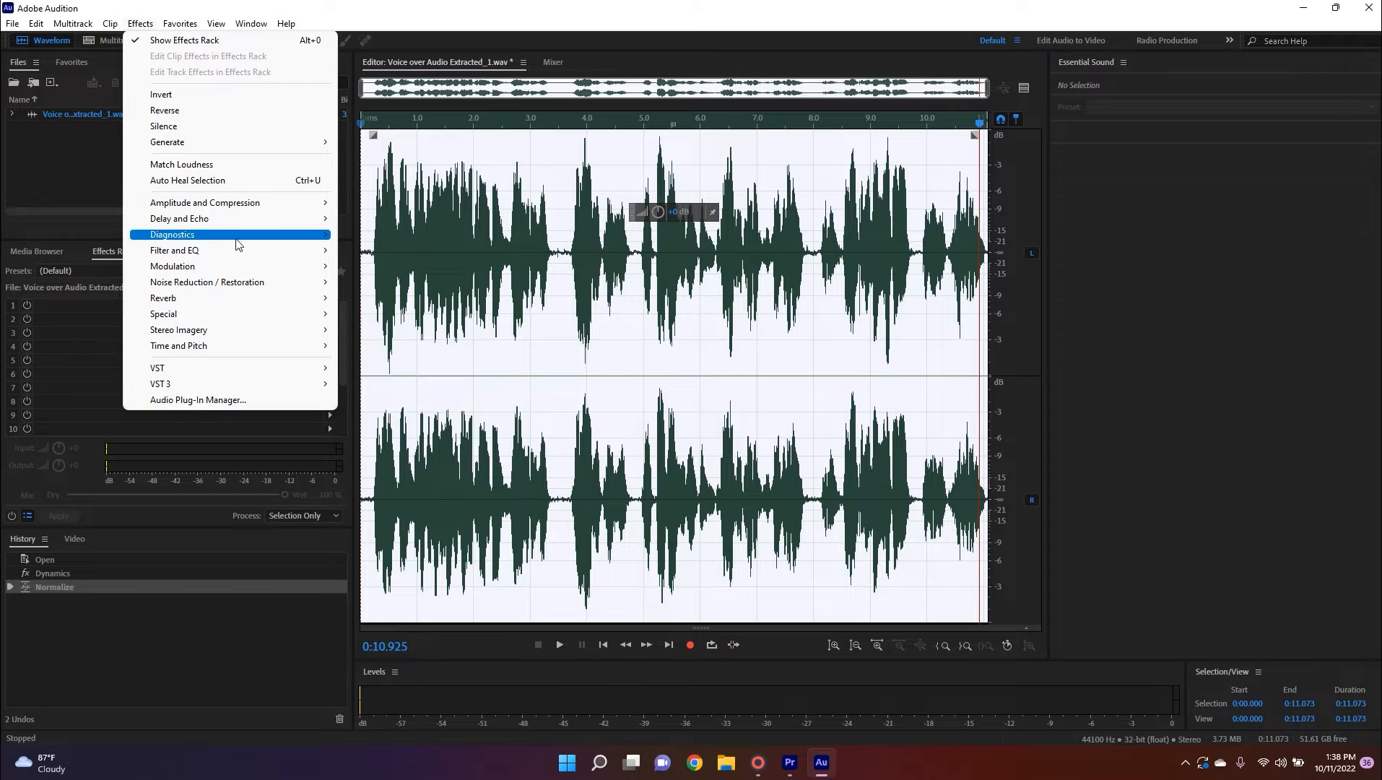
pyautogui.moveTo(252, 283)
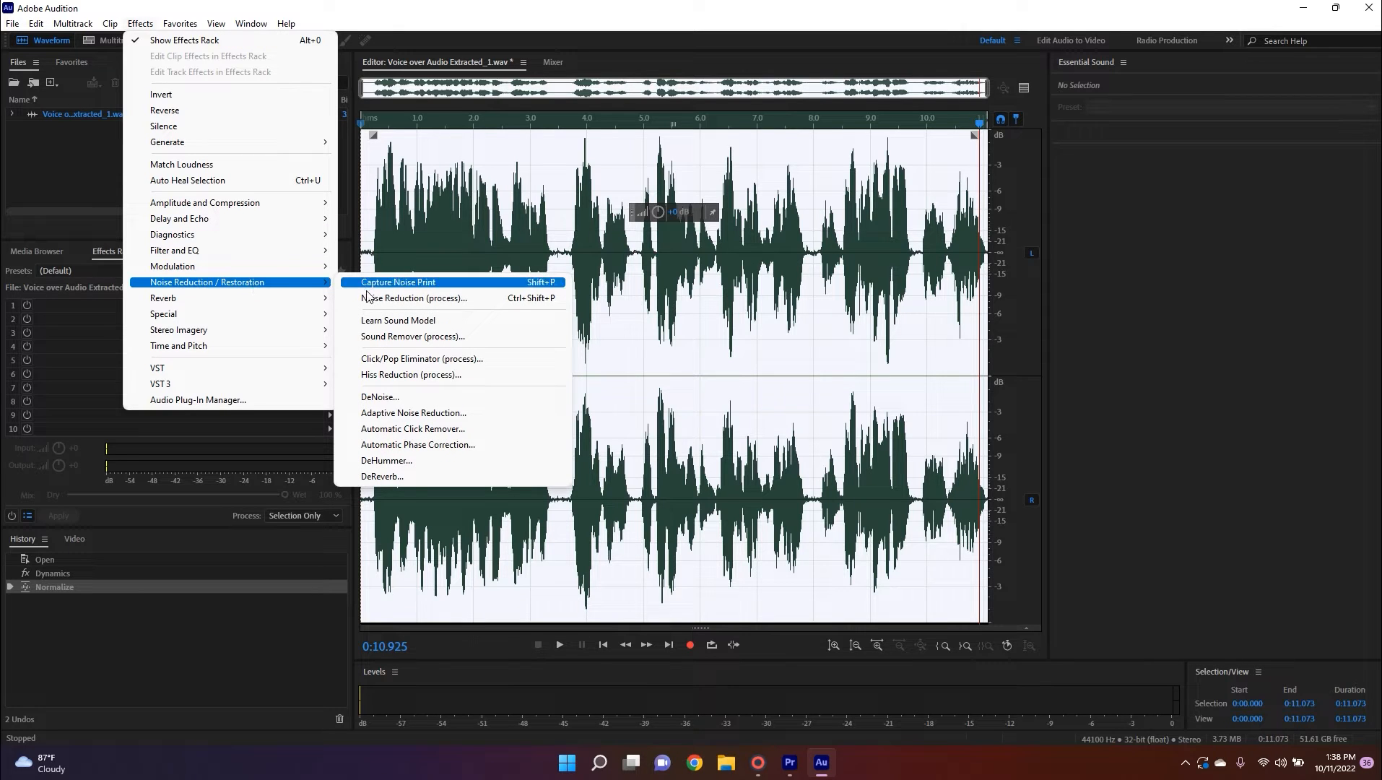
pyautogui.click(396, 415)
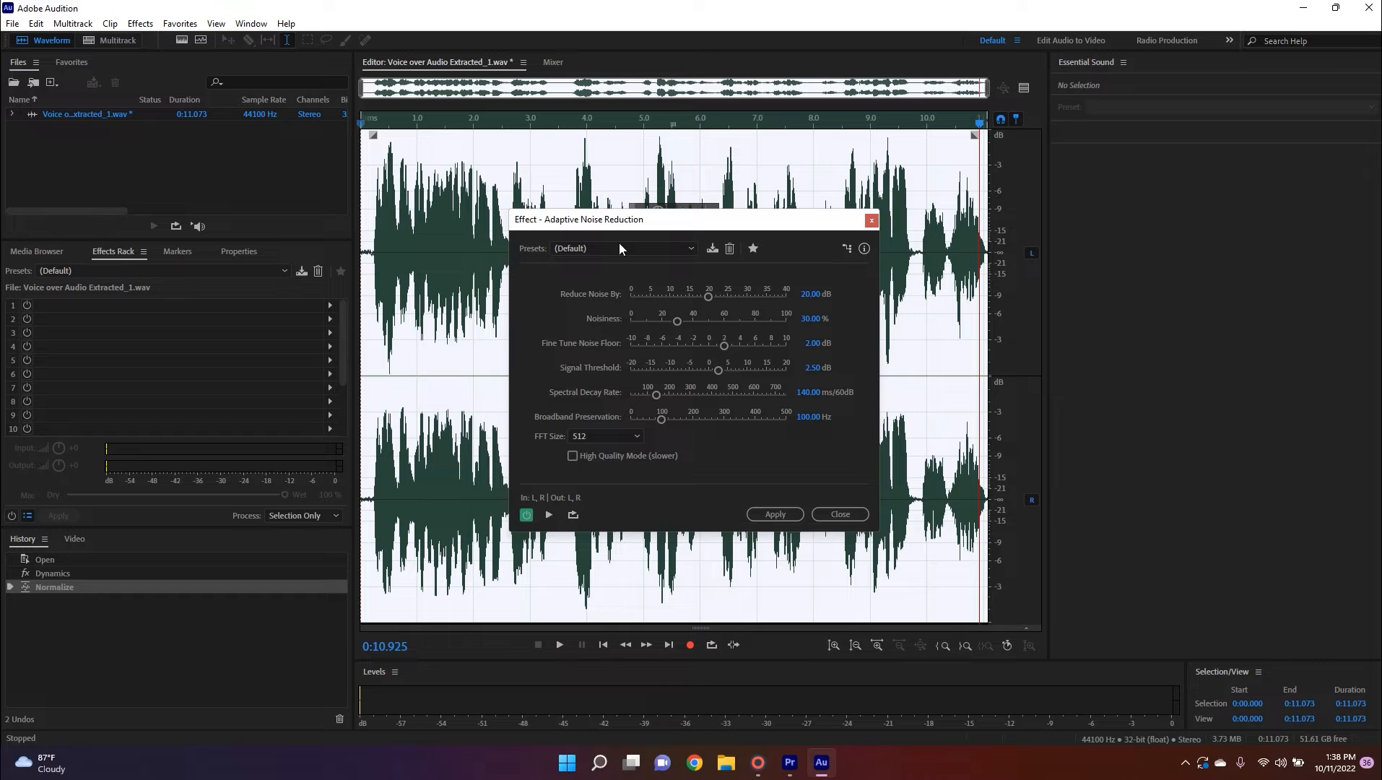
pyautogui.click(784, 517)
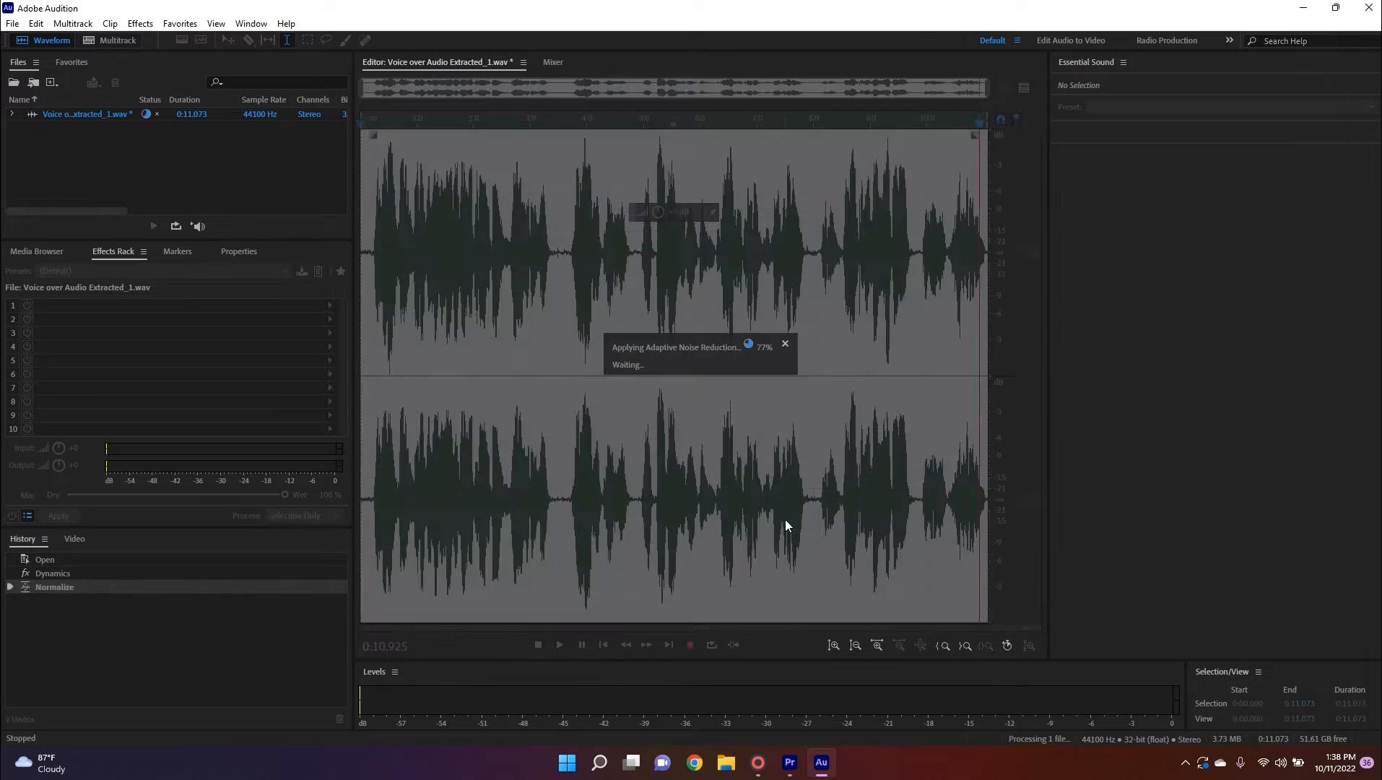
pyautogui.press('space')
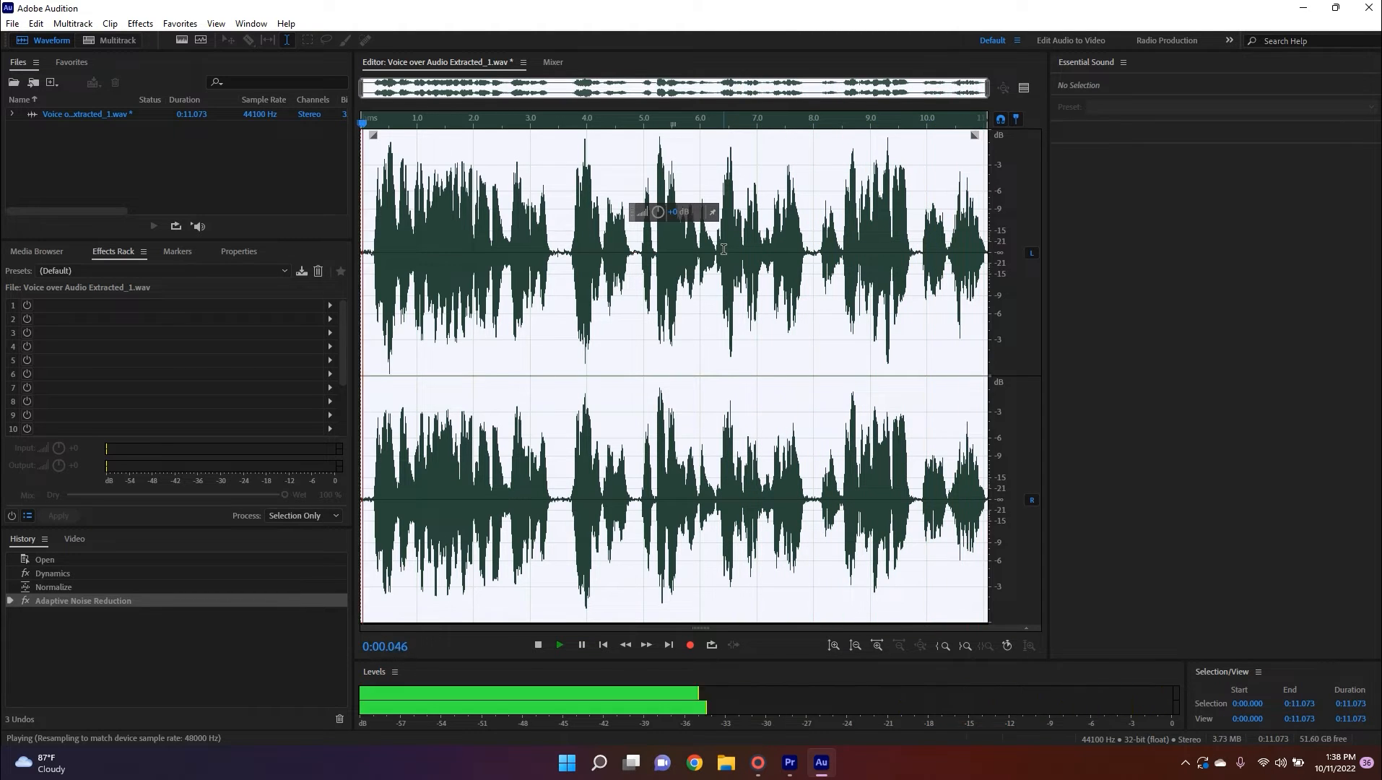
pyautogui.click(394, 123)
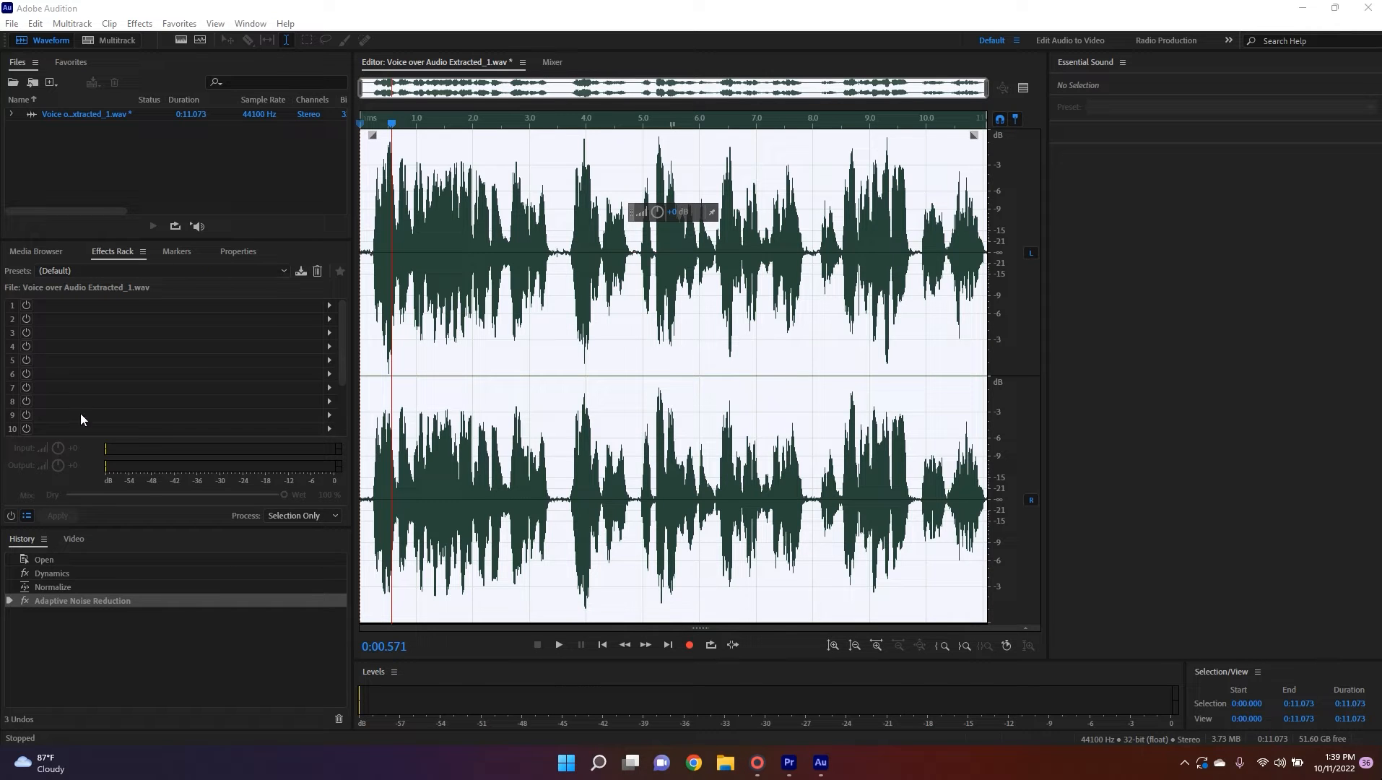
# Add a 10-band Graphic Equalizer to rack slot 1, boosting 4k to about 9.4 dB and 8k to about 8 dB while previewing.
pyautogui.click(330, 307)
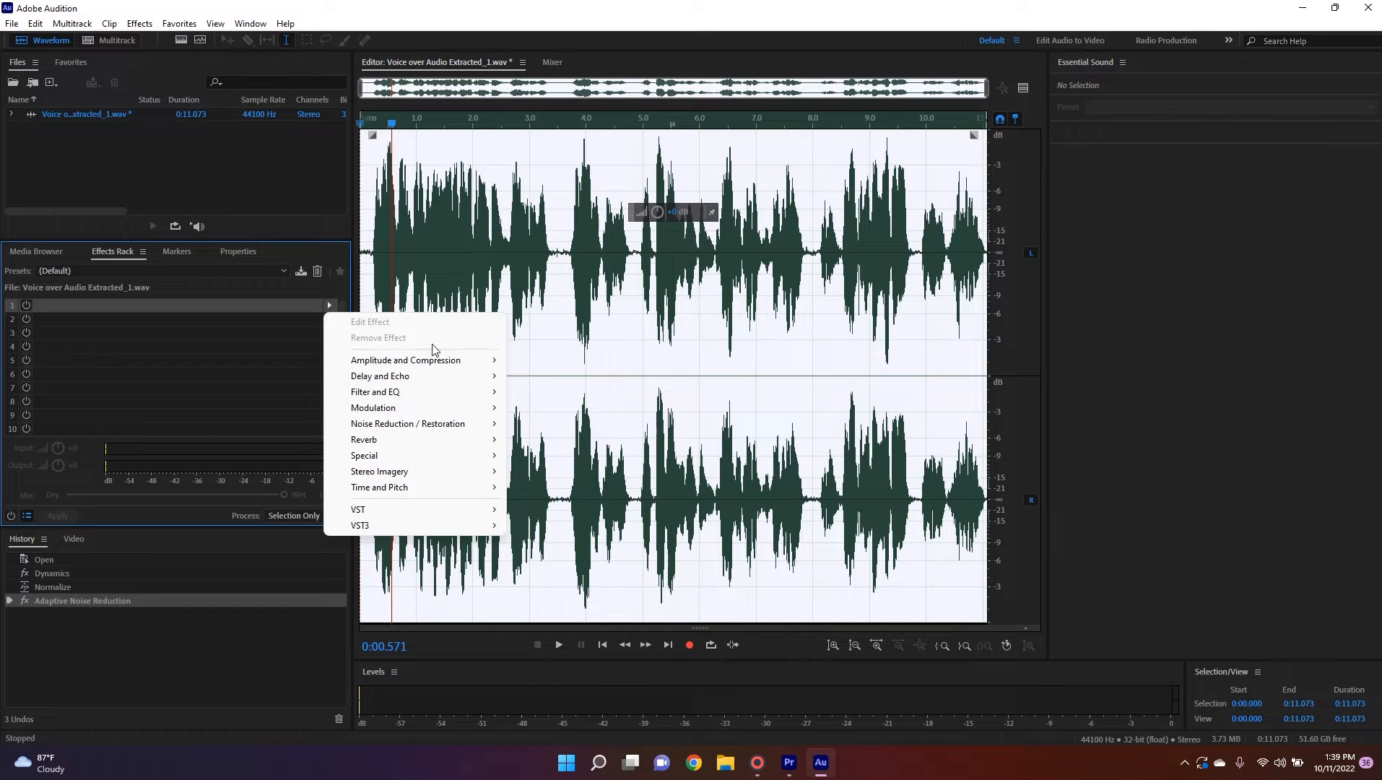
pyautogui.moveTo(433, 379)
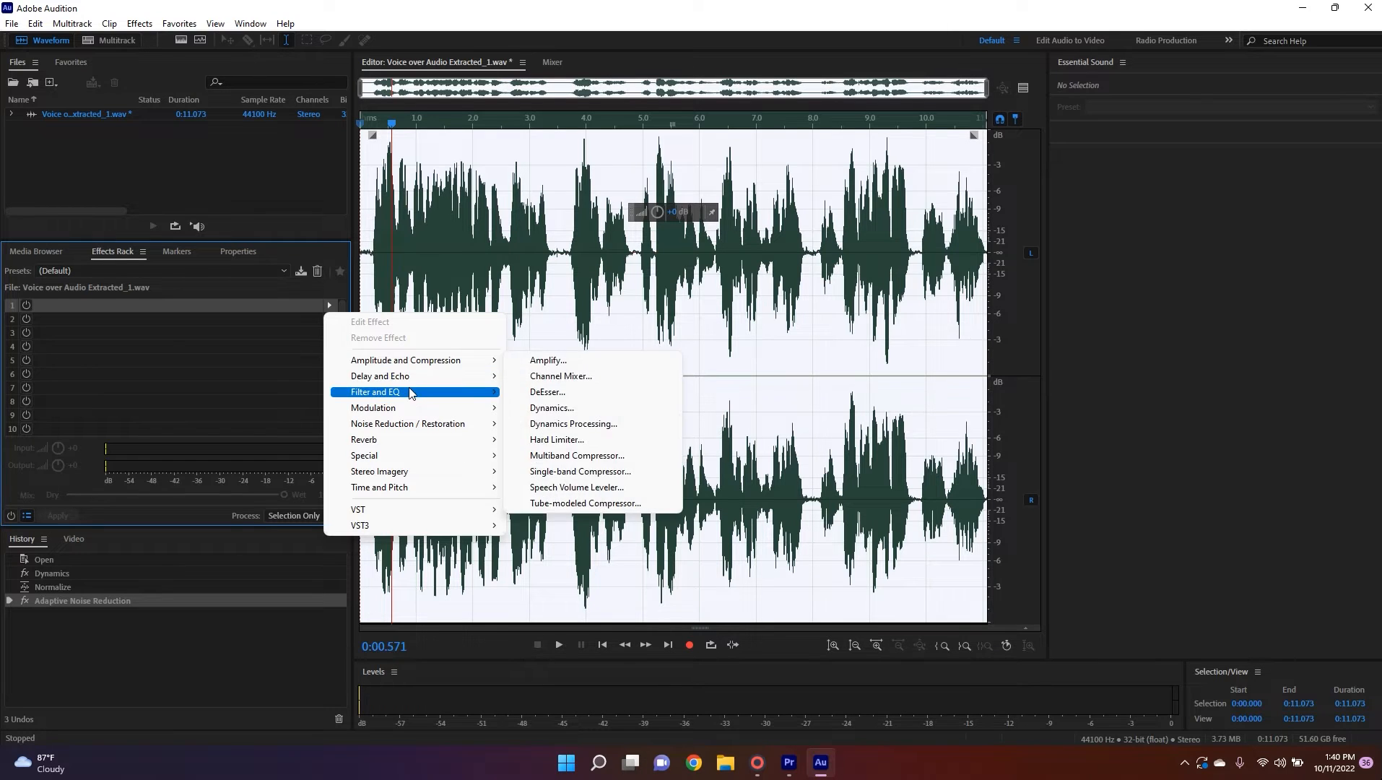
pyautogui.moveTo(498, 400)
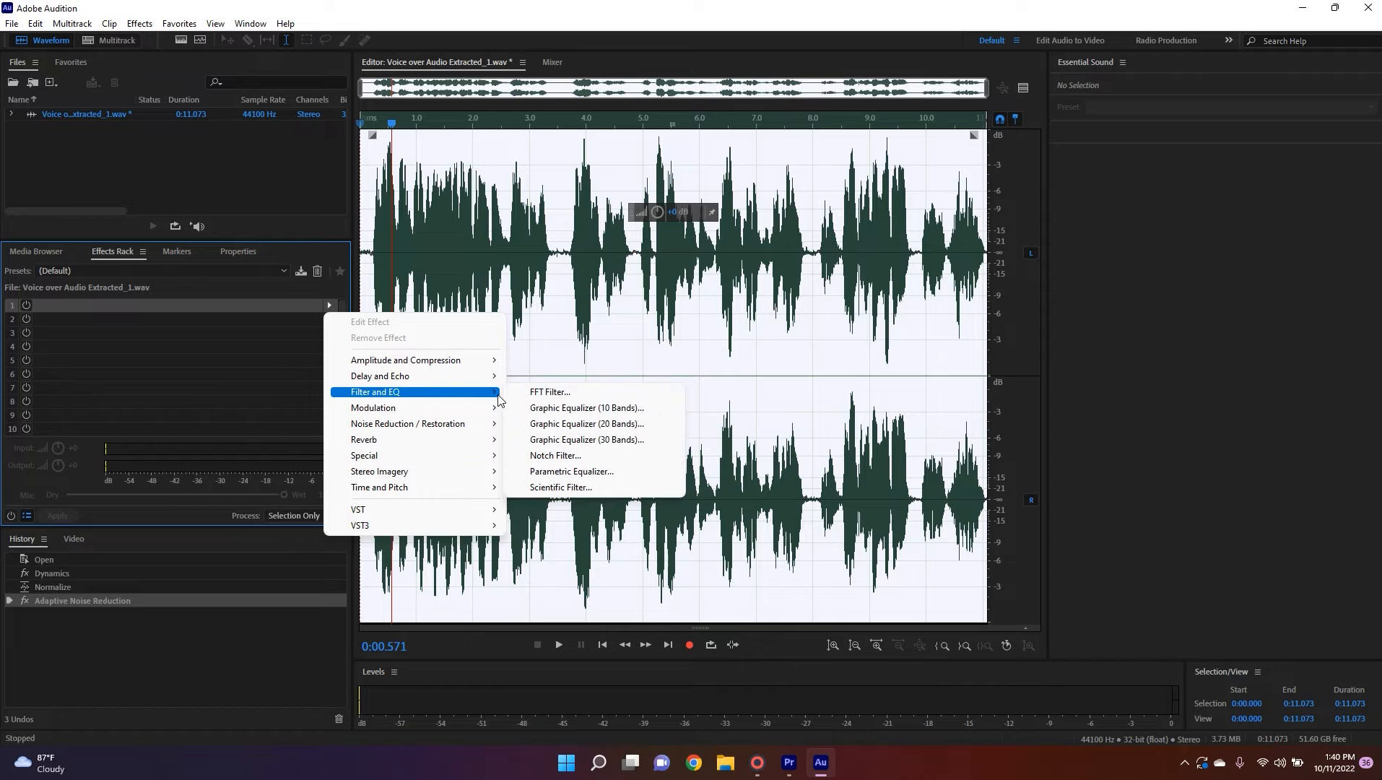
pyautogui.click(566, 409)
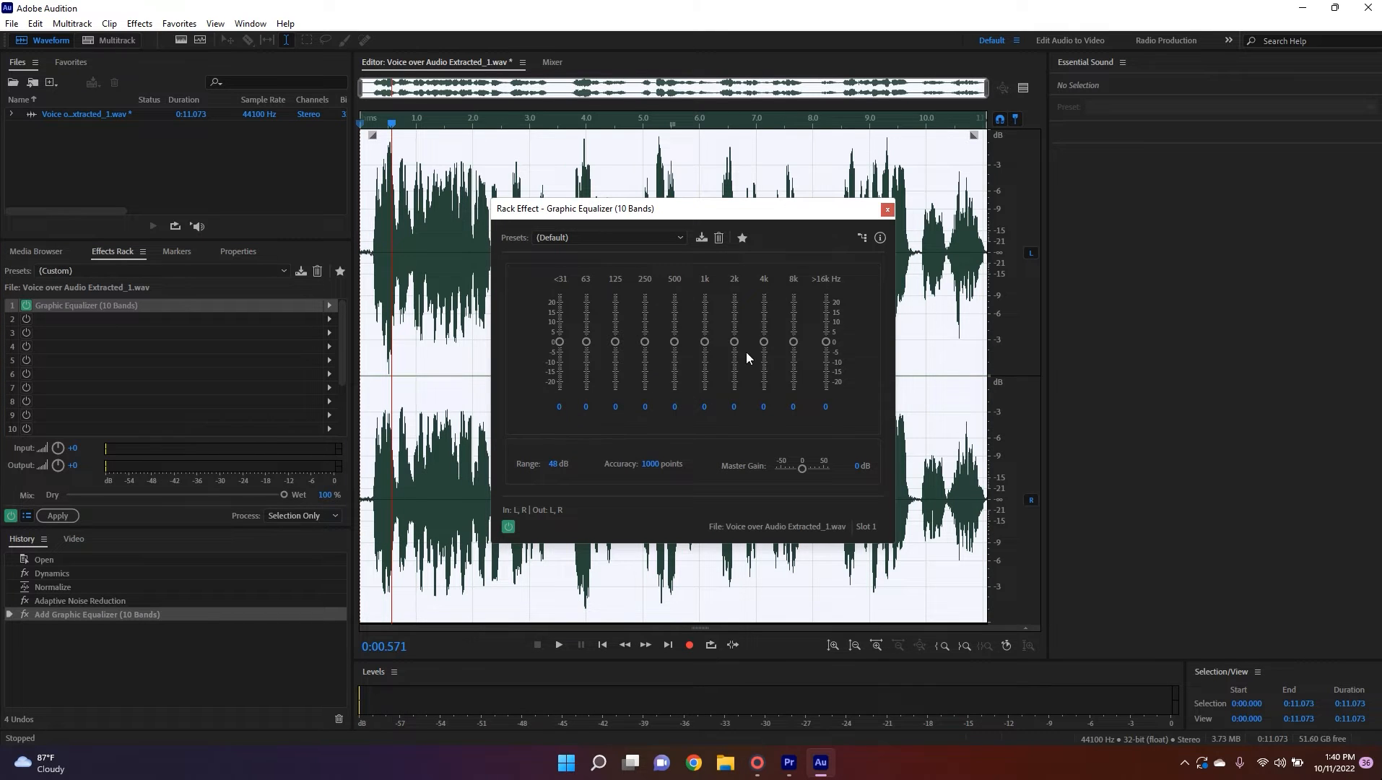
pyautogui.moveTo(769, 339)
pyautogui.mouseDown()
pyautogui.moveTo(770, 321)
pyautogui.moveTo(767, 388)
pyautogui.moveTo(768, 301)
pyautogui.moveTo(795, 294)
pyautogui.moveTo(794, 327)
pyautogui.moveTo(762, 296)
pyautogui.moveTo(765, 329)
pyautogui.mouseUp()
pyautogui.press('space')
pyautogui.press('space')
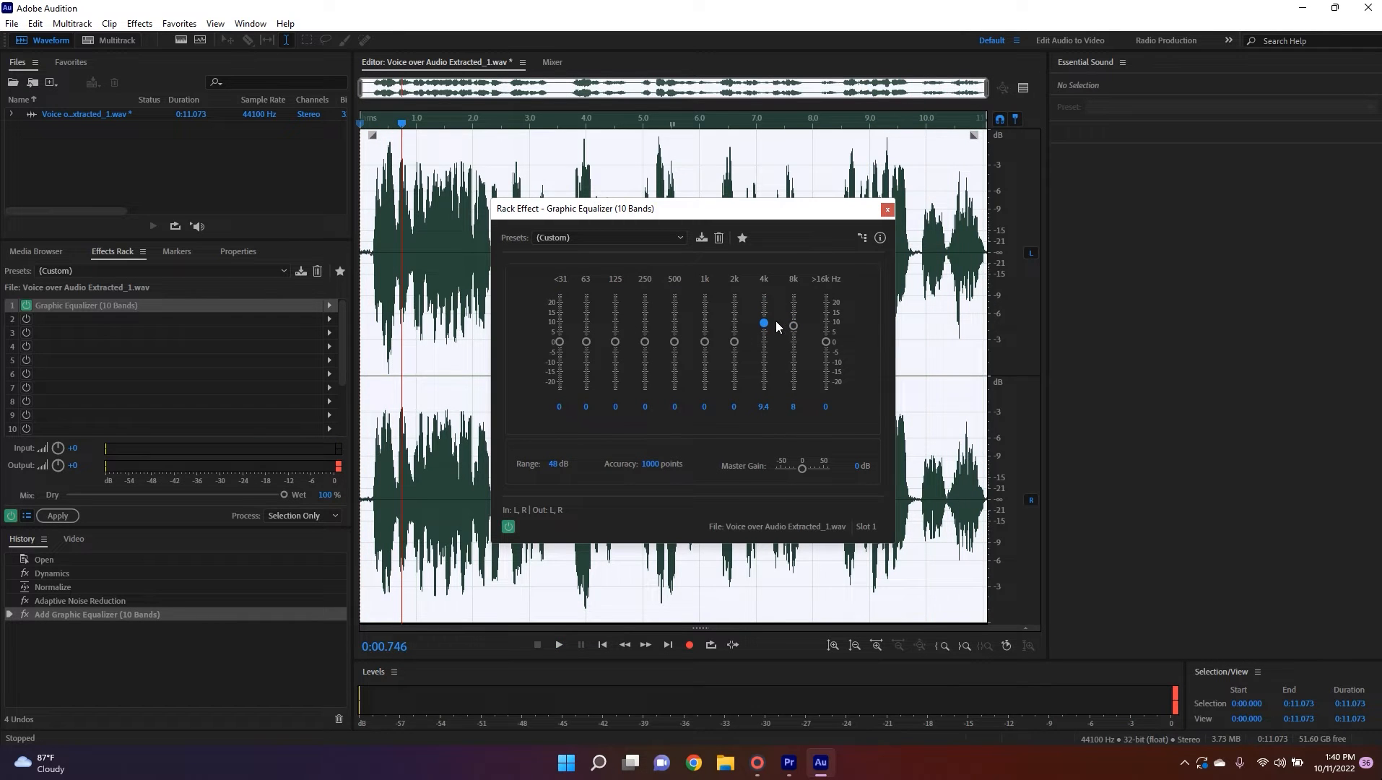
# Set the graphic equalizer's 4k band to about 4.4 dB, 8k to 3.3 dB and >16k to 1.1 dB while listening, and close it.
pyautogui.moveTo(767, 321); pyautogui.dragTo(768, 307)
pyautogui.moveTo(763, 356); pyautogui.dragTo(764, 366)
pyautogui.moveTo(792, 326); pyautogui.dragTo(791, 335)
pyautogui.press('space')
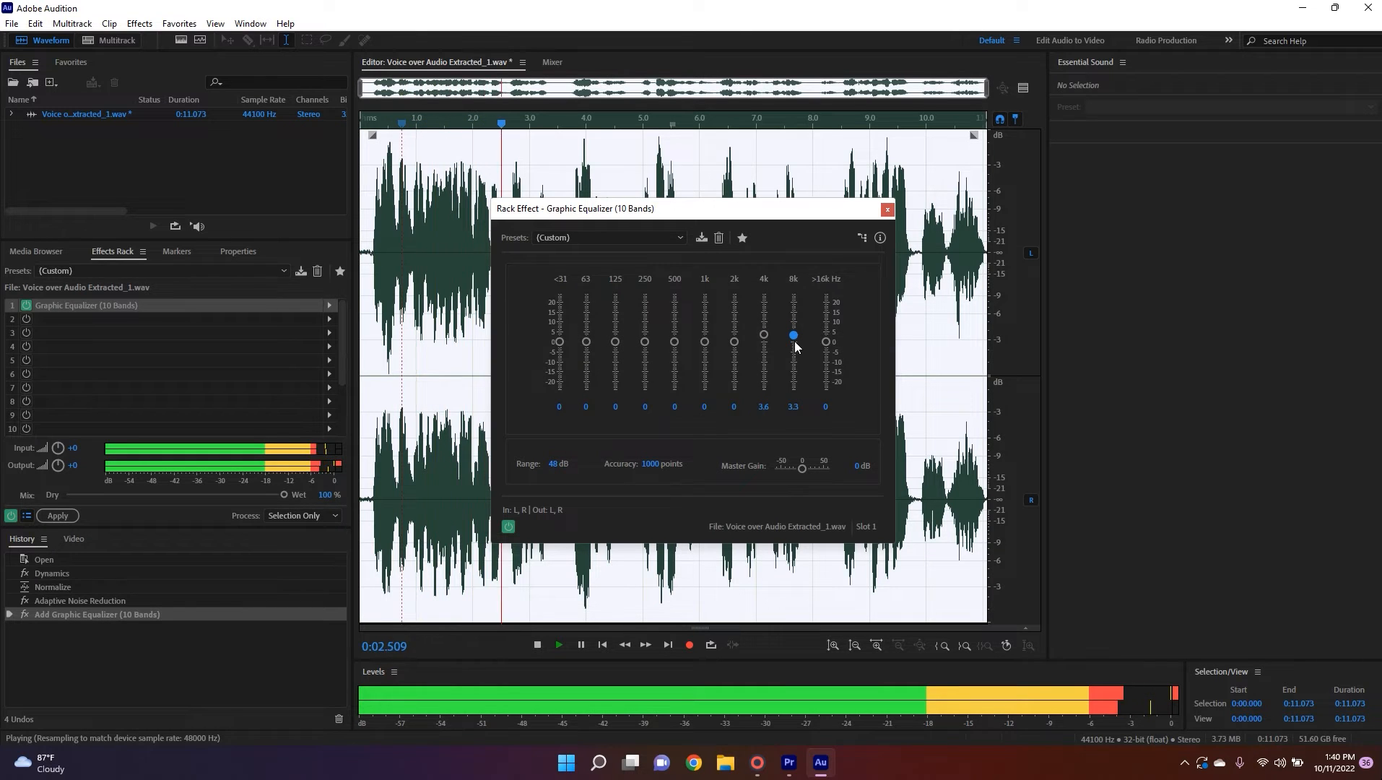
pyautogui.moveTo(826, 341); pyautogui.dragTo(763, 332)
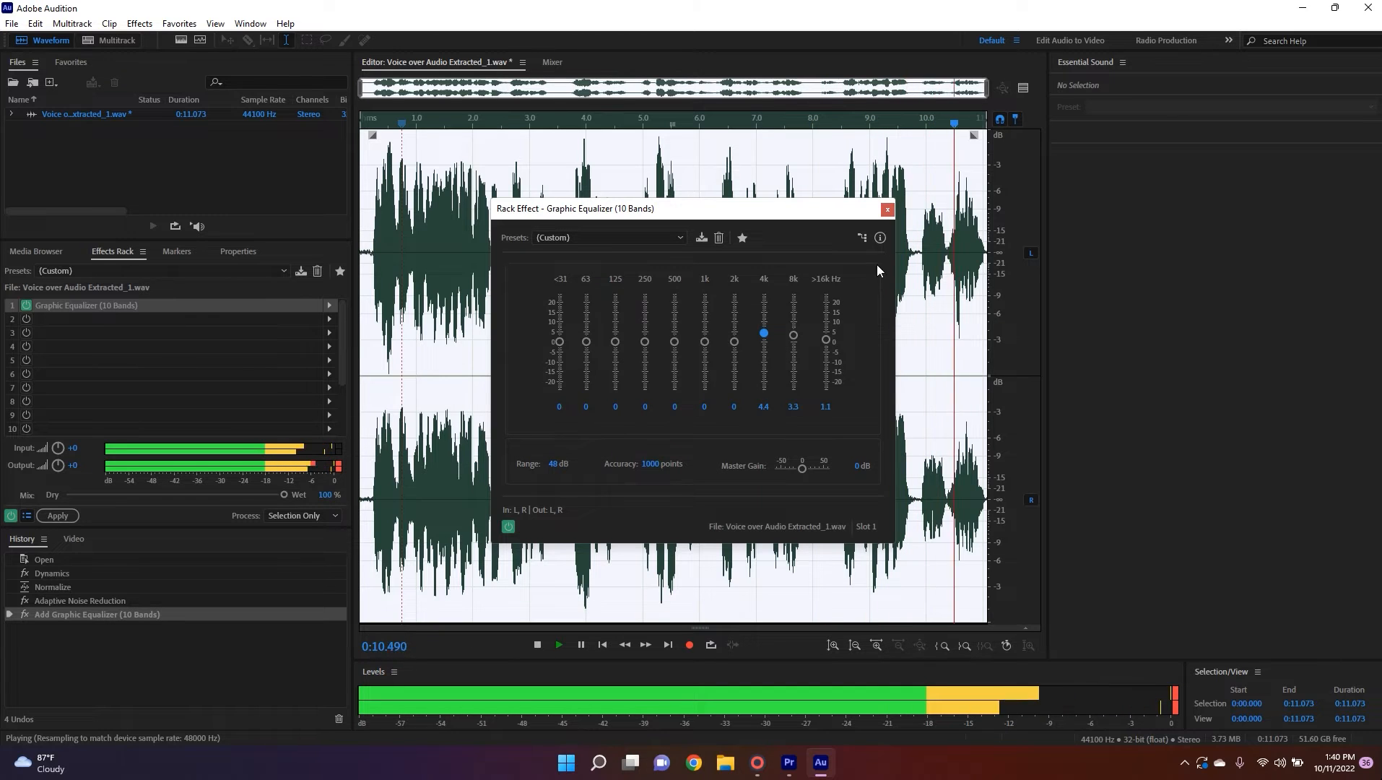
pyautogui.click(888, 211)
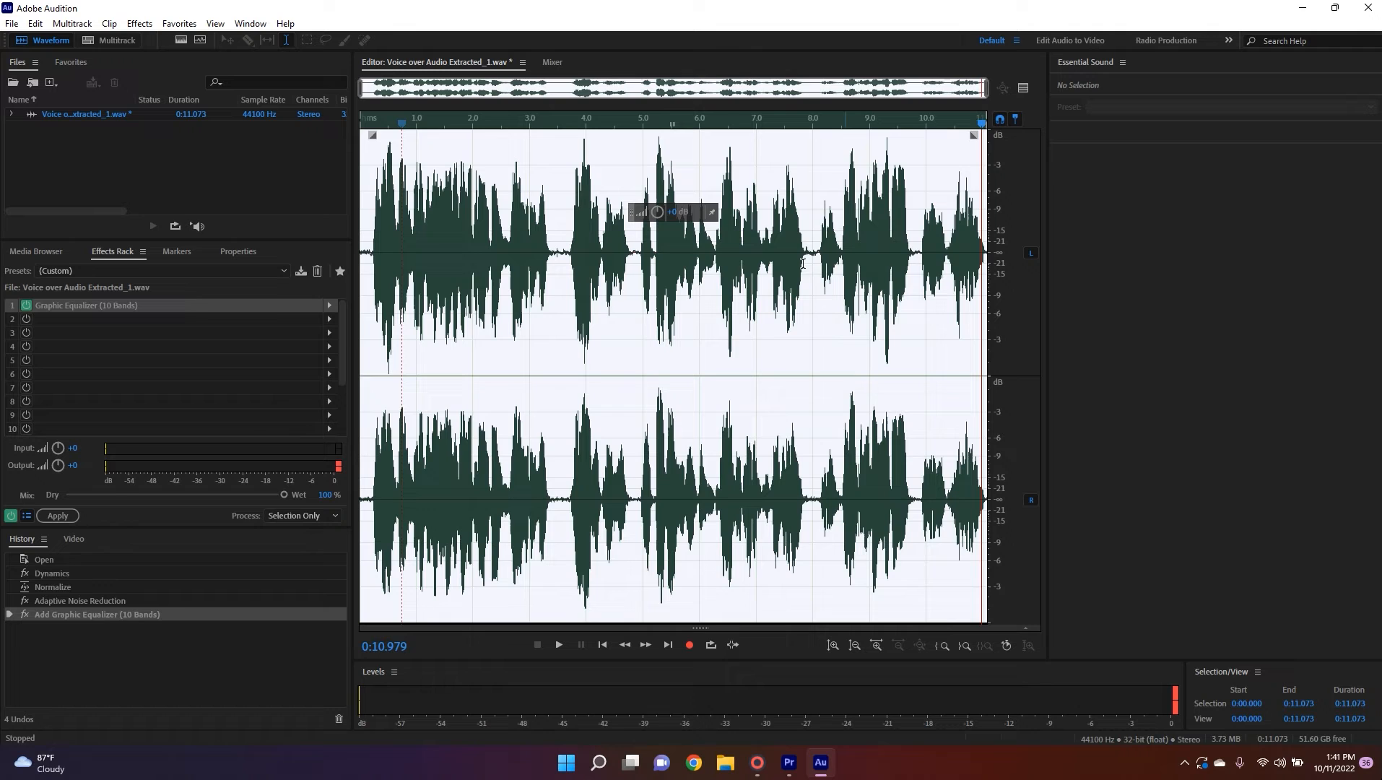
# Add a Parametric Equalizer to rack slot 2 and load its Loudness Maximizer preset.
pyautogui.click(136, 320)
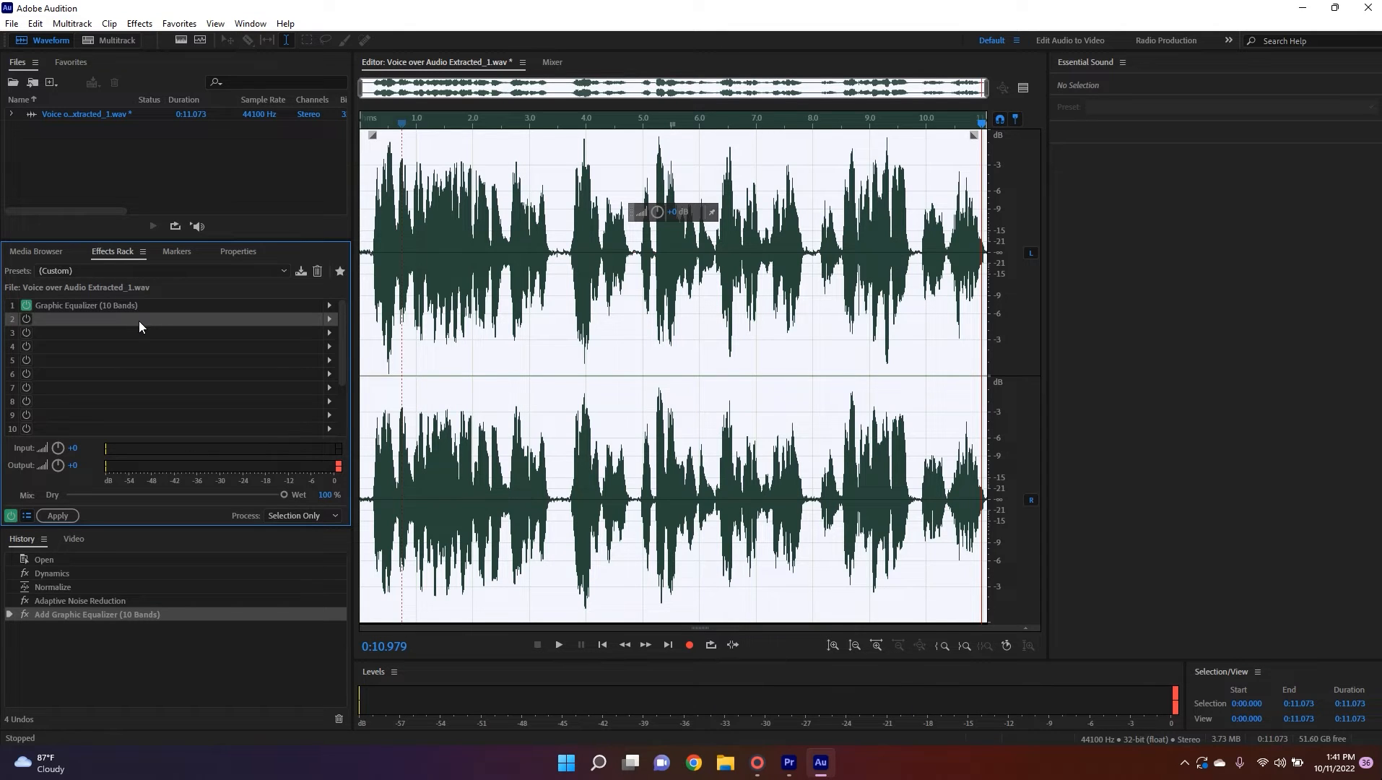
pyautogui.click(330, 320)
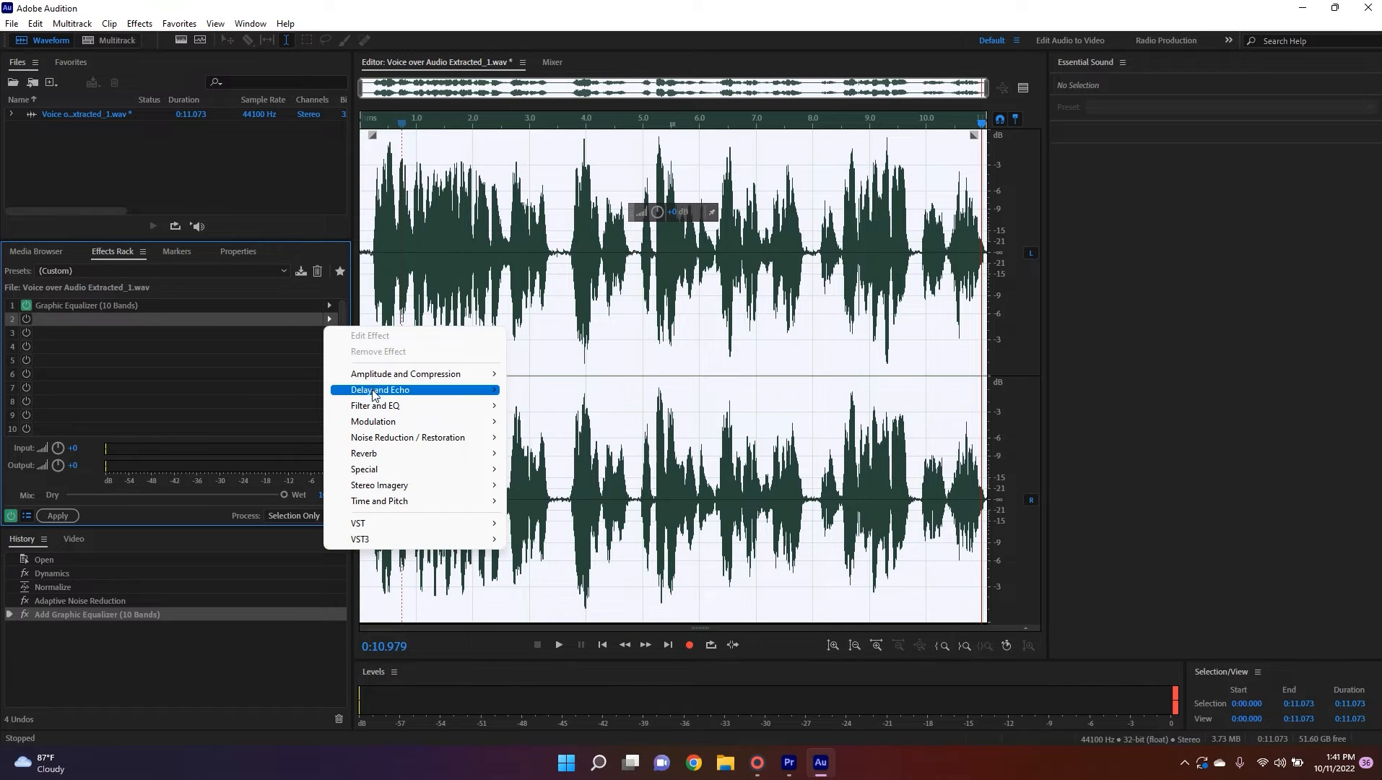
pyautogui.moveTo(435, 426)
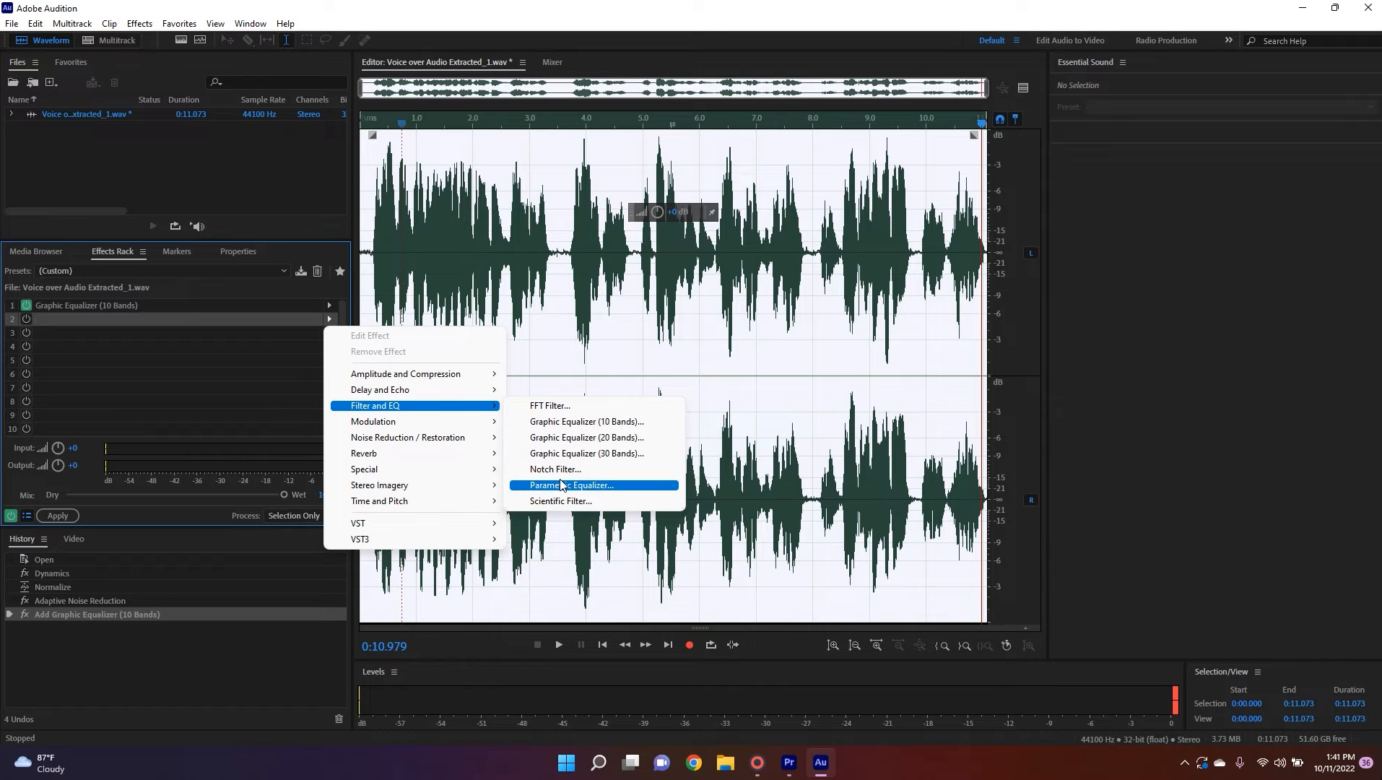
pyautogui.click(562, 485)
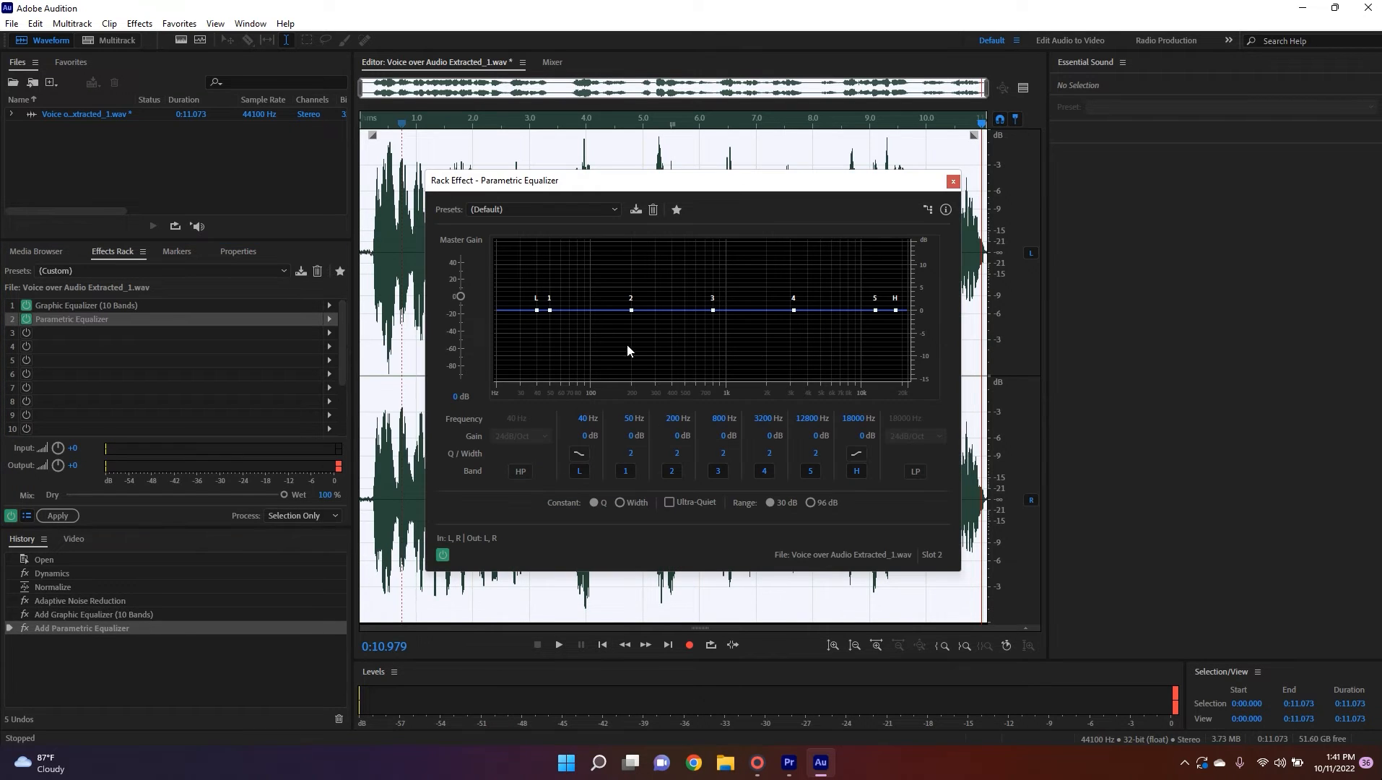
pyautogui.click(509, 210)
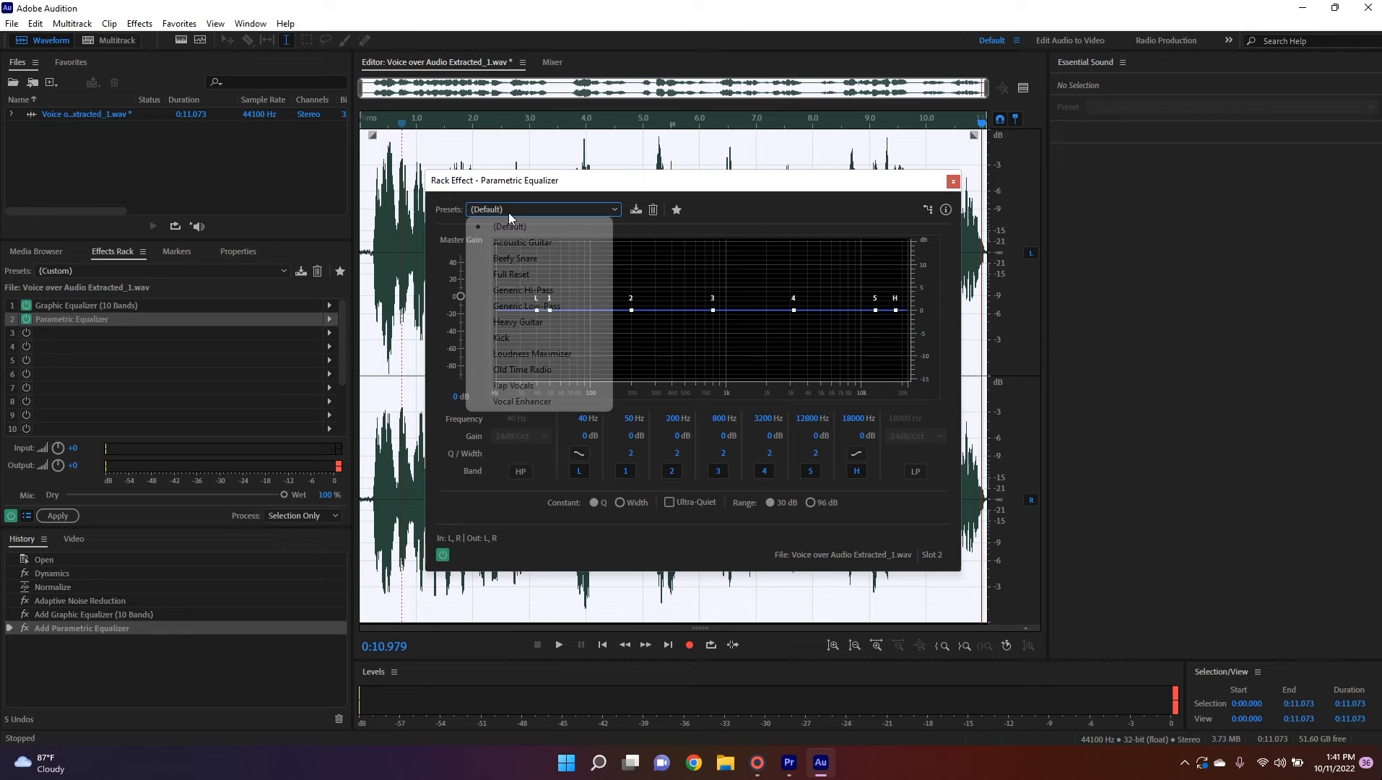
pyautogui.click(534, 354)
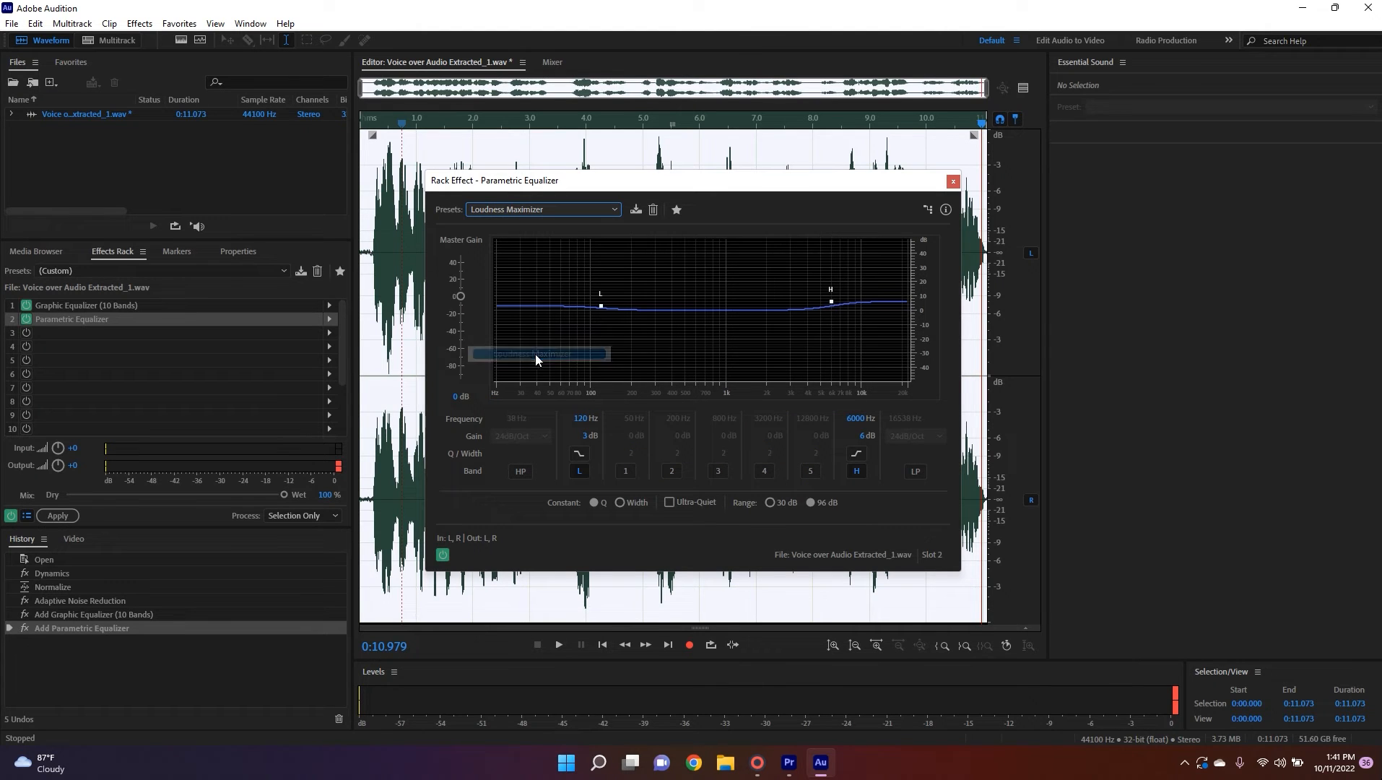
# Enable band 3 of the parametric equalizer, set it to about 546 Hz at -12.6 dB, and play back the voice-over.
pyautogui.click(717, 471)
pyautogui.moveTo(713, 310); pyautogui.dragTo(691, 329)
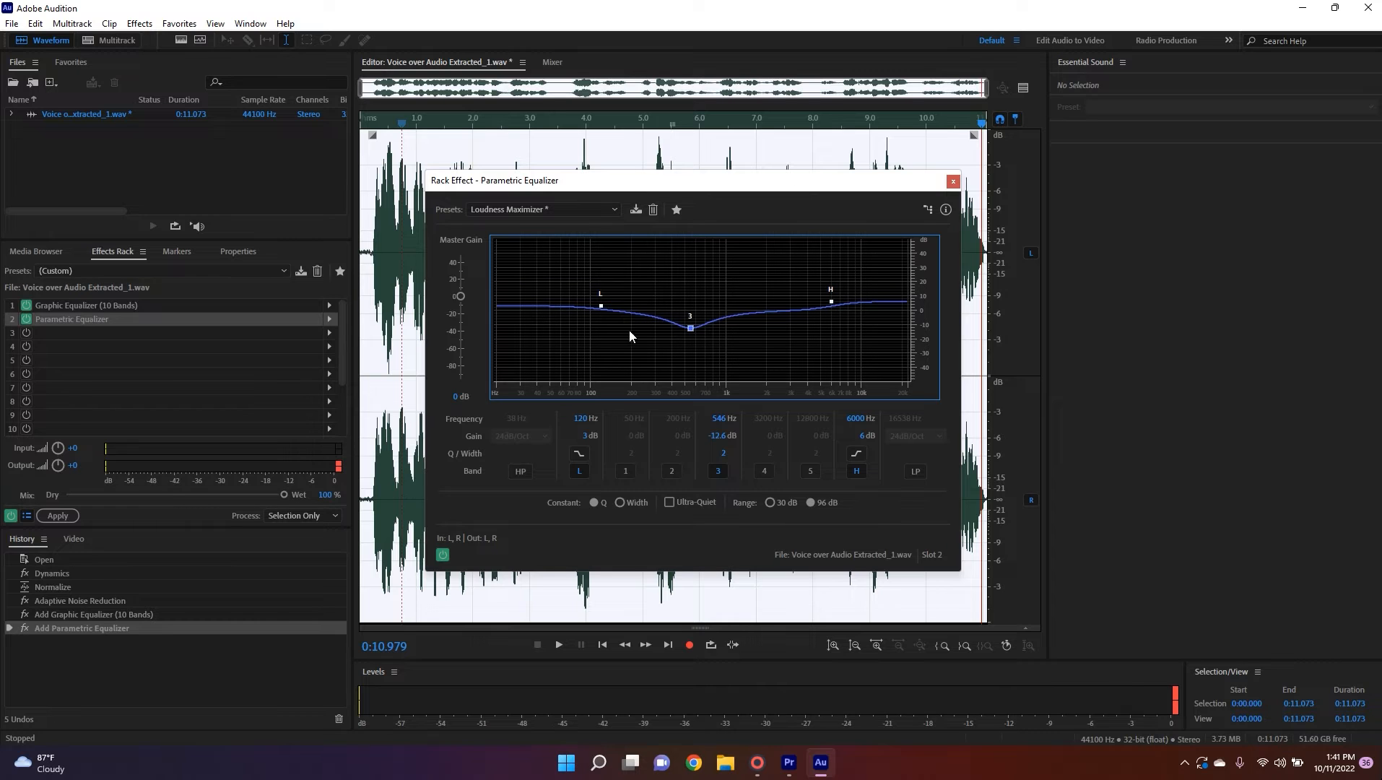
pyautogui.press('space')
pyautogui.press('space')
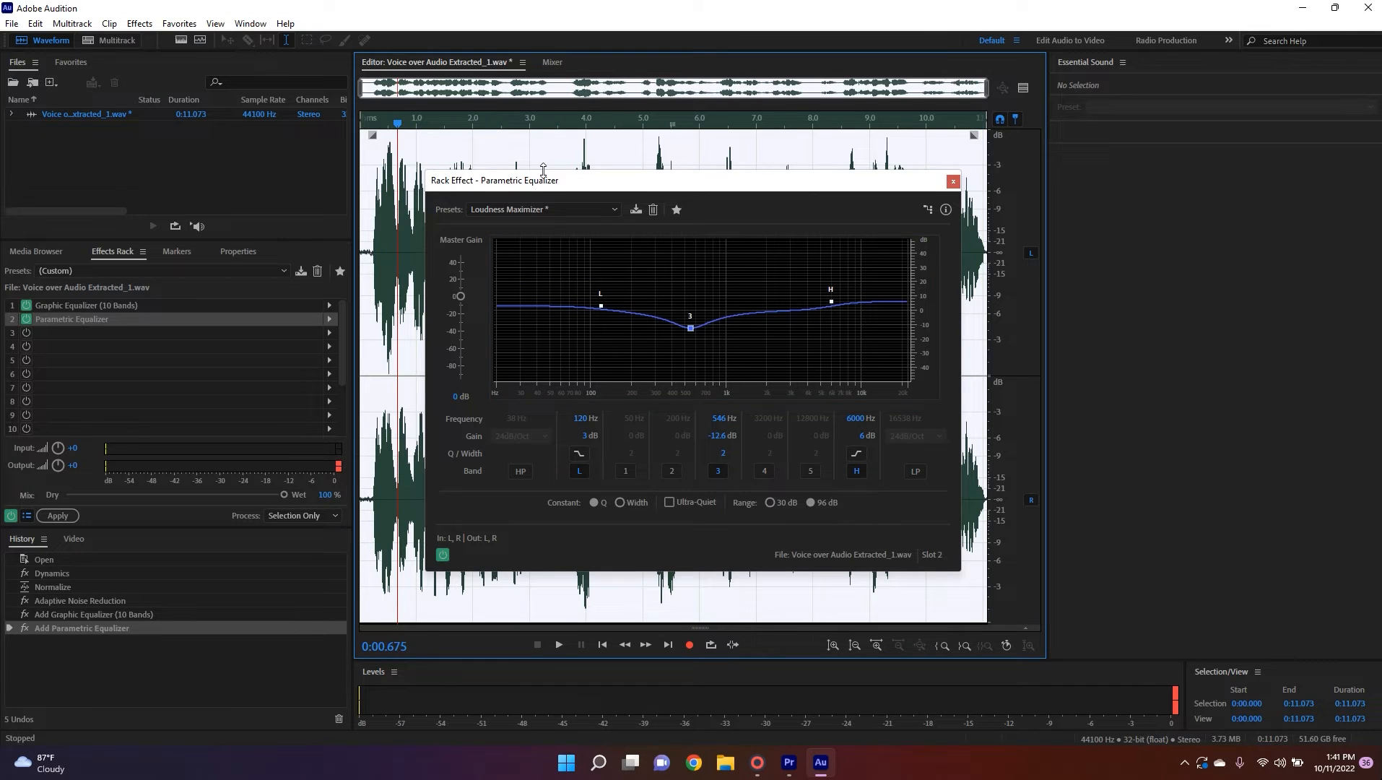
pyautogui.press('space')
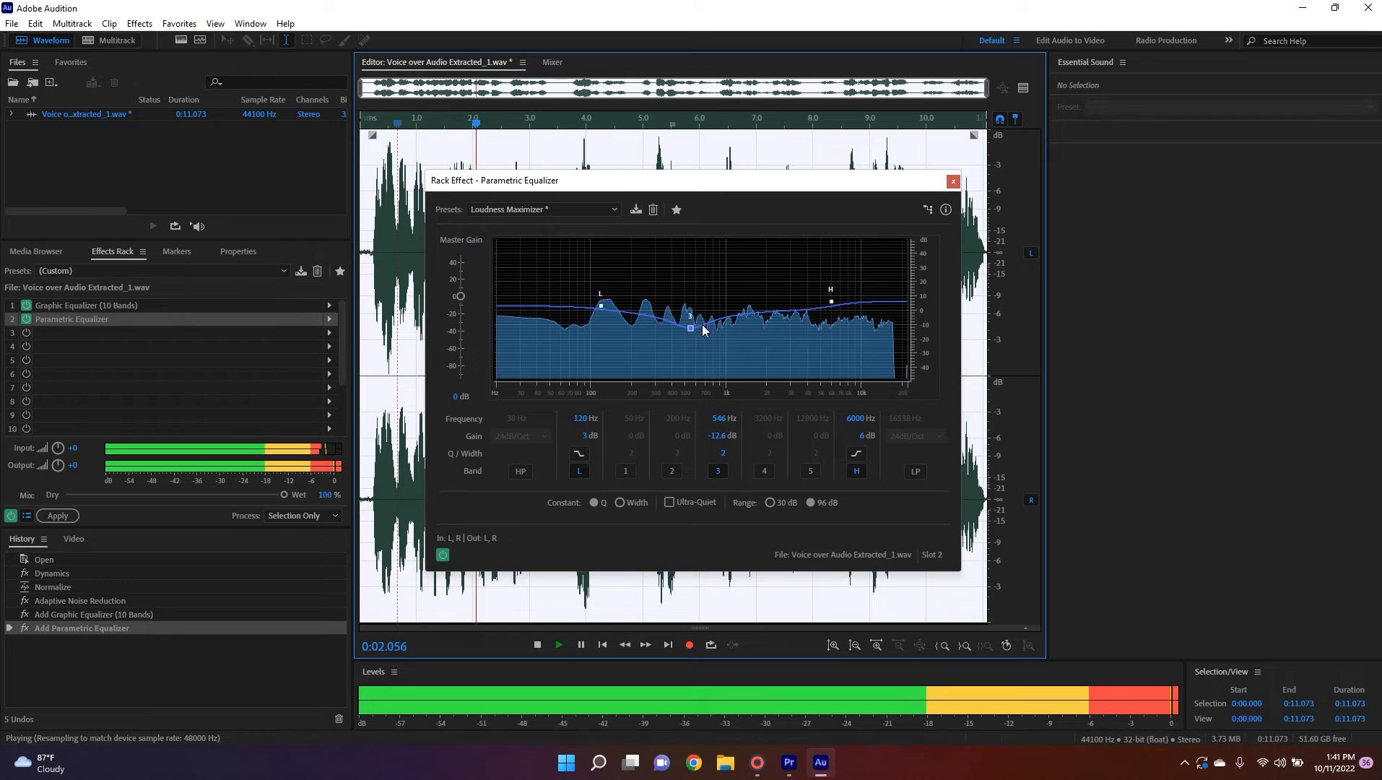
# Adjust the parametric equalizer's band 3 to about 632 Hz at -10.1 dB, high shelf to 6142 Hz at 9.1 dB and low shelf to 101 Hz at 5.1 dB.
pyautogui.moveTo(696, 336); pyautogui.dragTo(699, 324)
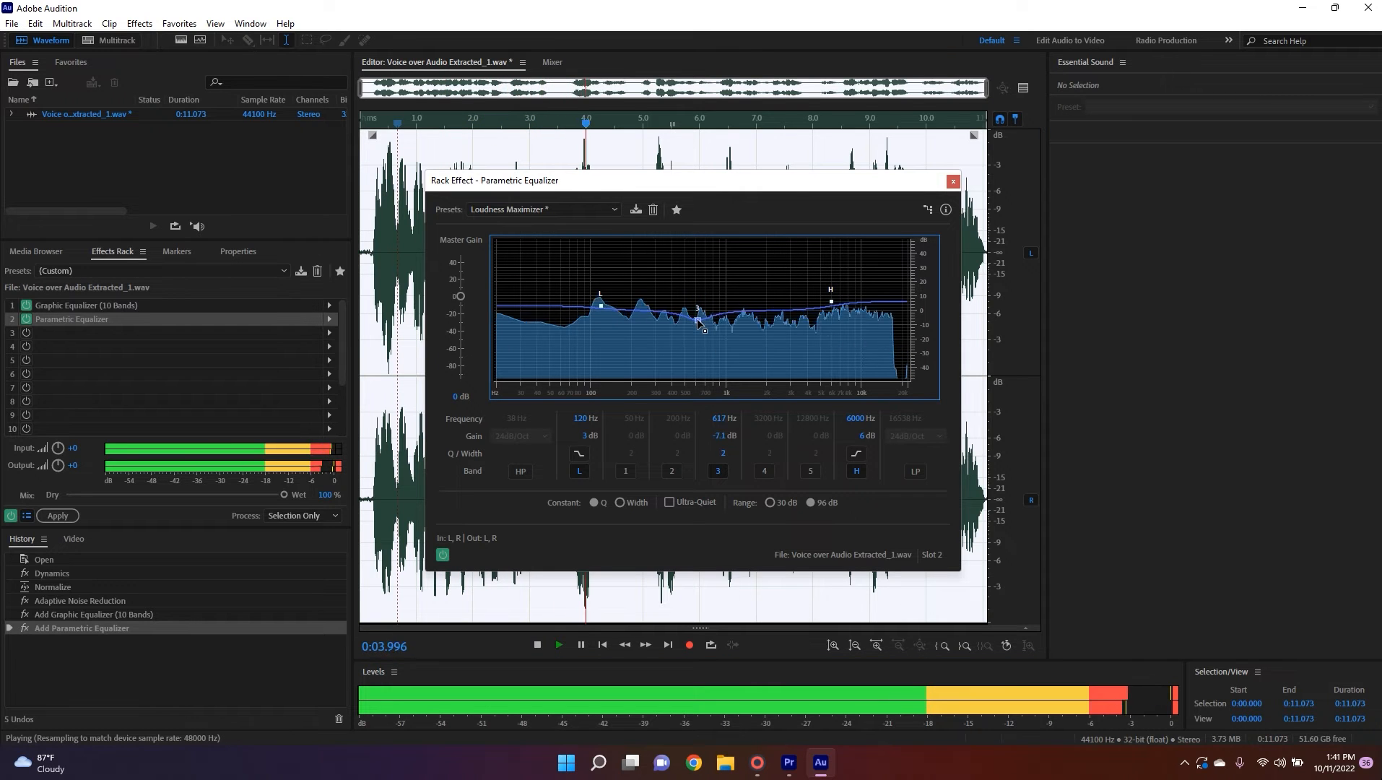
pyautogui.moveTo(831, 301)
pyautogui.mouseDown()
pyautogui.moveTo(827, 284)
pyautogui.moveTo(833, 298)
pyautogui.mouseUp()
pyautogui.moveTo(602, 307)
pyautogui.mouseDown()
pyautogui.moveTo(596, 292)
pyautogui.moveTo(588, 341)
pyautogui.moveTo(591, 302)
pyautogui.mouseUp()
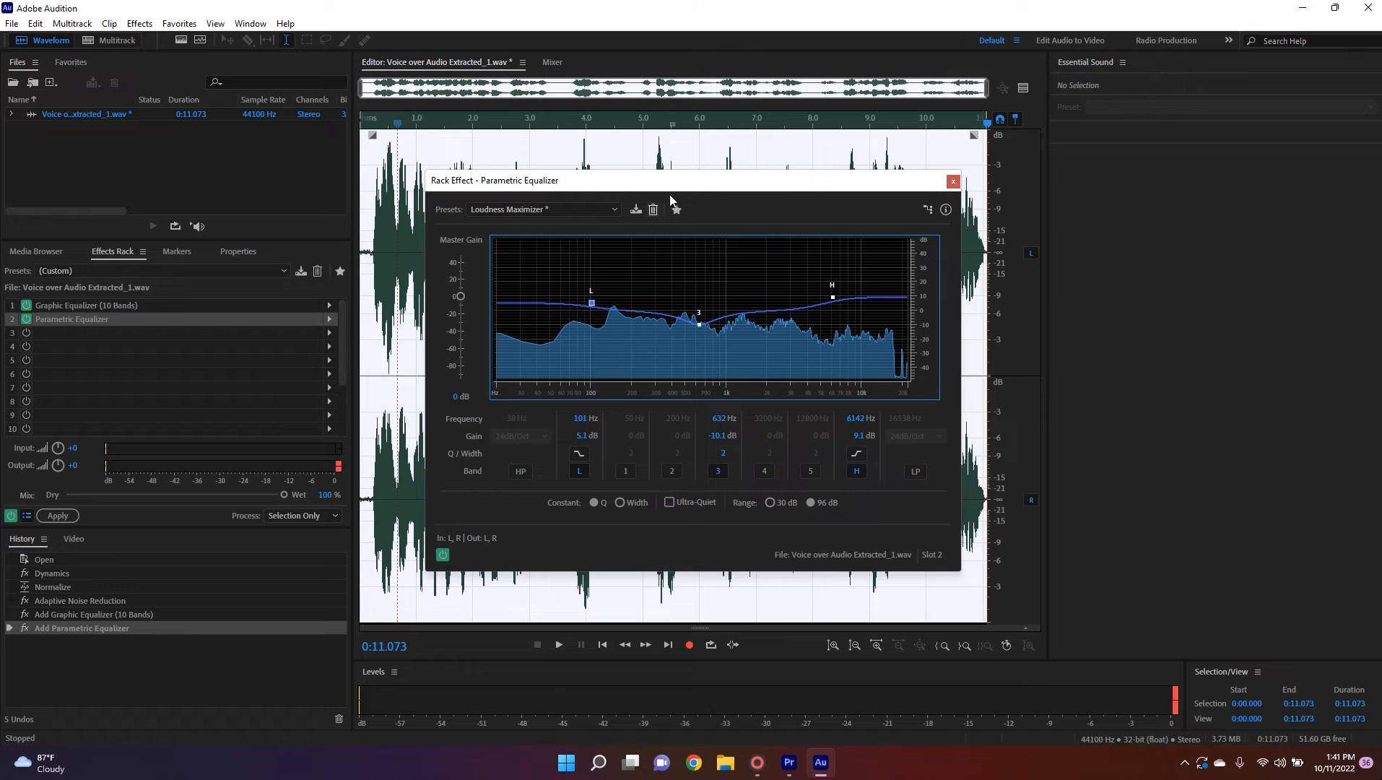
# Replay the voice-over from near its start and try band 3 at about 477 Hz and -19.7 dB.
pyautogui.click(567, 142)
pyautogui.moveTo(551, 135); pyautogui.dragTo(406, 134)
pyautogui.press('space')
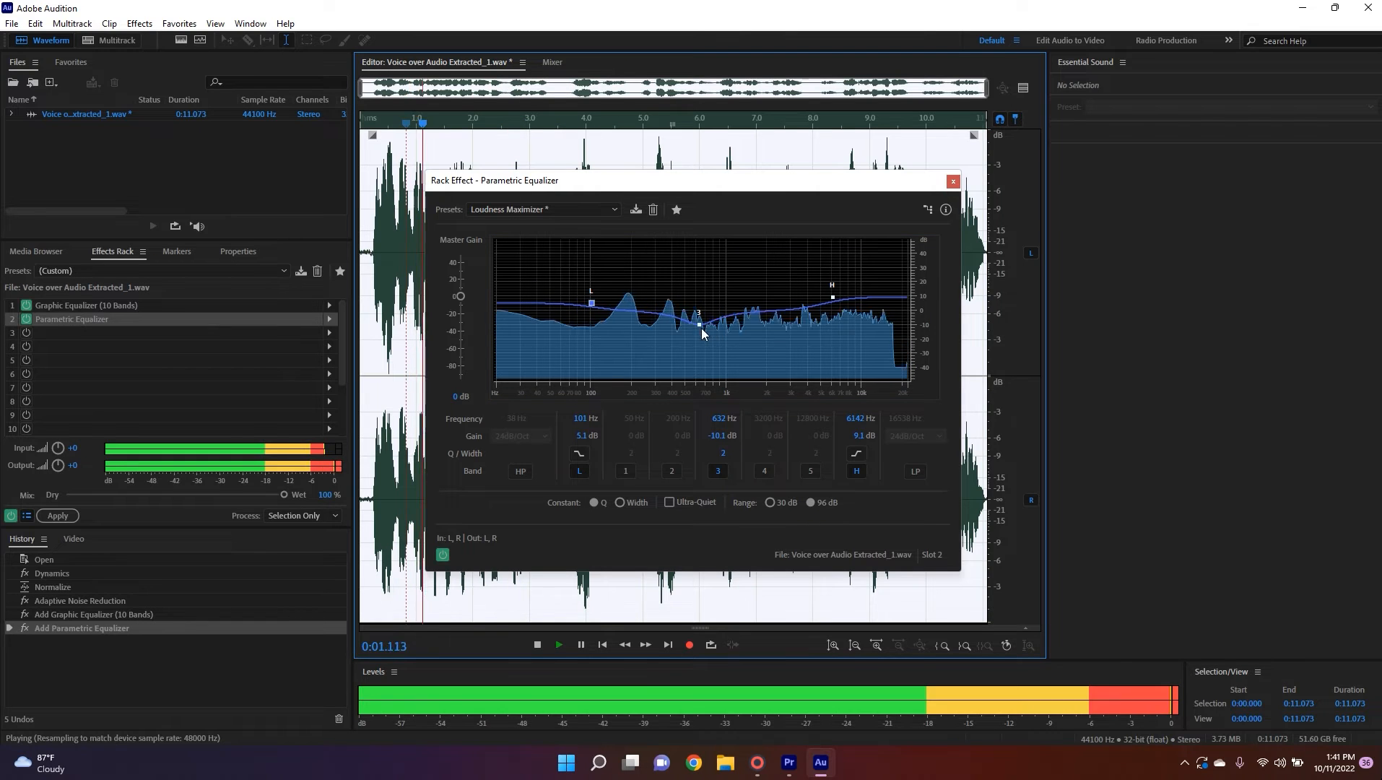
pyautogui.press('space')
pyautogui.moveTo(701, 326)
pyautogui.mouseDown()
pyautogui.moveTo(731, 331)
pyautogui.moveTo(683, 341)
pyautogui.mouseUp()
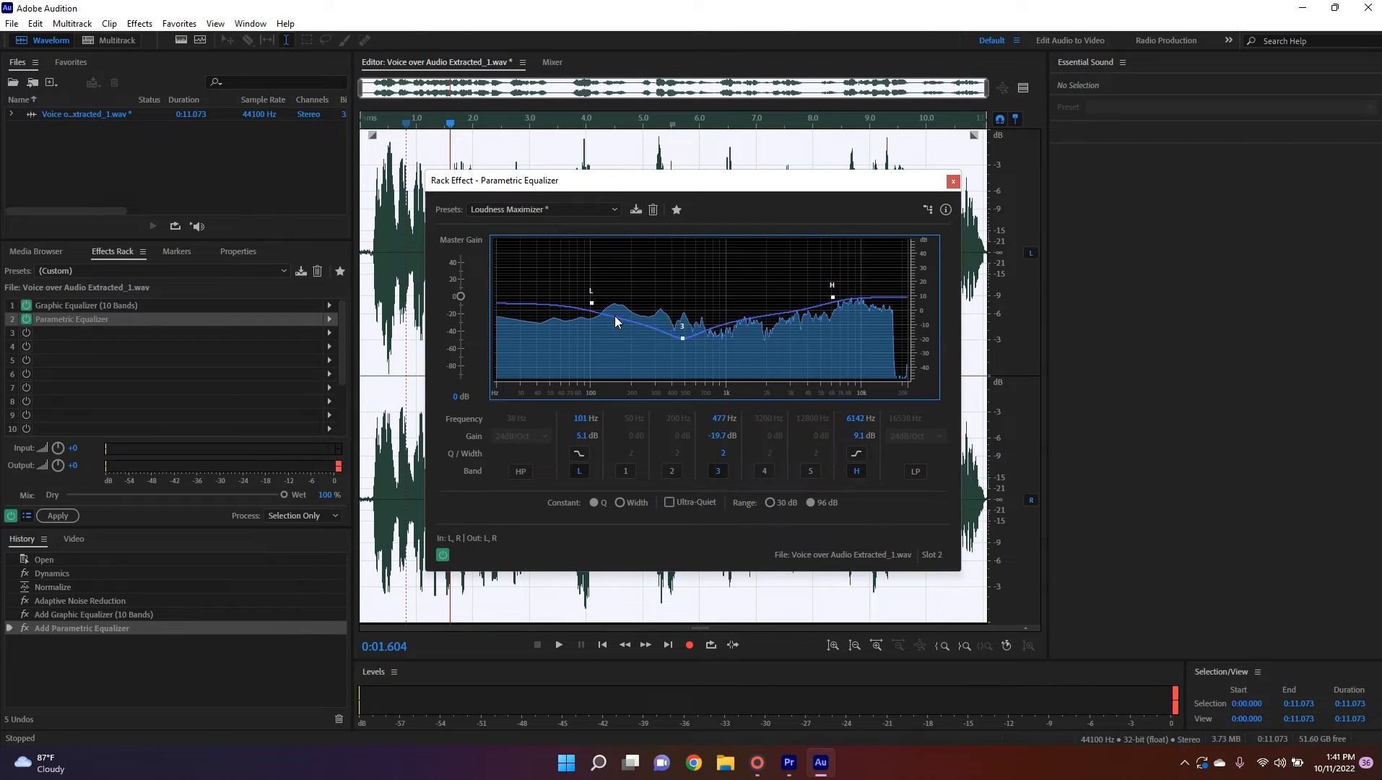
pyautogui.press('space')
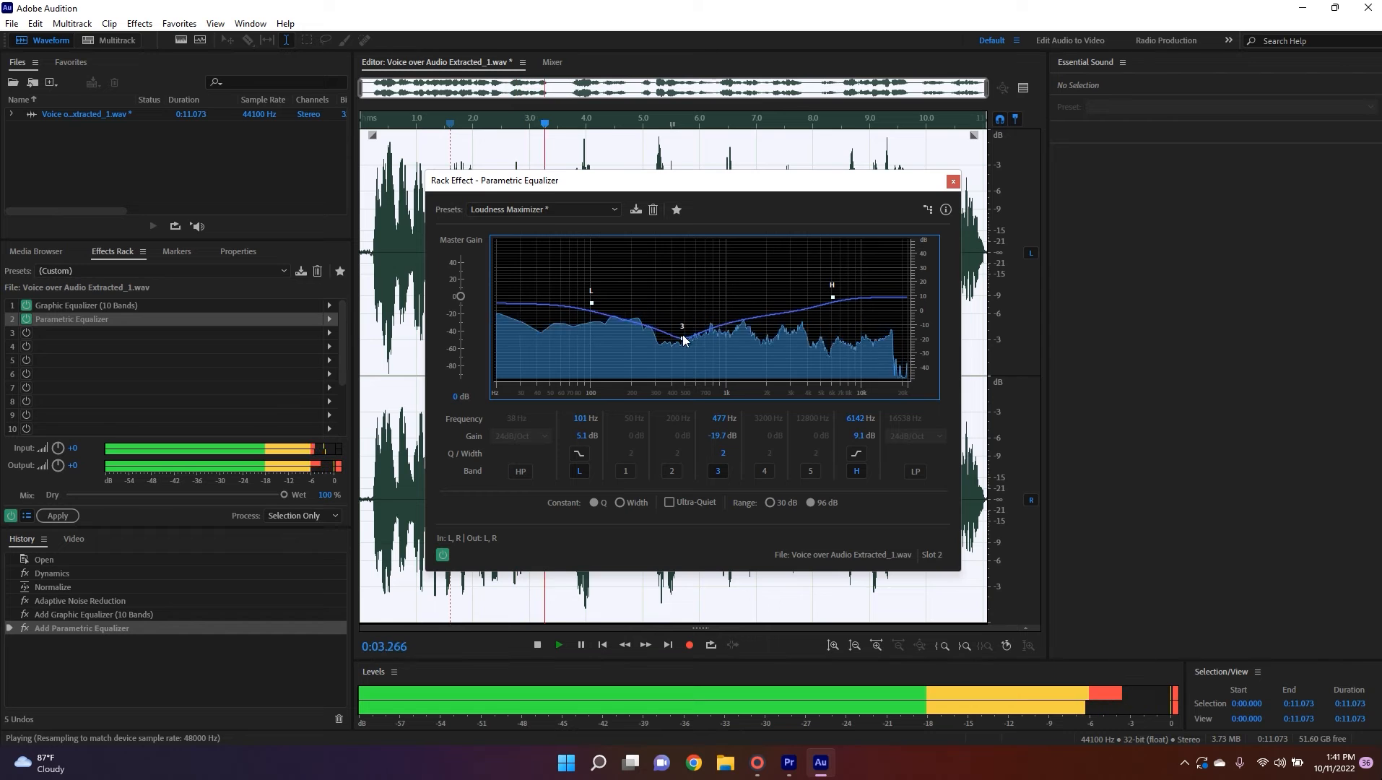
pyautogui.press('space')
# Set band 3 to about 539 Hz at -6.6 dB and the high shelf to about 5776 Hz at -4 dB, and play back the result.
pyautogui.moveTo(684, 339); pyautogui.dragTo(690, 319)
pyautogui.press('space')
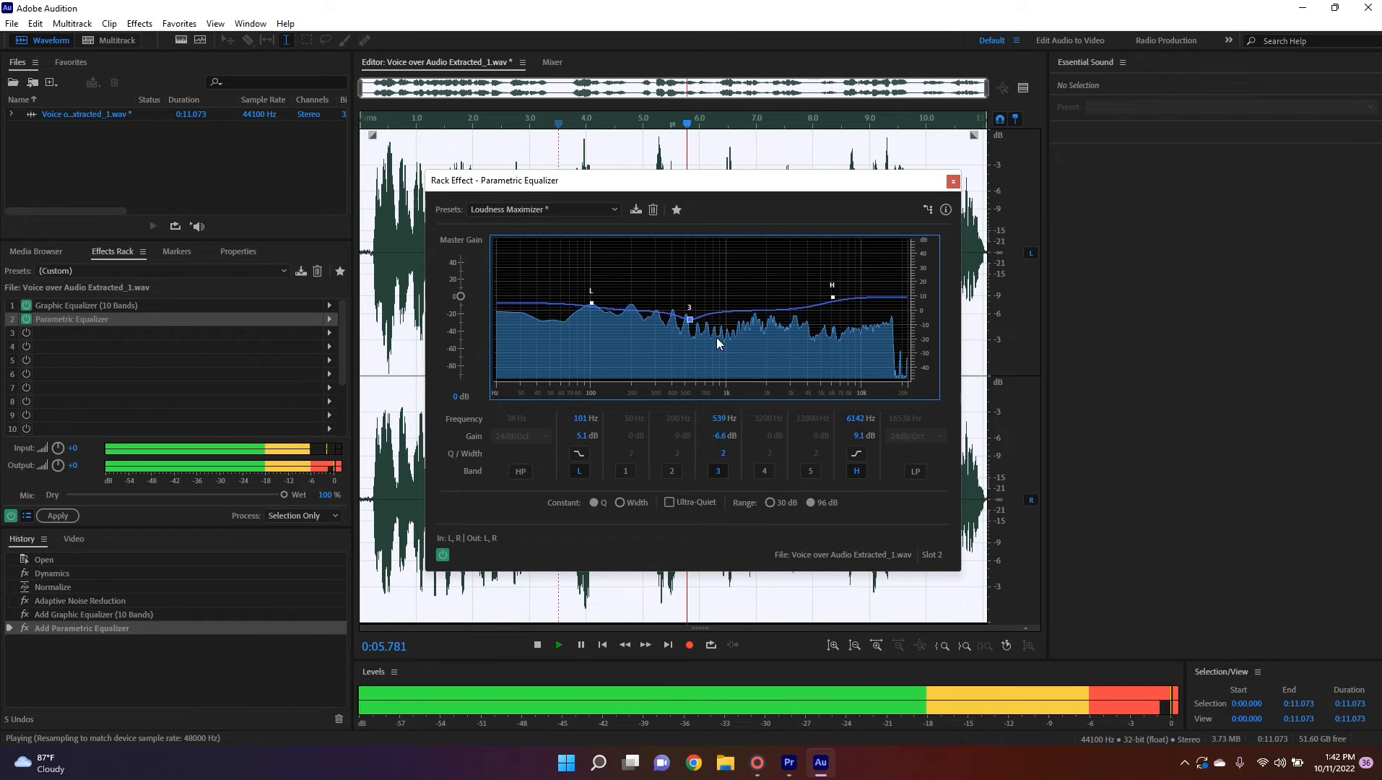
pyautogui.moveTo(832, 297)
pyautogui.mouseDown()
pyautogui.moveTo(831, 278)
pyautogui.moveTo(830, 317)
pyautogui.mouseUp()
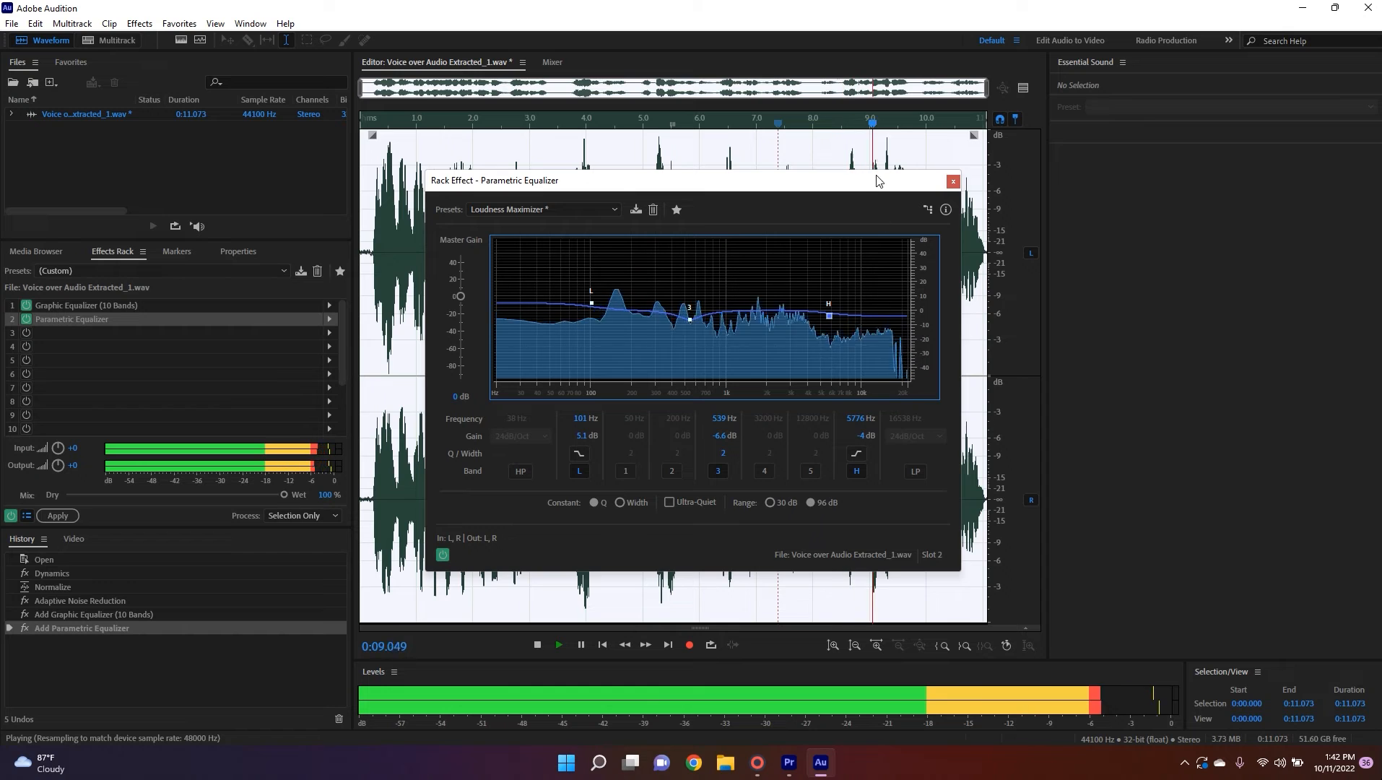
pyautogui.click(387, 123)
pyautogui.press('space')
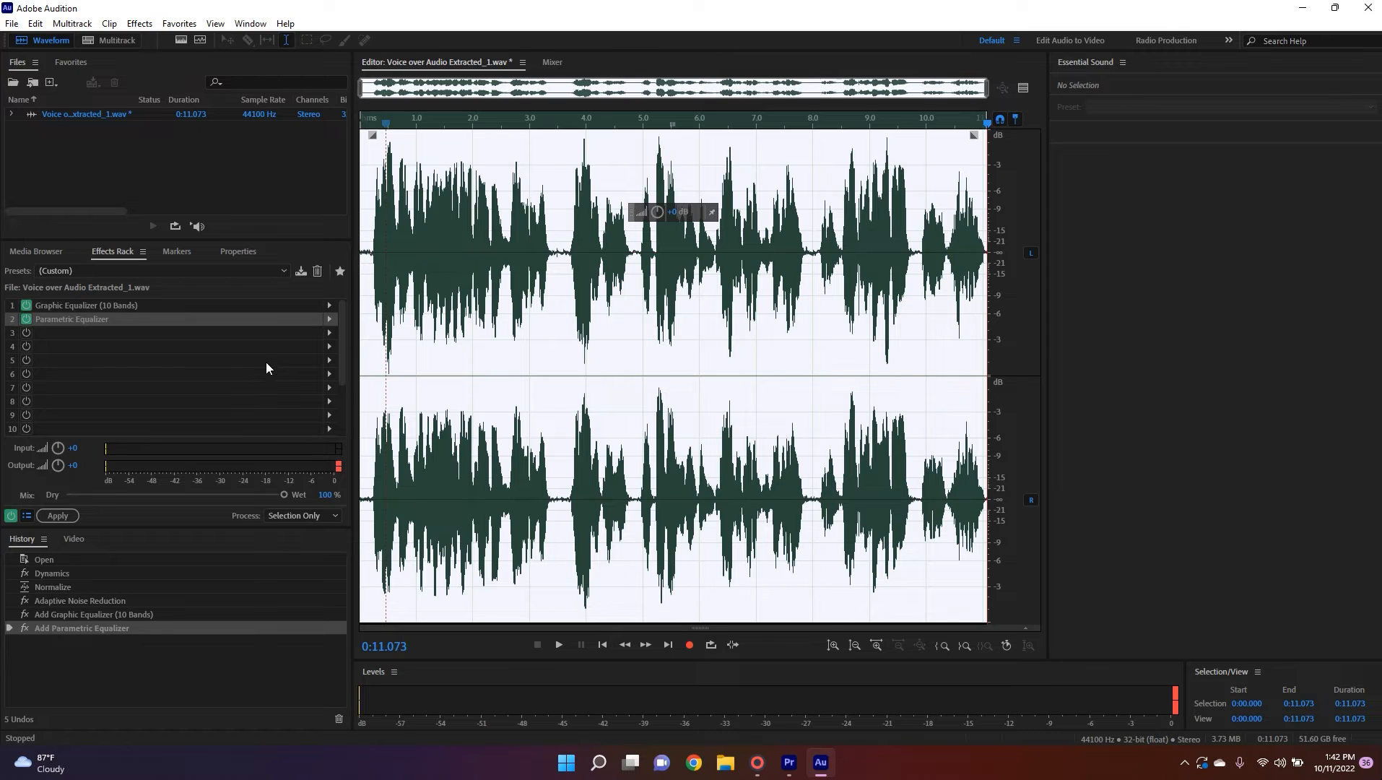
# Add a Hard Limiter effect to rack slot 3.
pyautogui.click(329, 333)
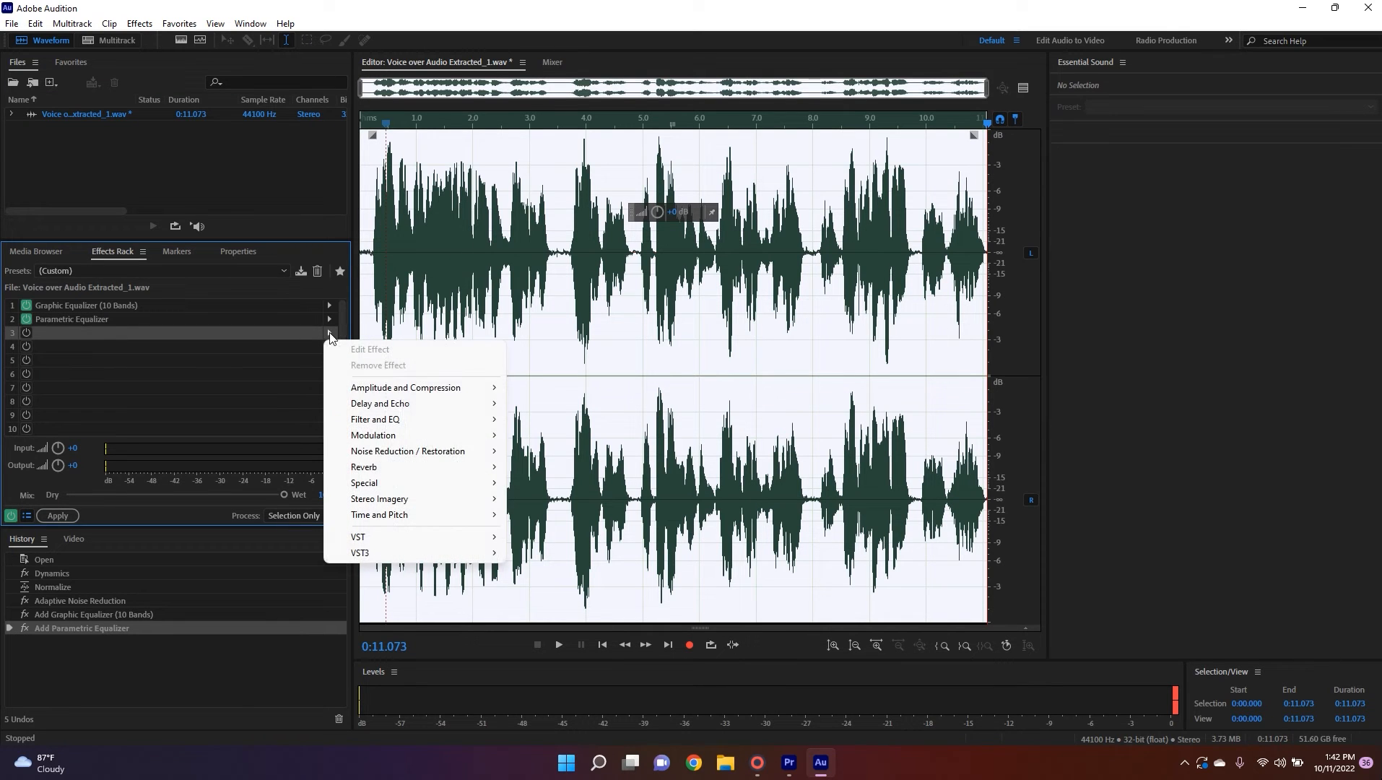
pyautogui.moveTo(382, 453)
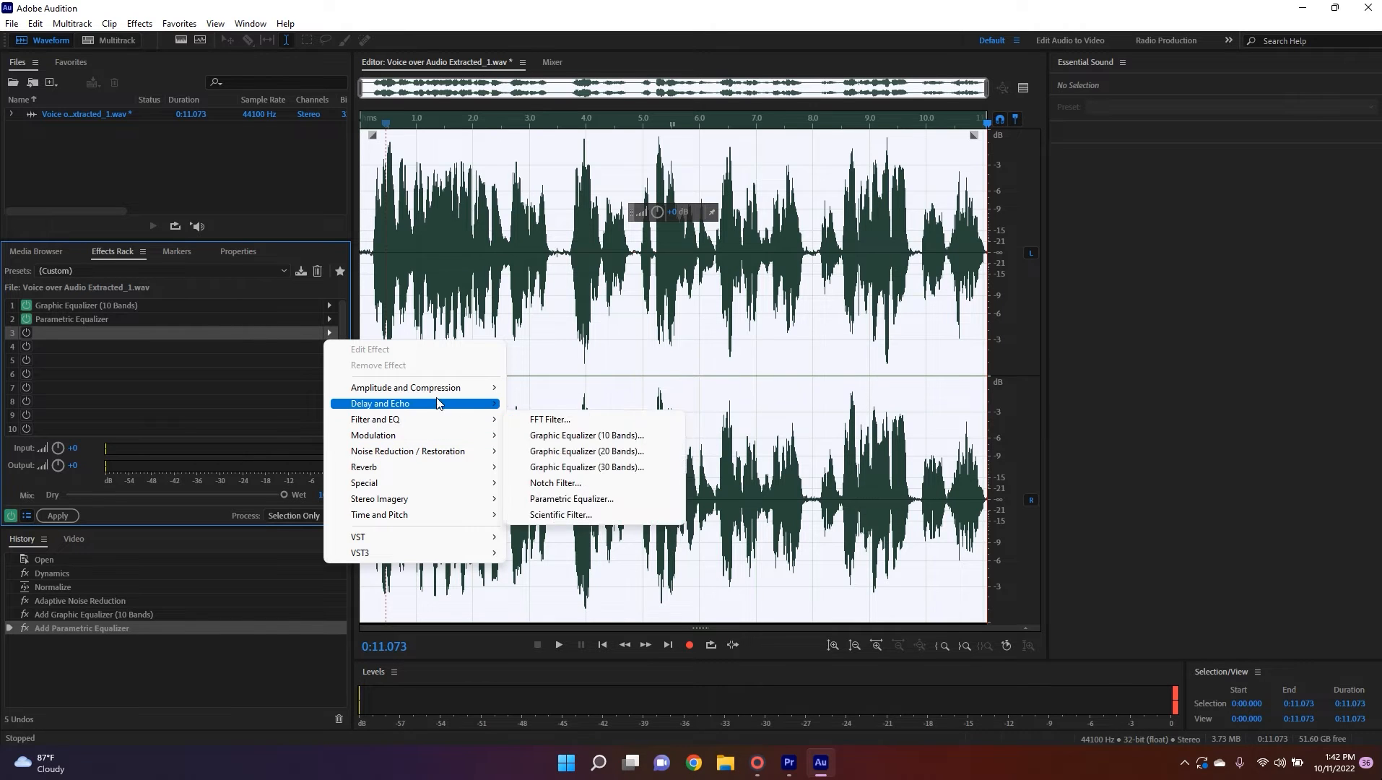
pyautogui.moveTo(443, 391)
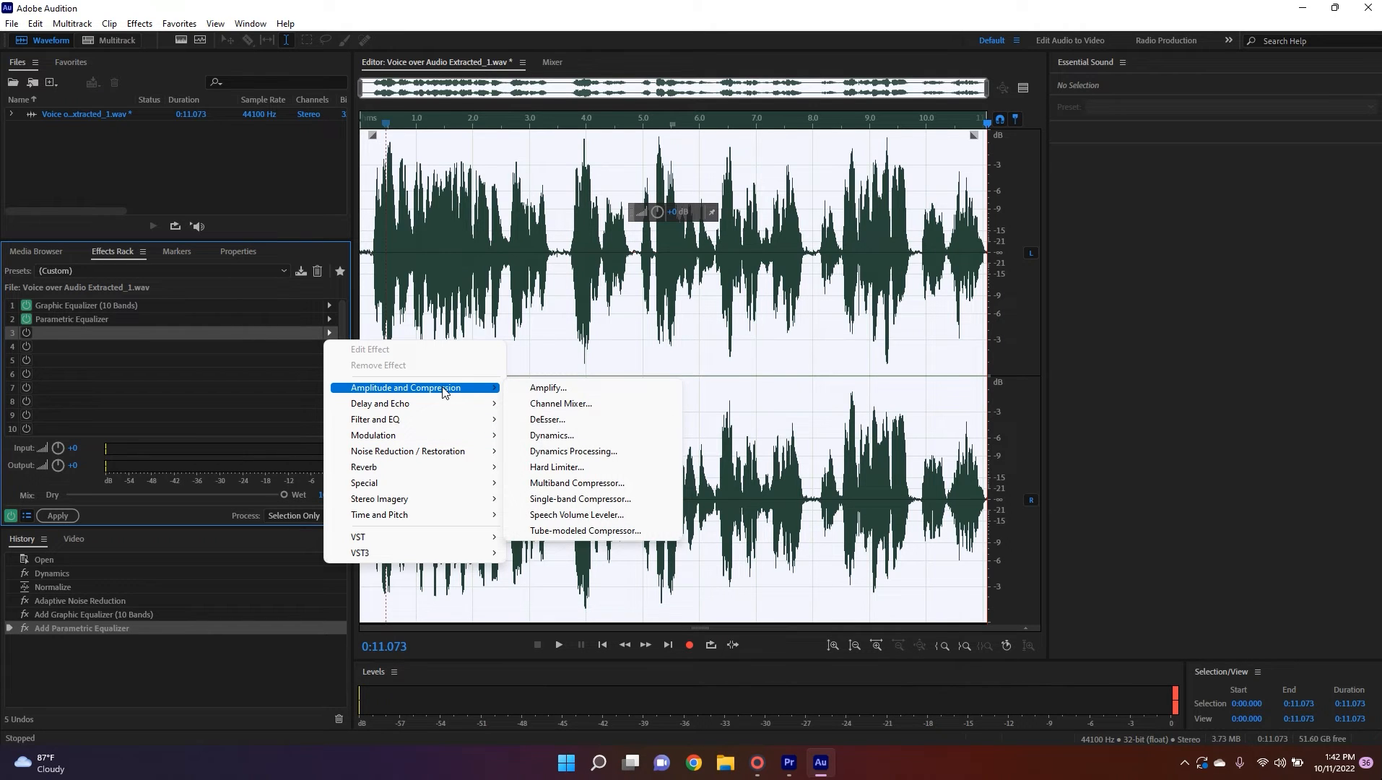
pyautogui.click(551, 468)
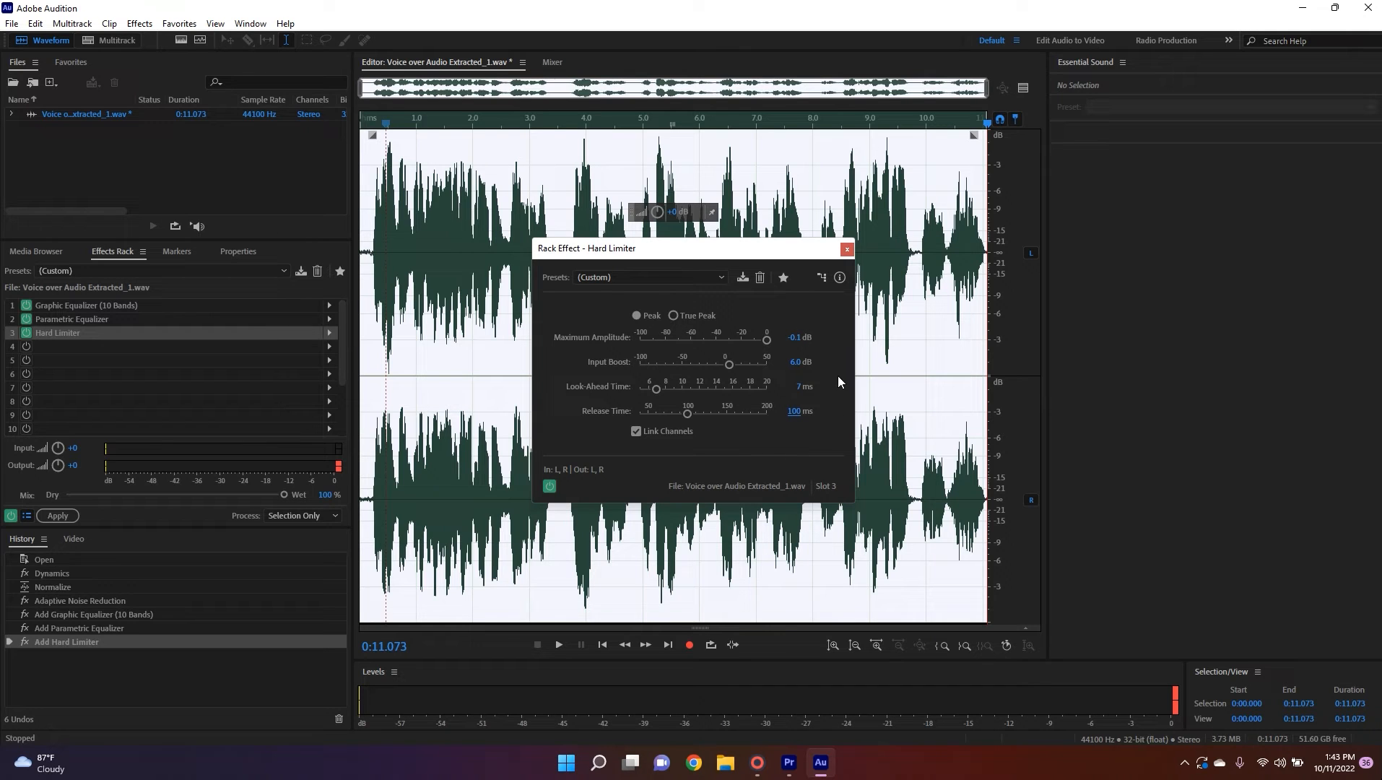
# Try an input boost of 6 dB on the Hard Limiter and play the voice-over from its start.
pyautogui.click(797, 362)
pyautogui.write('6')
pyautogui.press('Return')
pyautogui.press('space')
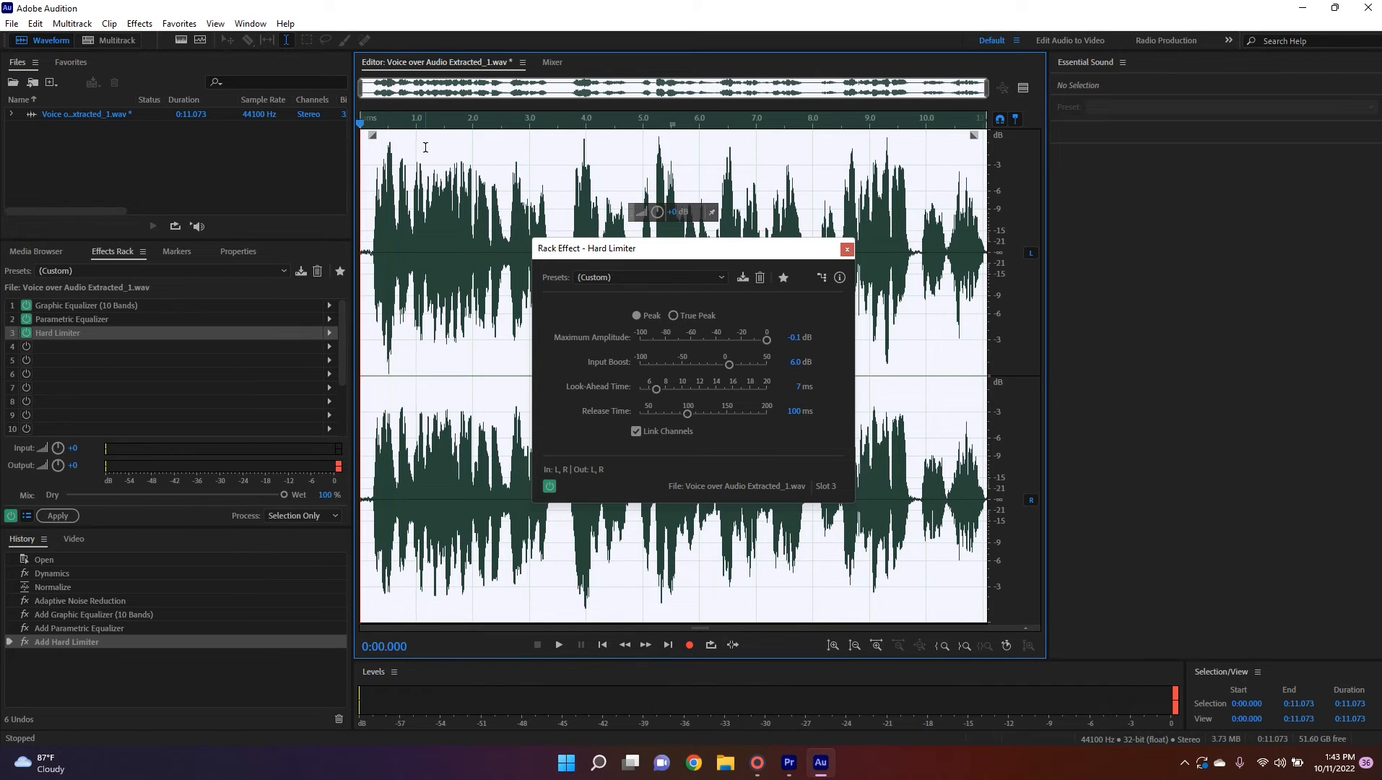
pyautogui.press('space')
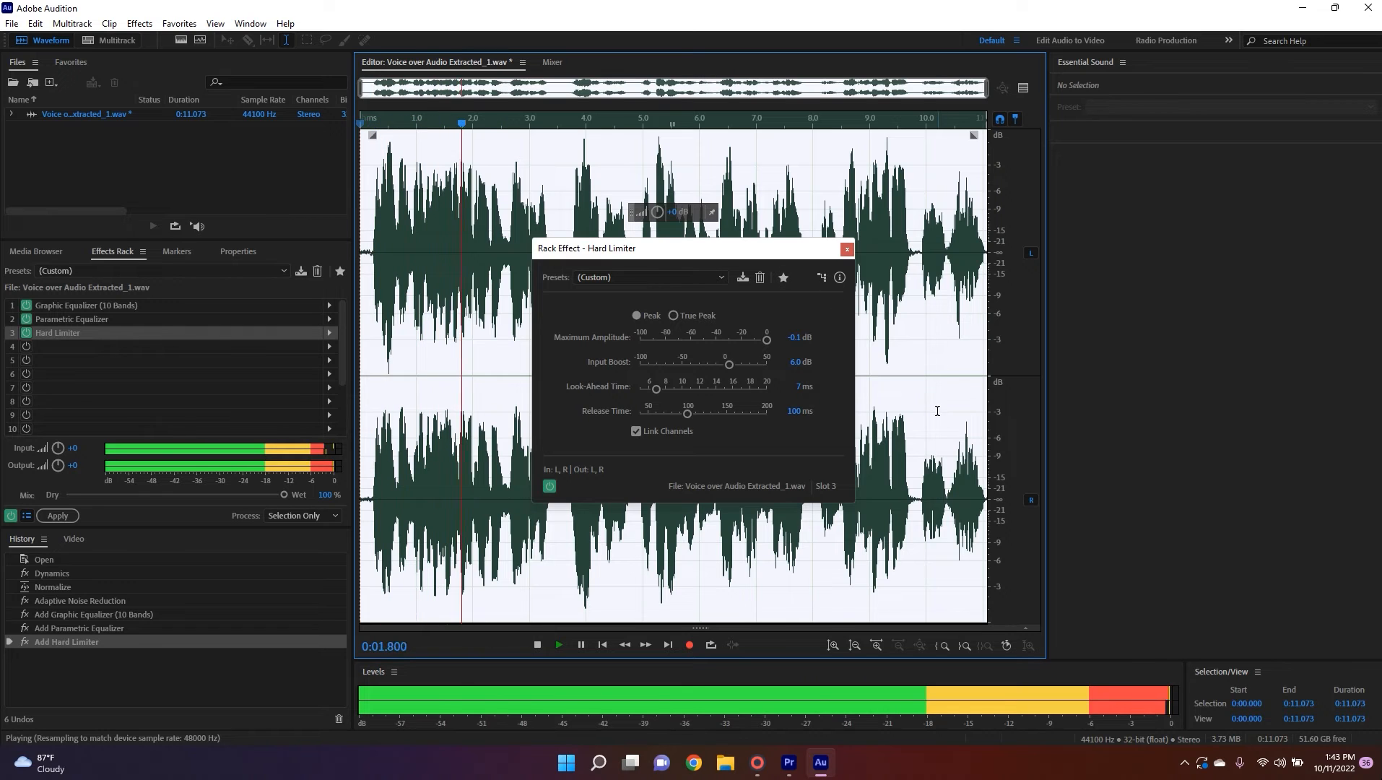
pyautogui.press('space')
# Set the Hard Limiter's input boost to 2.7 dB, listen to the rest of the voice-over and close the effect's settings.
pyautogui.click(795, 362)
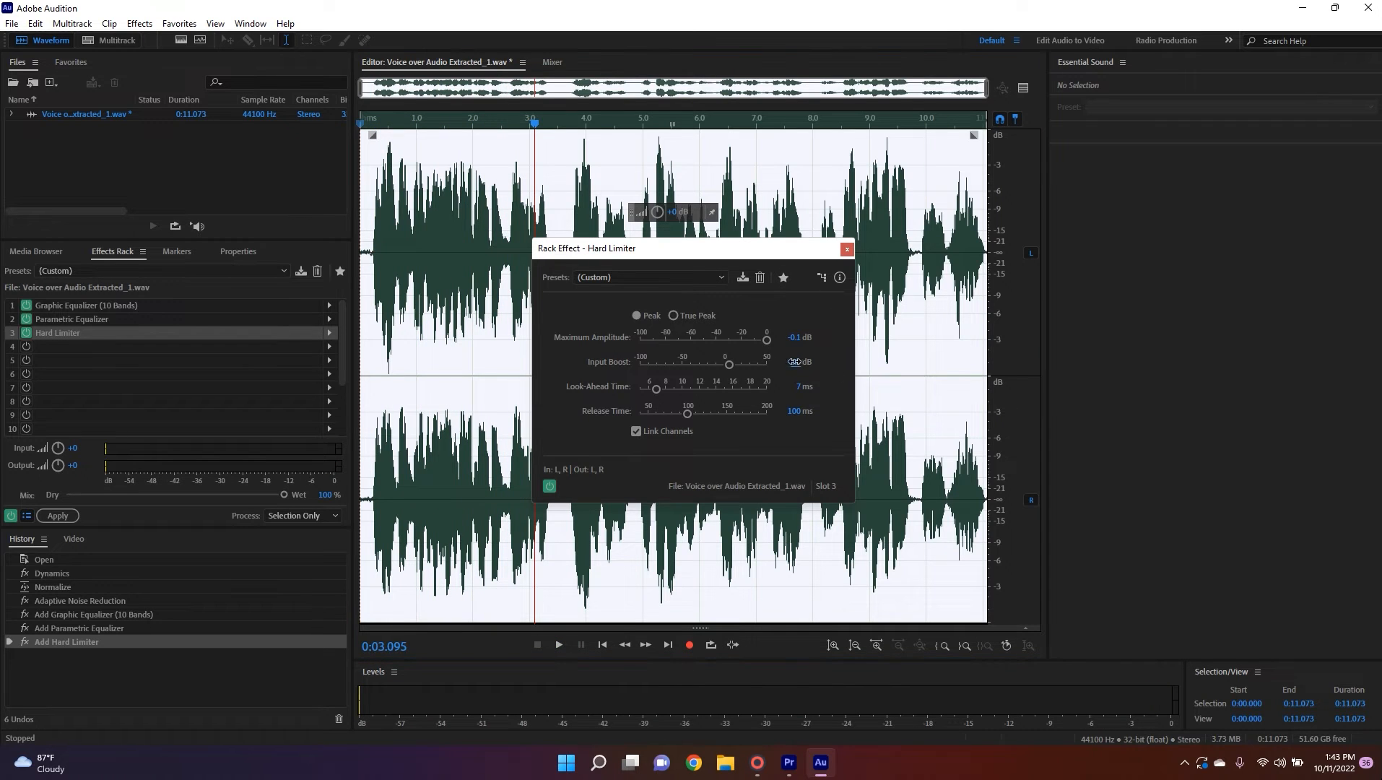
pyautogui.press('space')
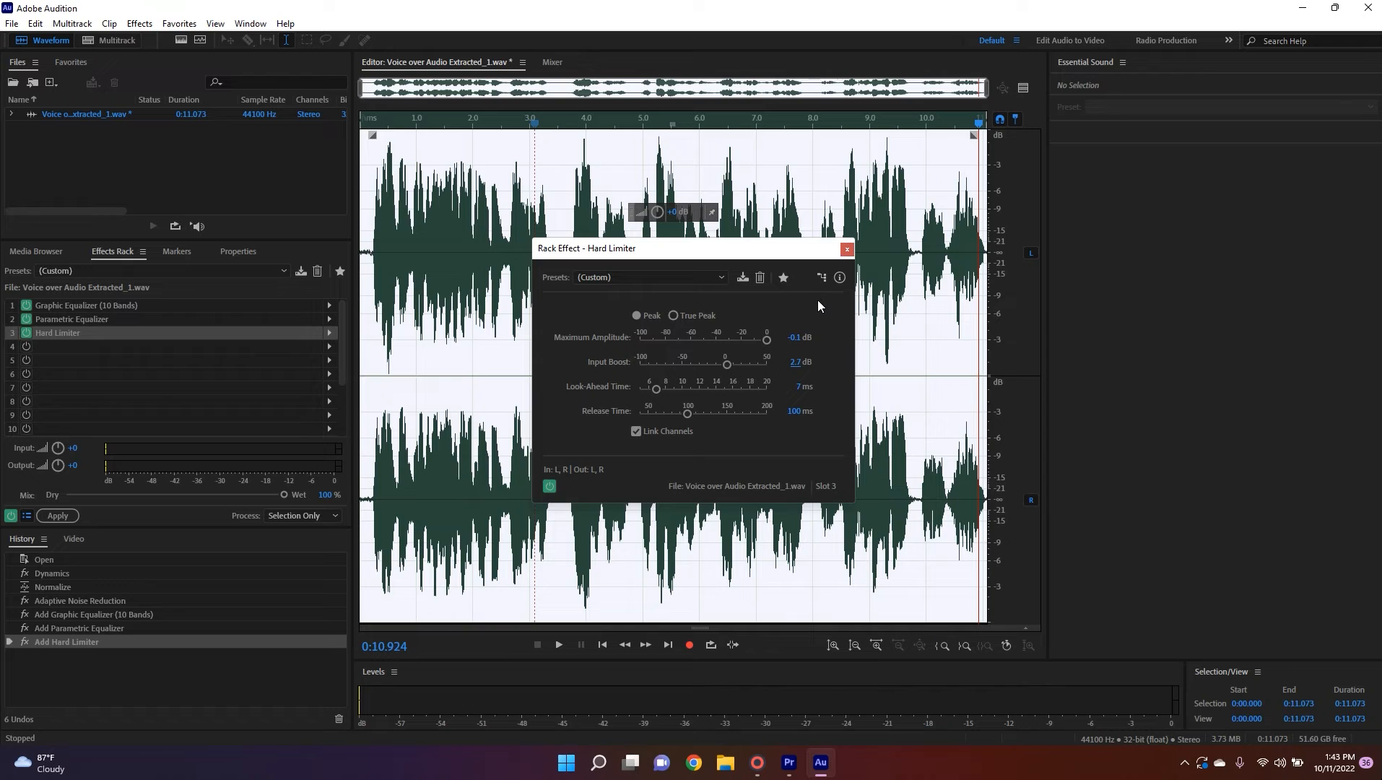
pyautogui.click(848, 249)
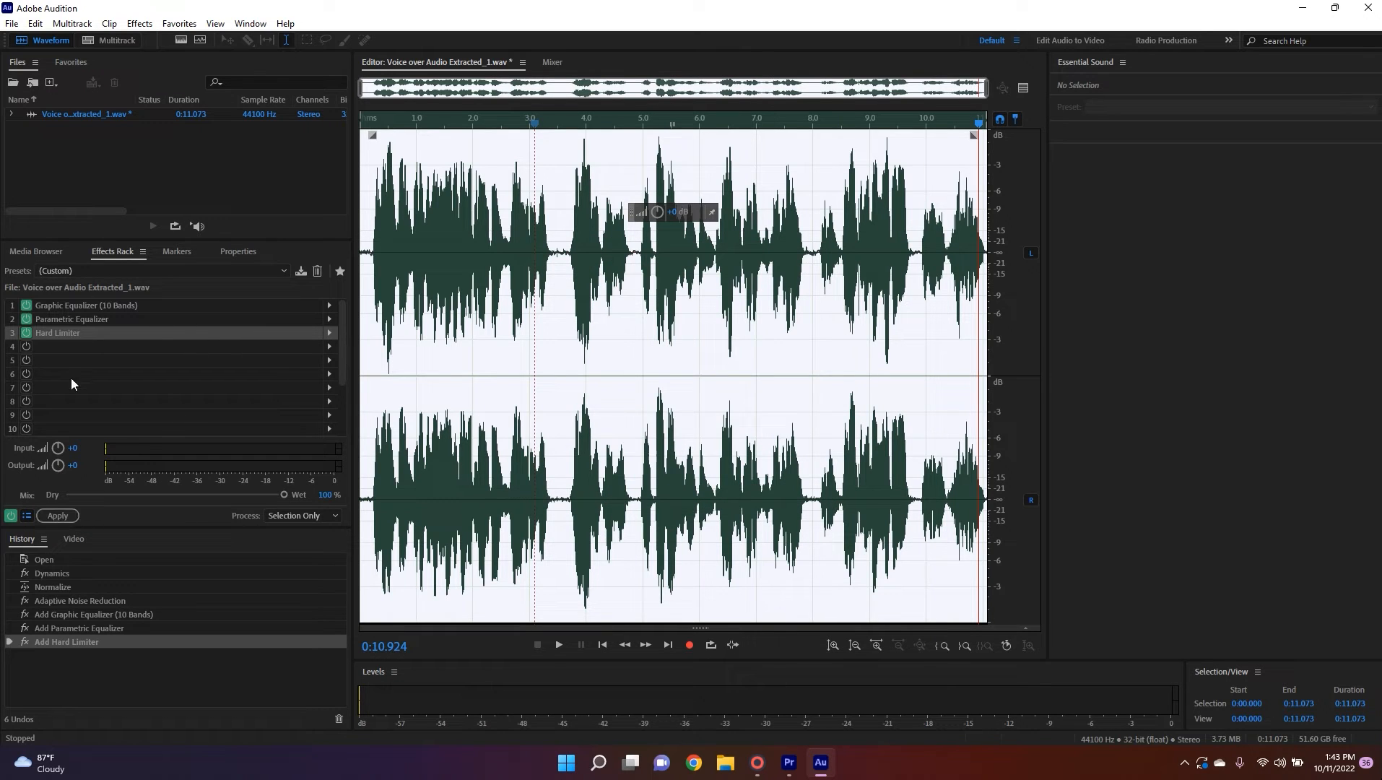
# Apply the effects rack to the voice-over file and play the processed audio from near the start.
pyautogui.click(75, 514)
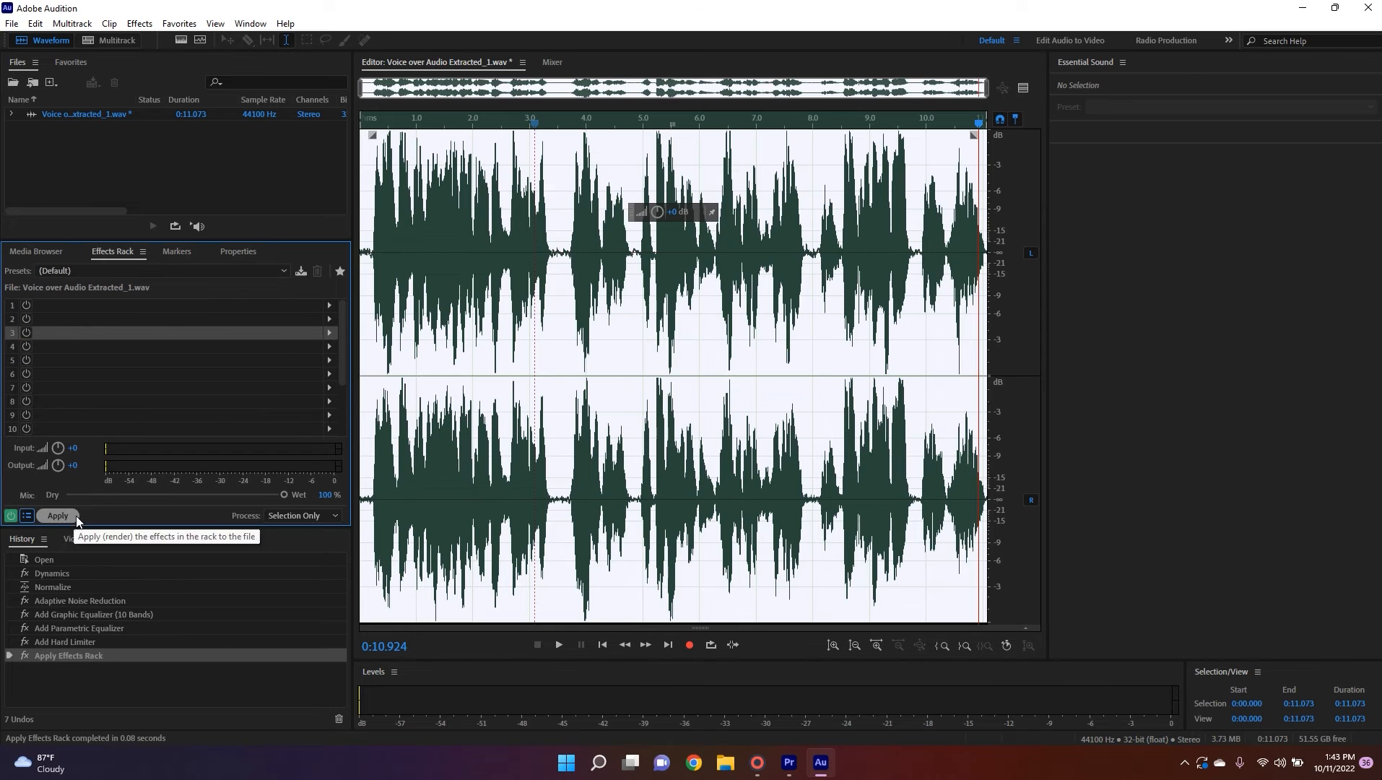
pyautogui.click(370, 121)
pyautogui.press('space')
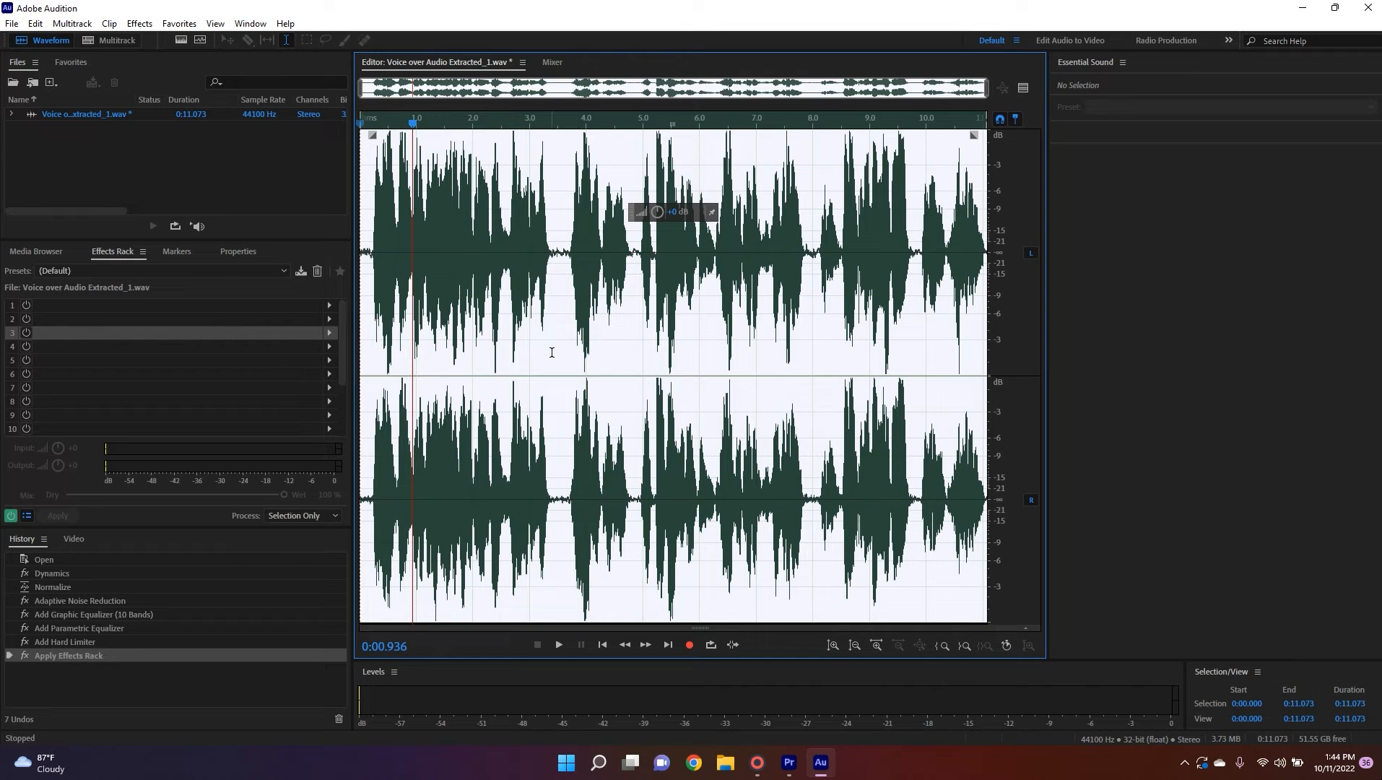
# Add an Echo effect with default settings to rack slot 4 and preview the voice-over with it.
pyautogui.click(330, 345)
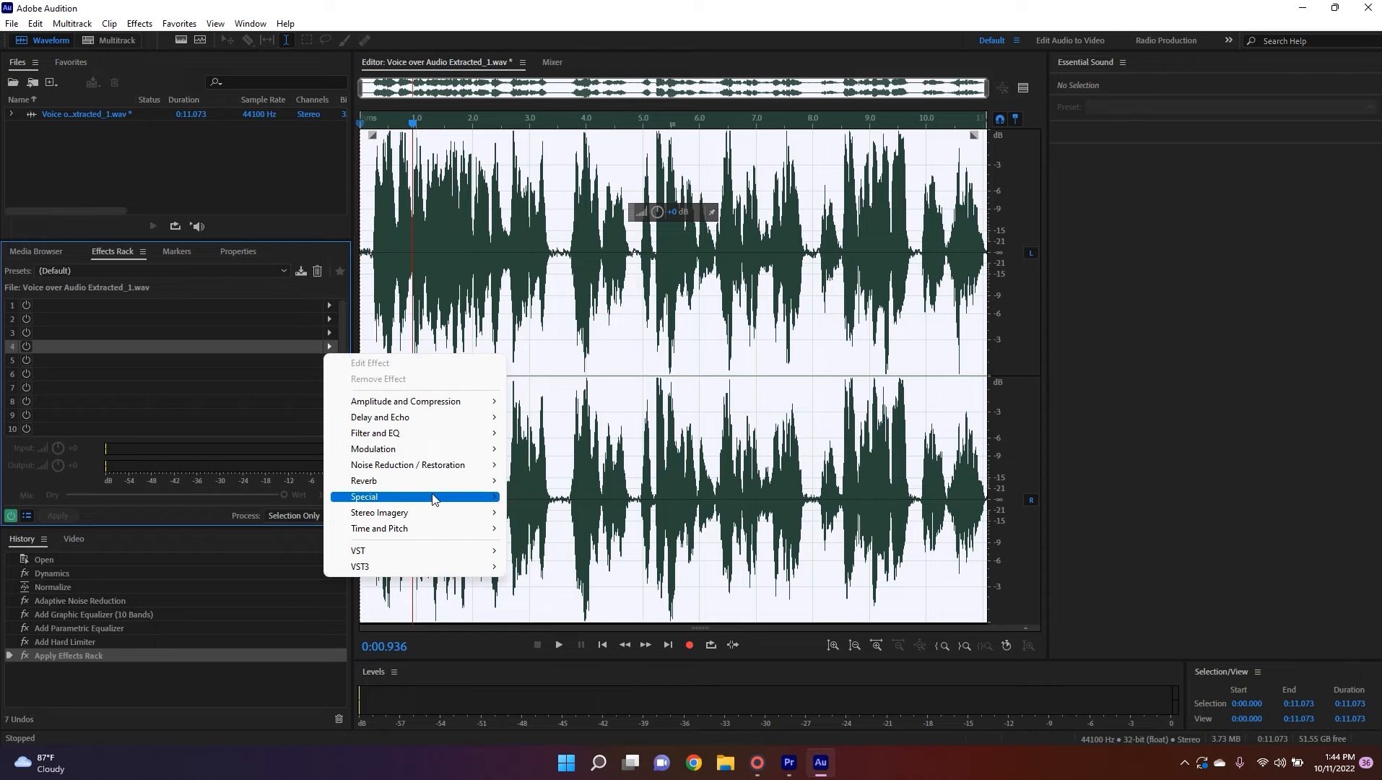
pyautogui.moveTo(455, 419)
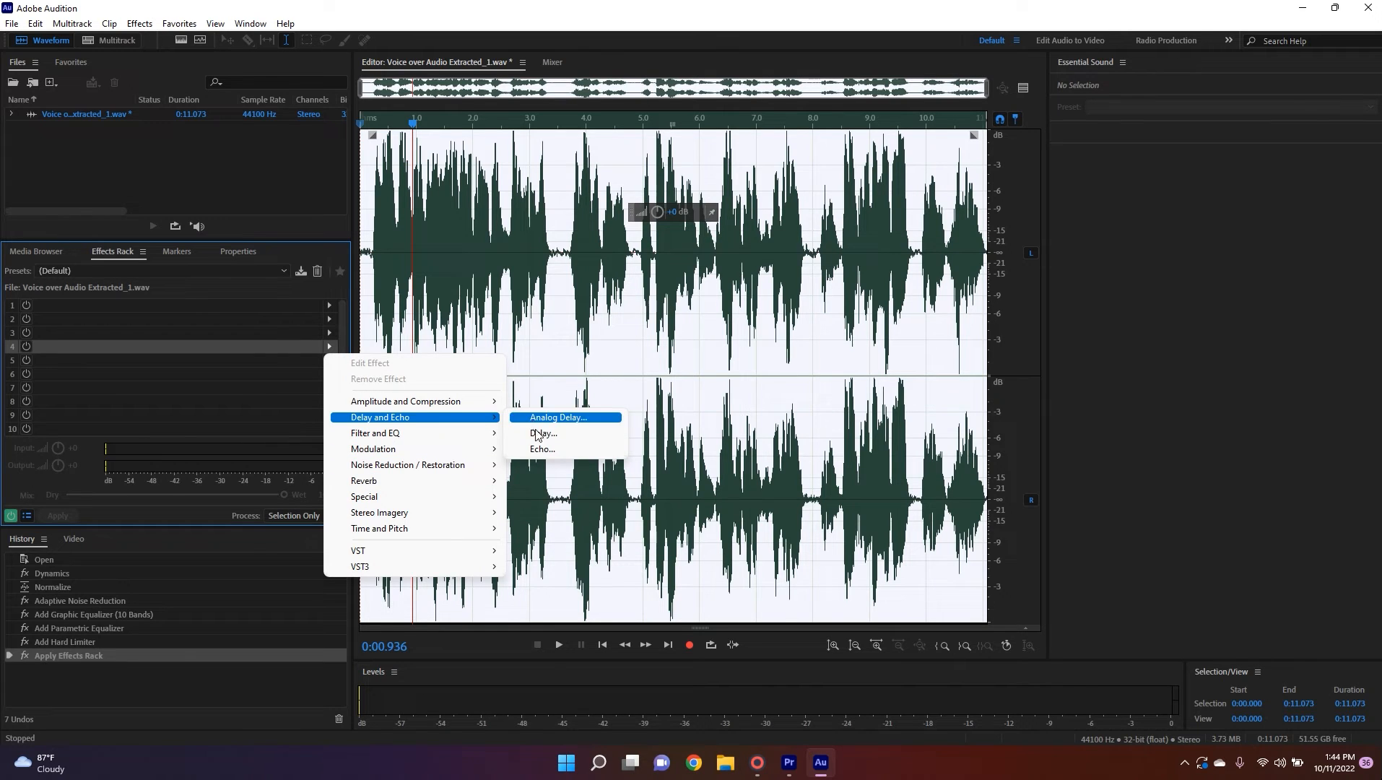
pyautogui.click(543, 449)
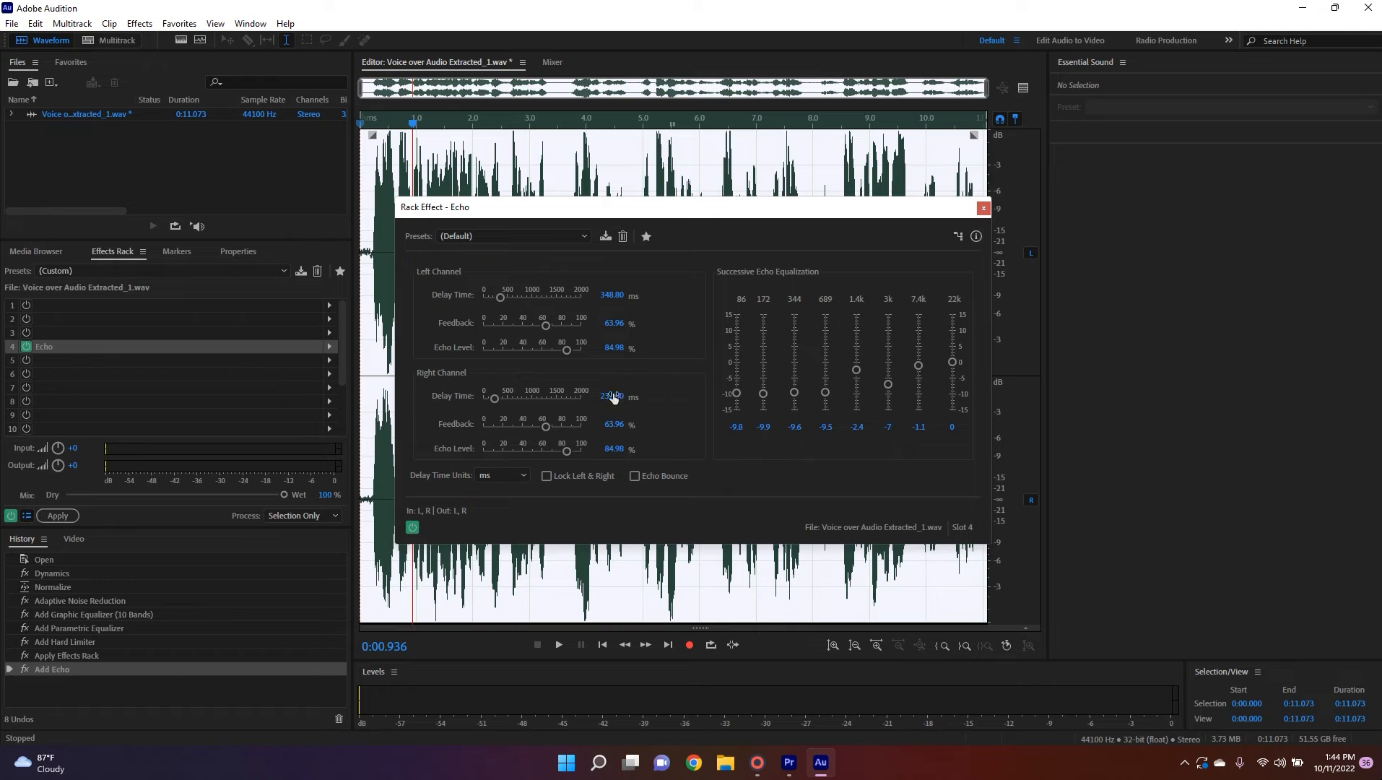
pyautogui.moveTo(413, 123); pyautogui.dragTo(369, 124)
pyautogui.press('space')
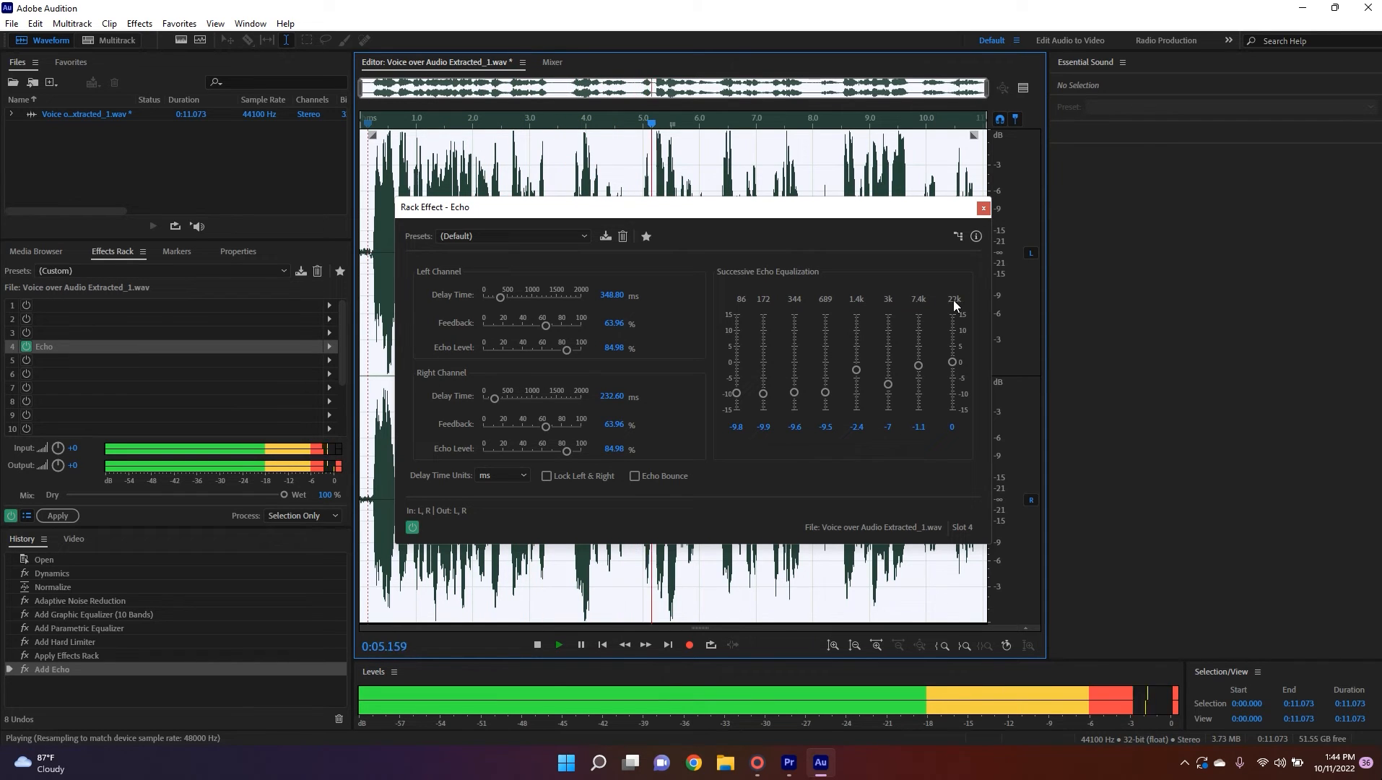
pyautogui.press('space')
pyautogui.click(984, 209)
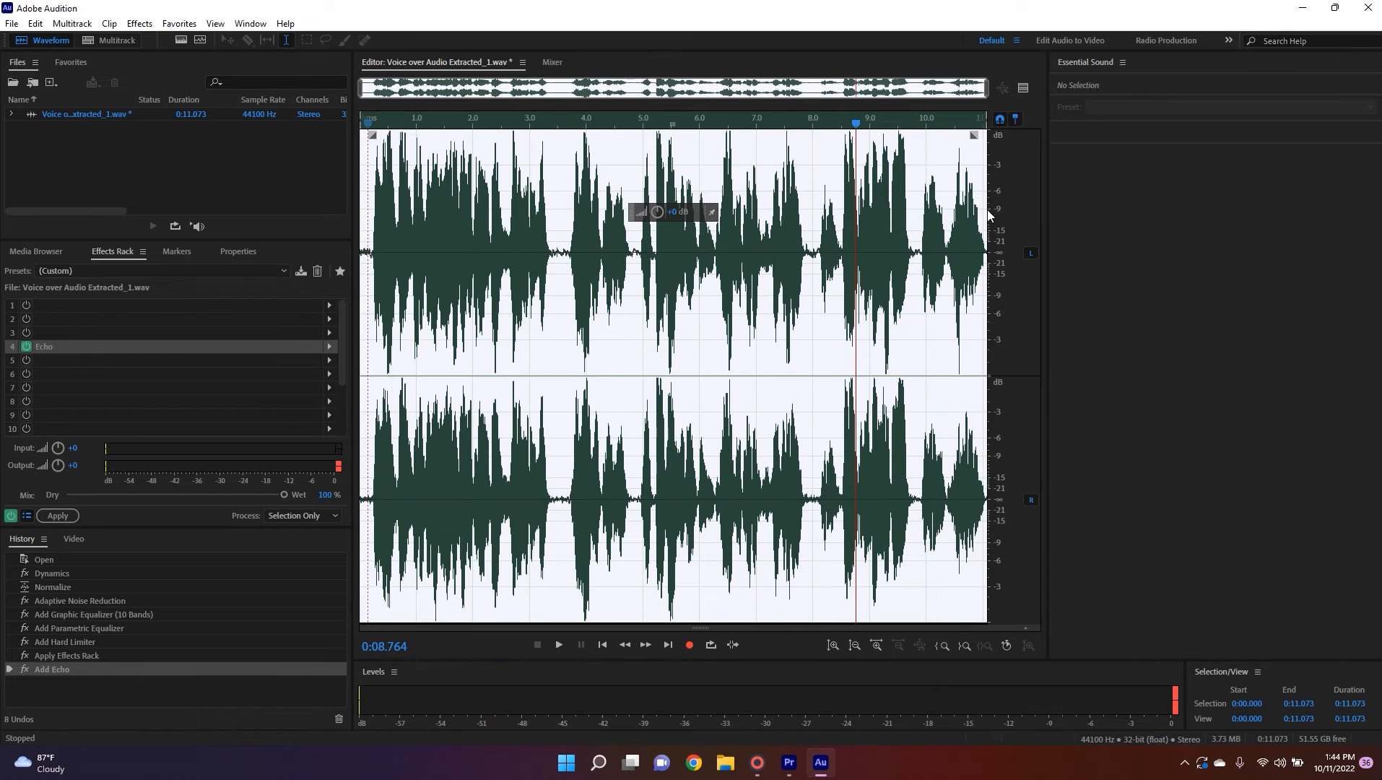
# Remove the Echo effect from rack slot 4 and place the playhead at about 3.6 seconds.
pyautogui.rightClick(220, 347)
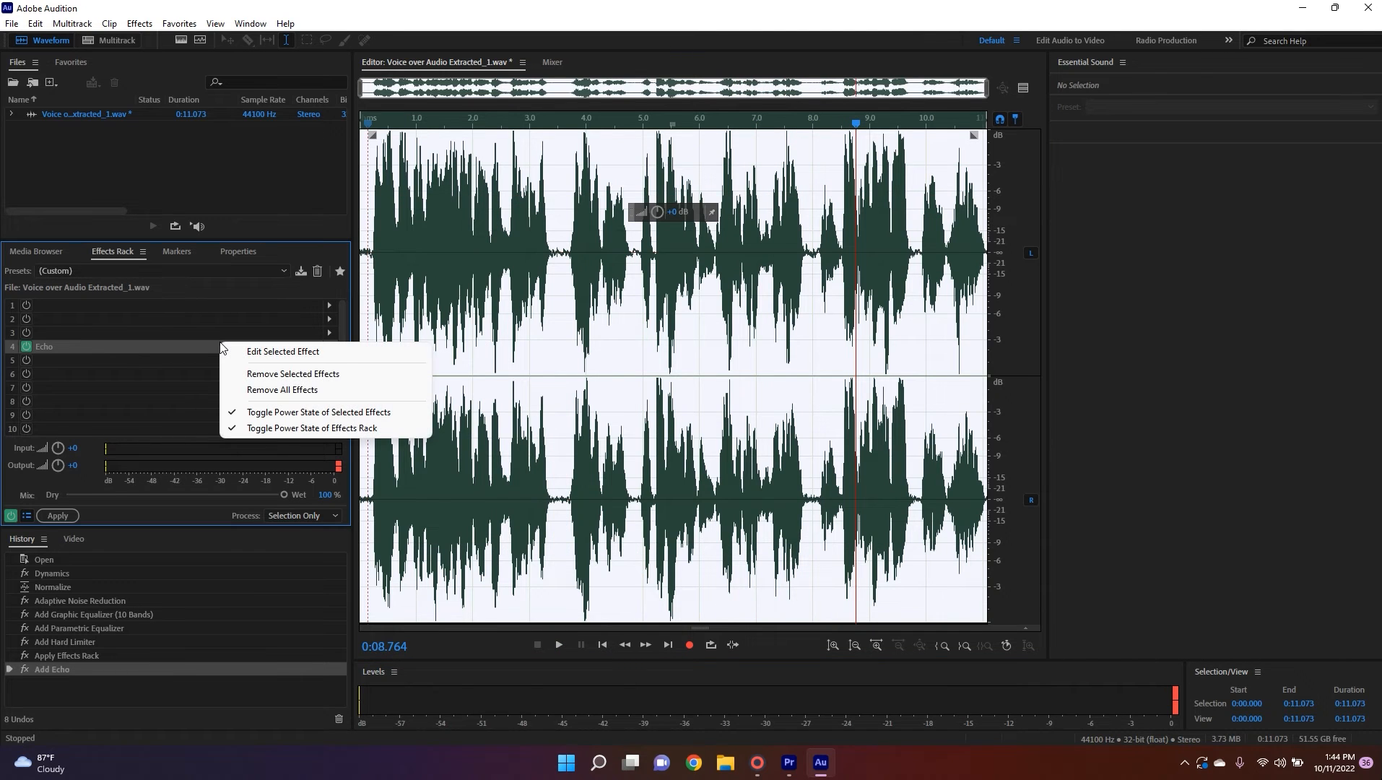
pyautogui.click(278, 375)
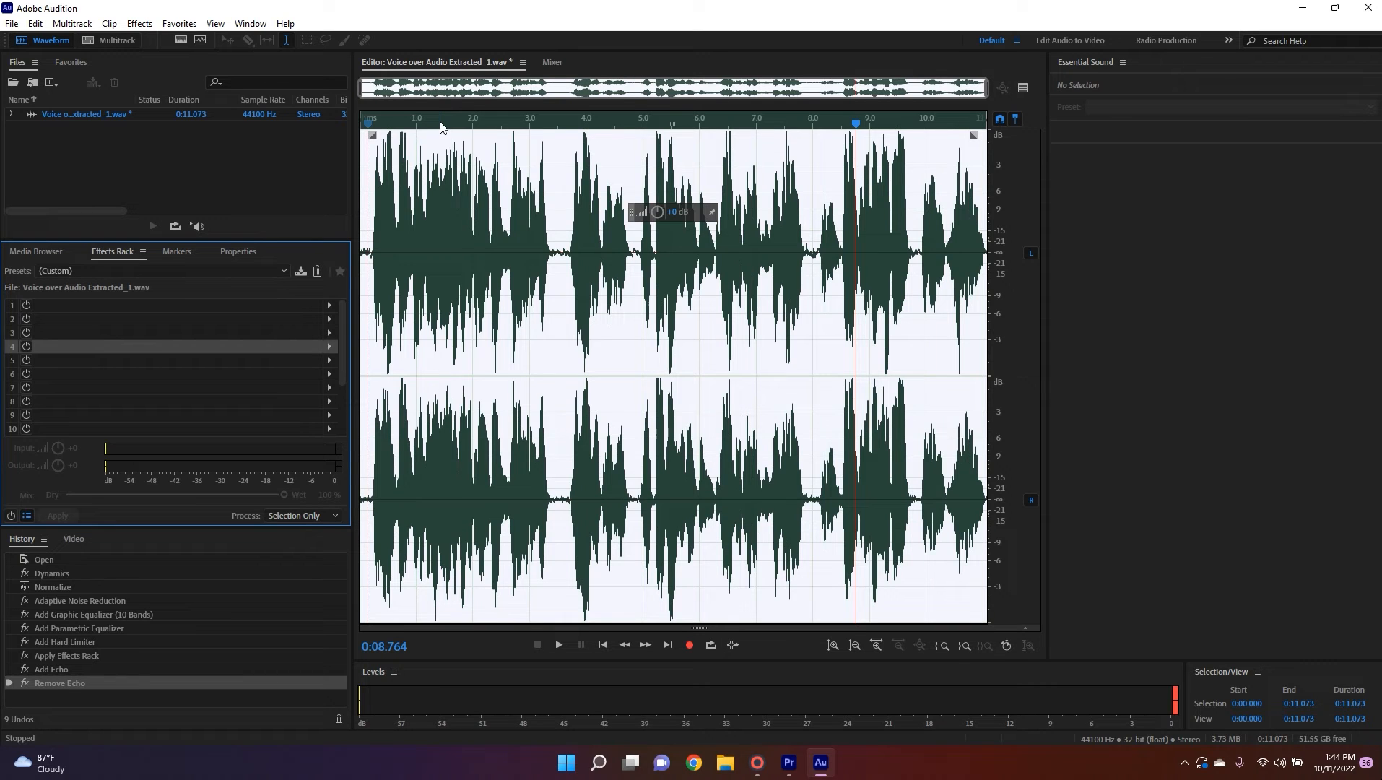
pyautogui.click(562, 125)
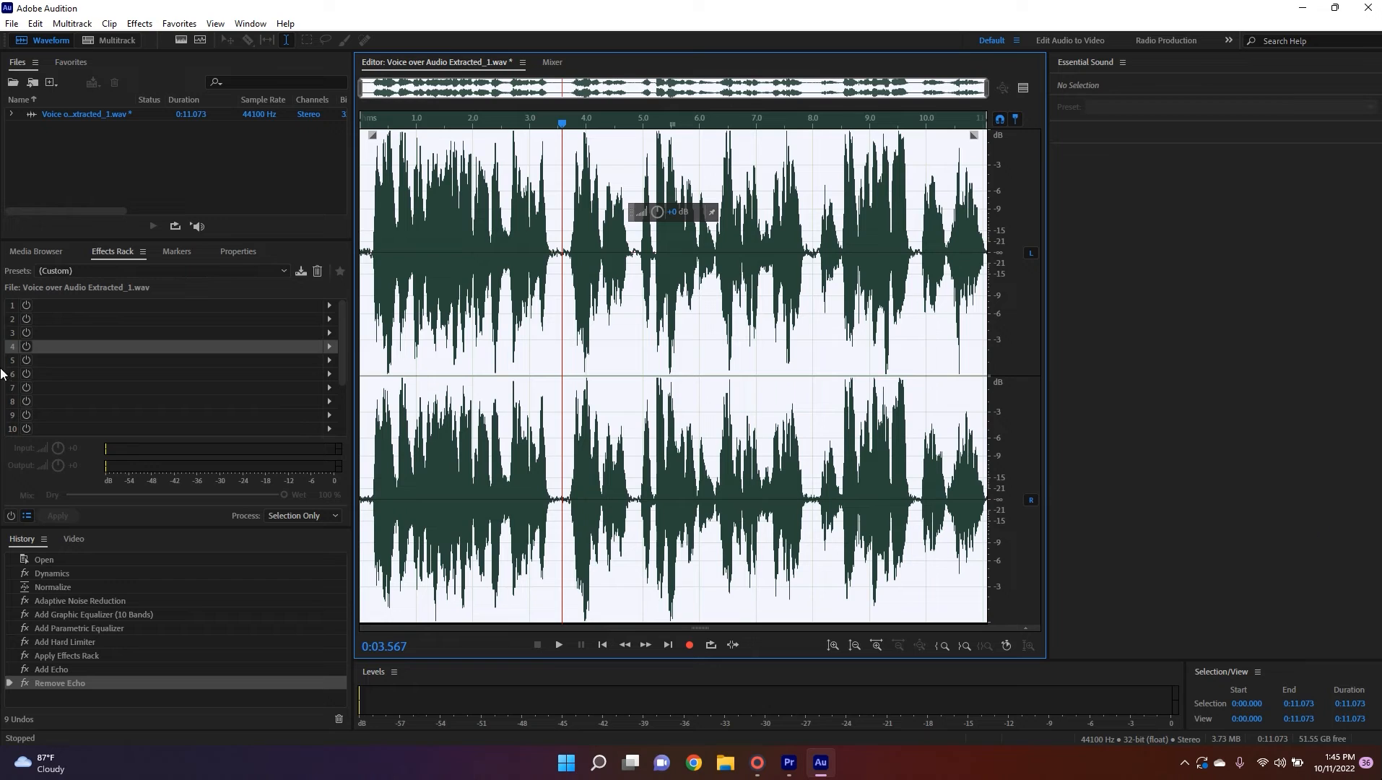
# Add an FFT Filter to rack slot 4 with the Kill The Mic Rumble preset.
pyautogui.click(329, 359)
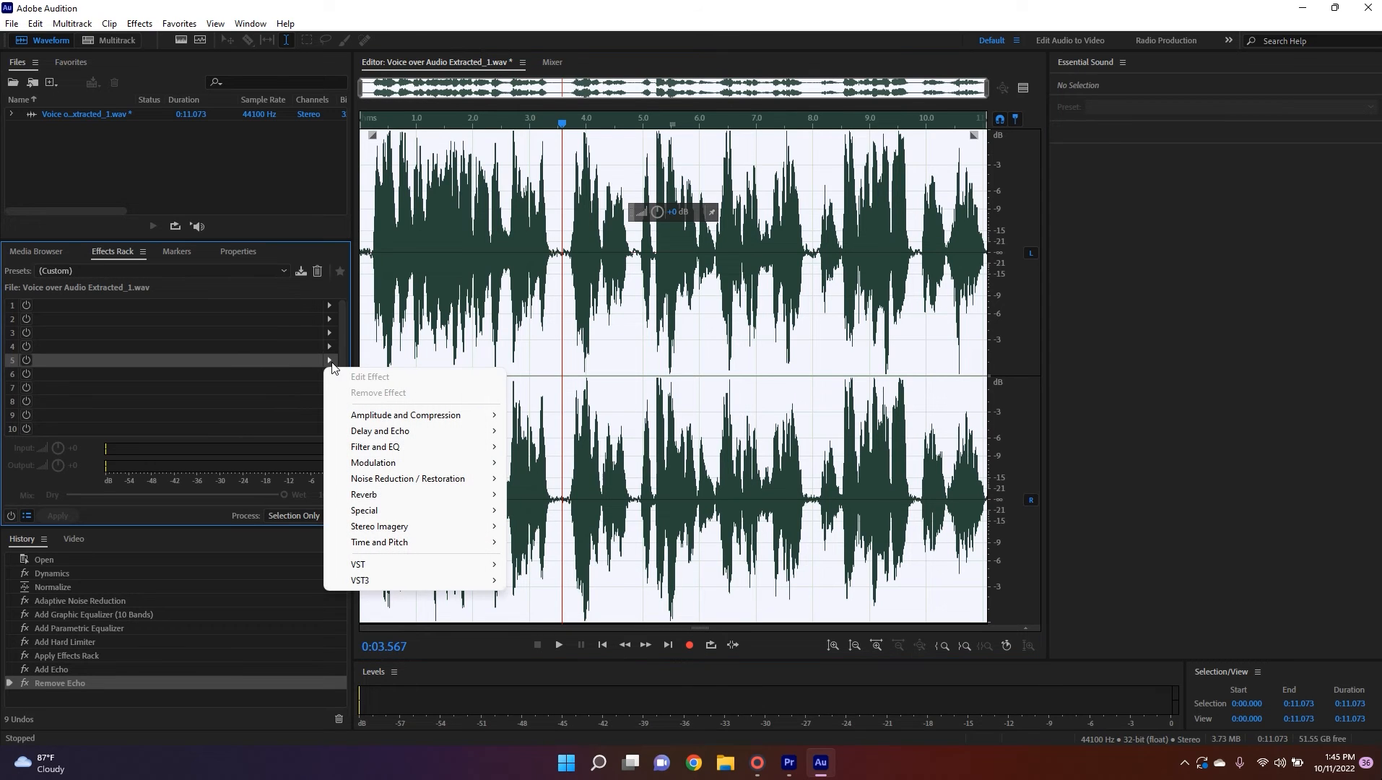
pyautogui.click(329, 347)
pyautogui.click(329, 346)
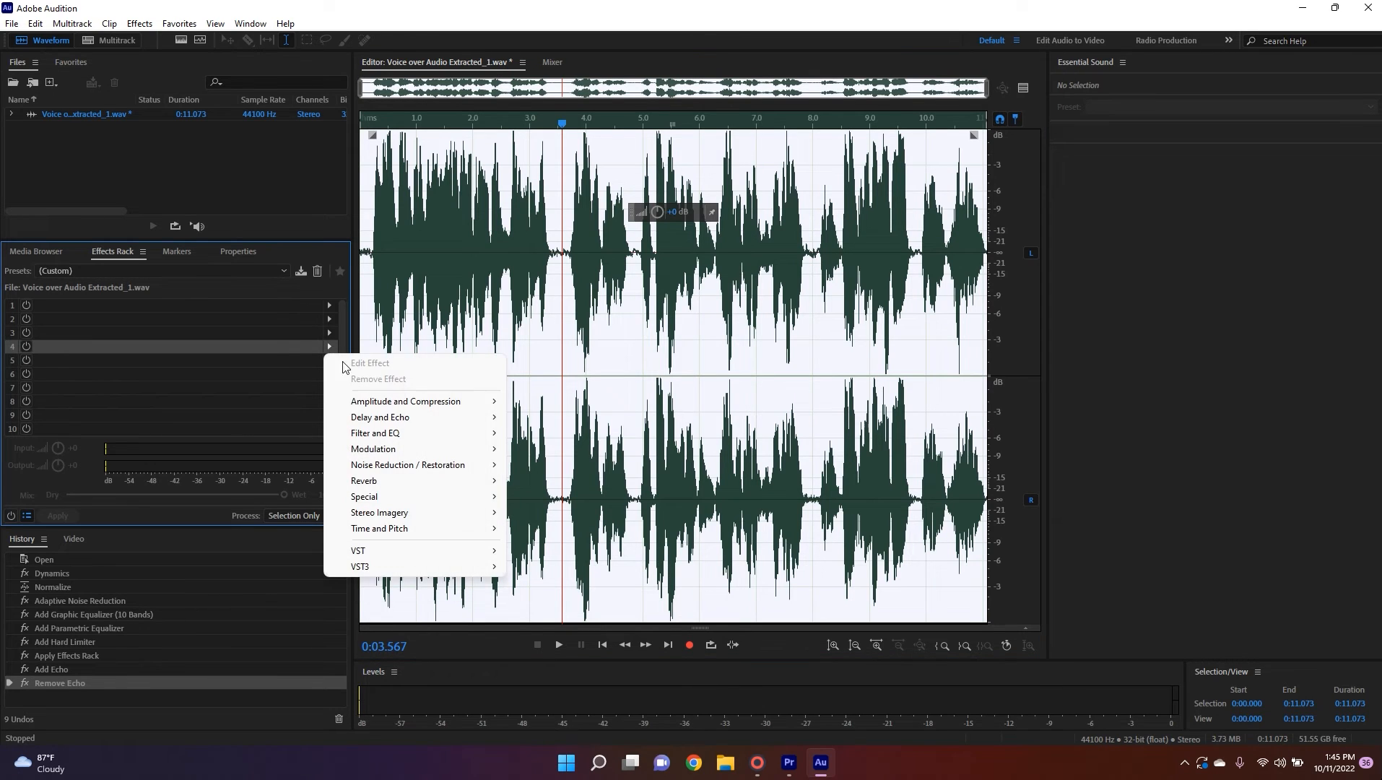
pyautogui.moveTo(378, 408)
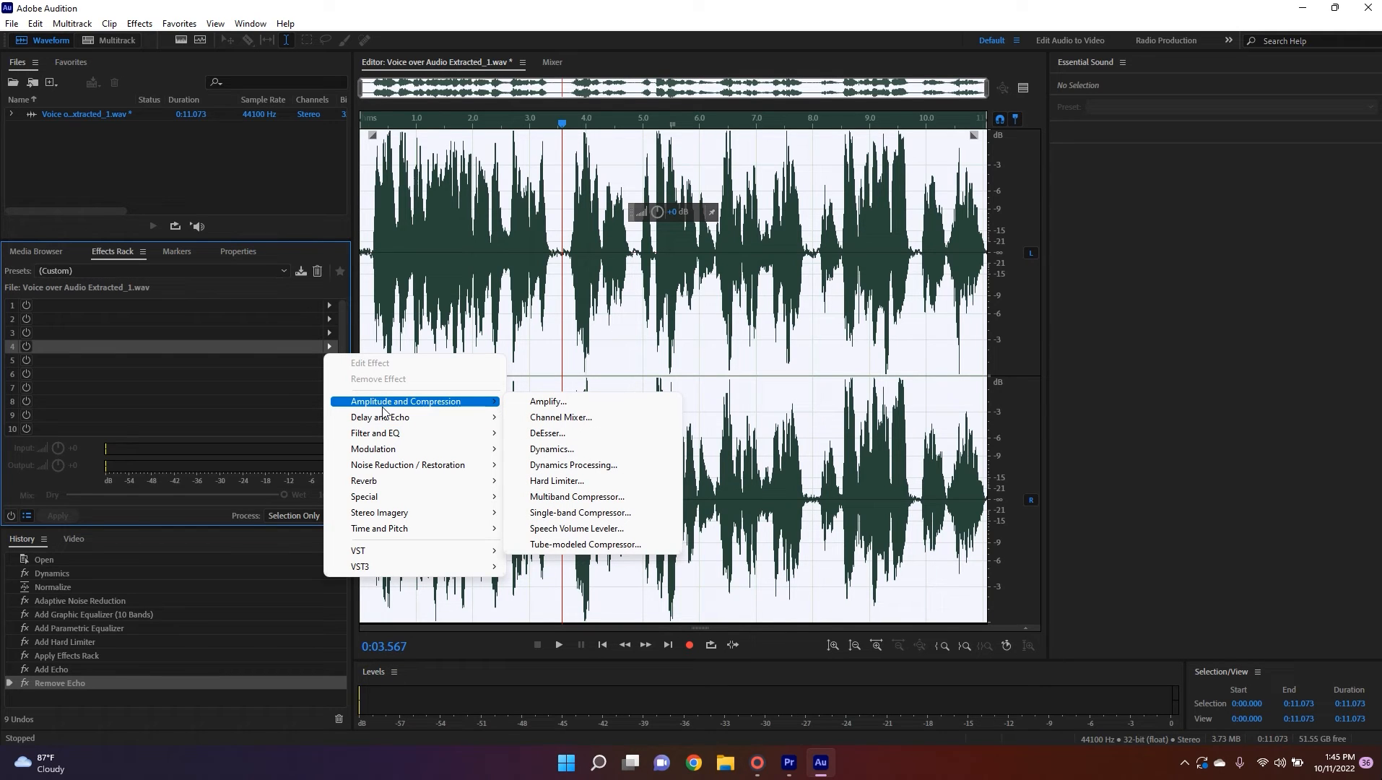
pyautogui.moveTo(406, 434)
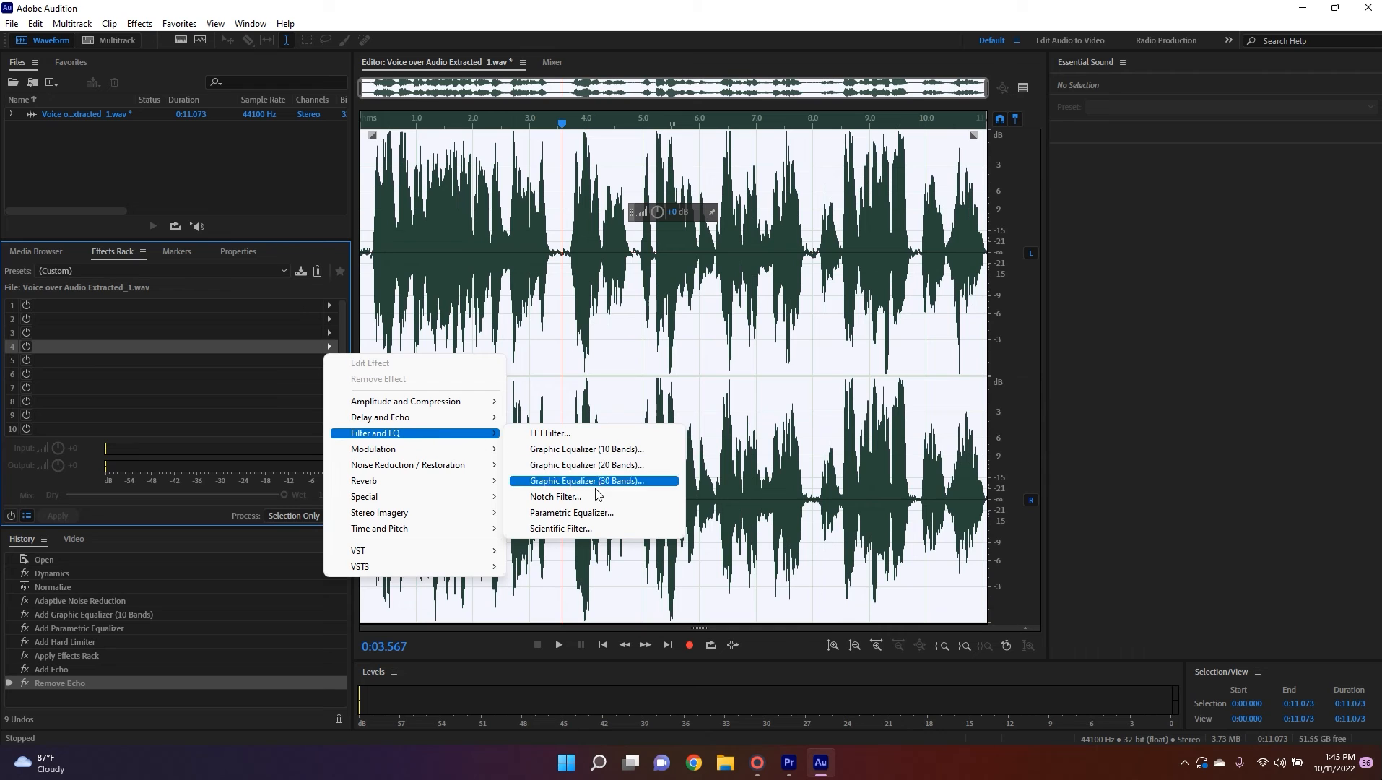
pyautogui.click(563, 435)
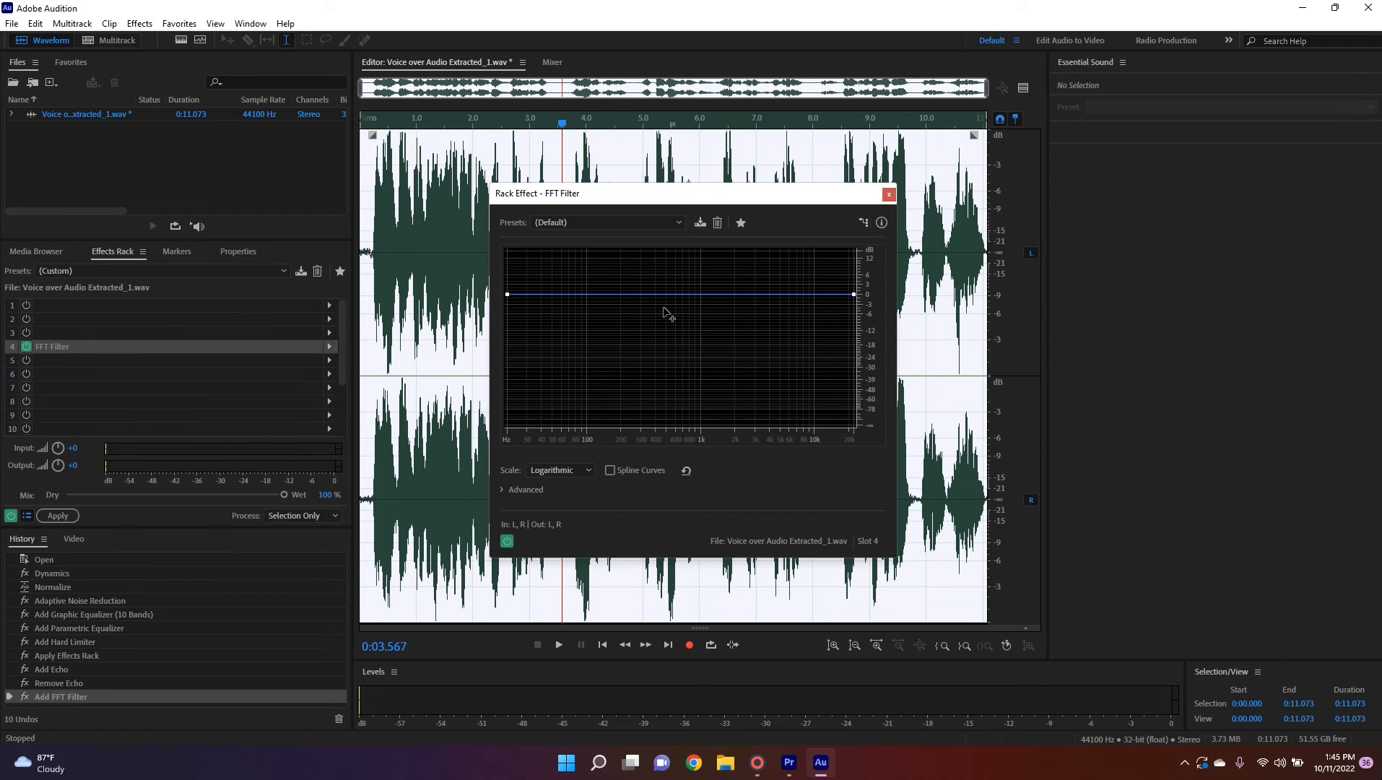
pyautogui.click(637, 222)
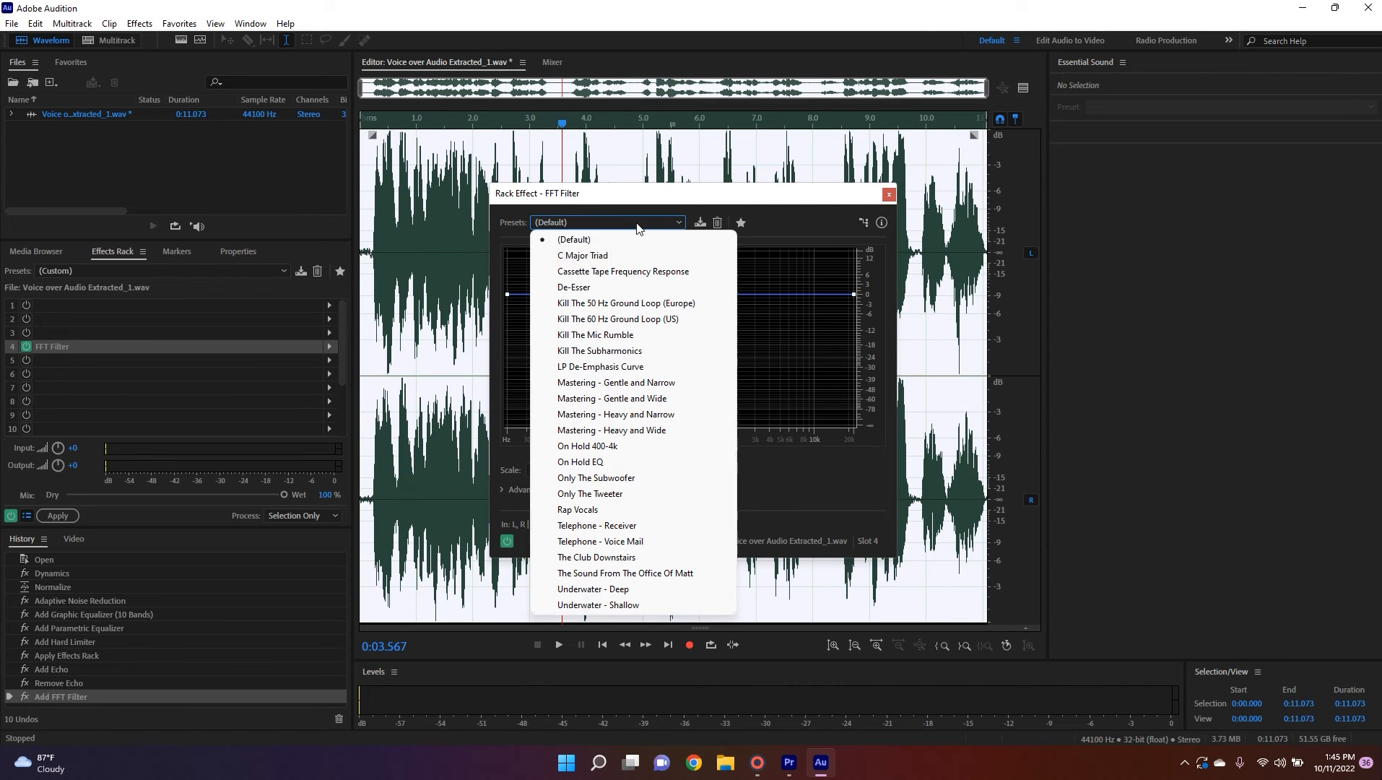
pyautogui.click(627, 337)
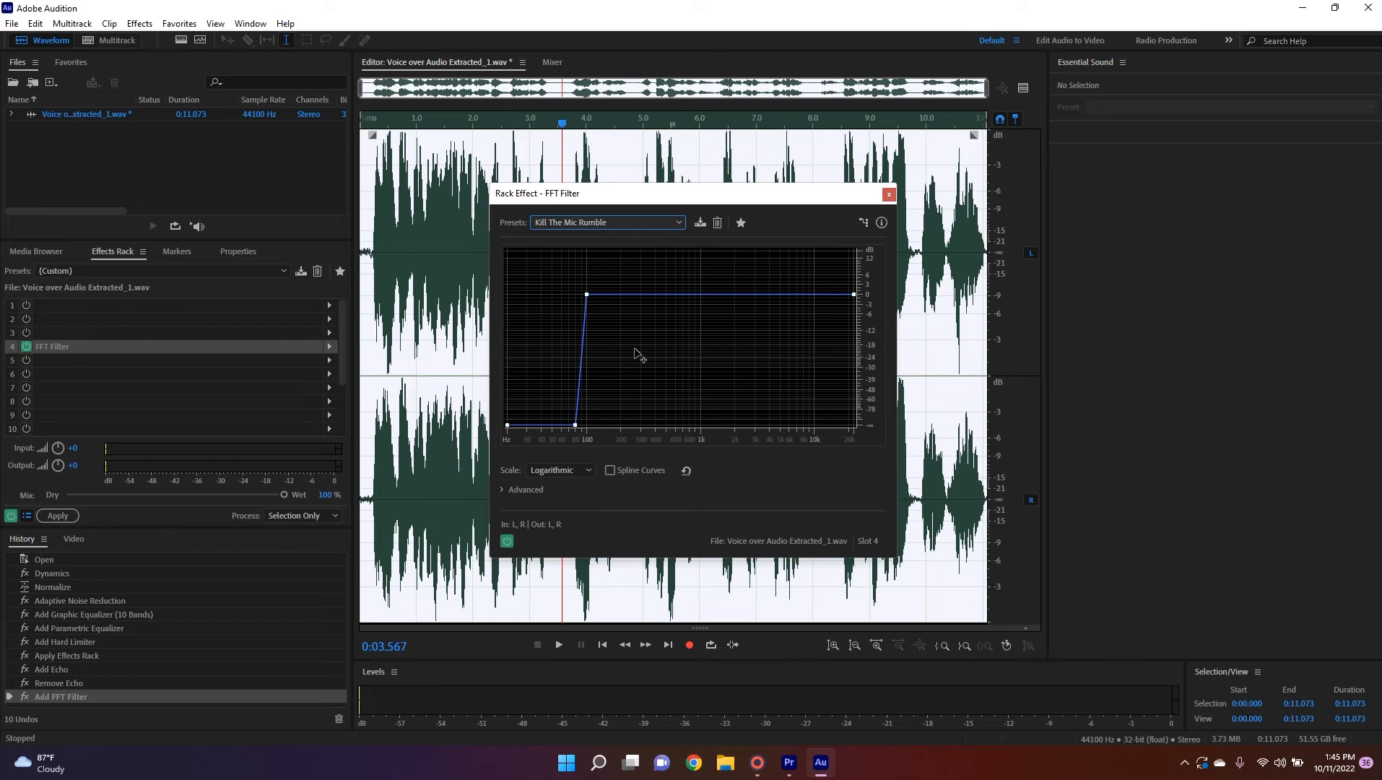
# Play the voice-over from the start and move the FFT Filter's 100 Hz curve point to about 240 Hz and -4 dB.
pyautogui.moveTo(448, 122); pyautogui.dragTo(339, 121)
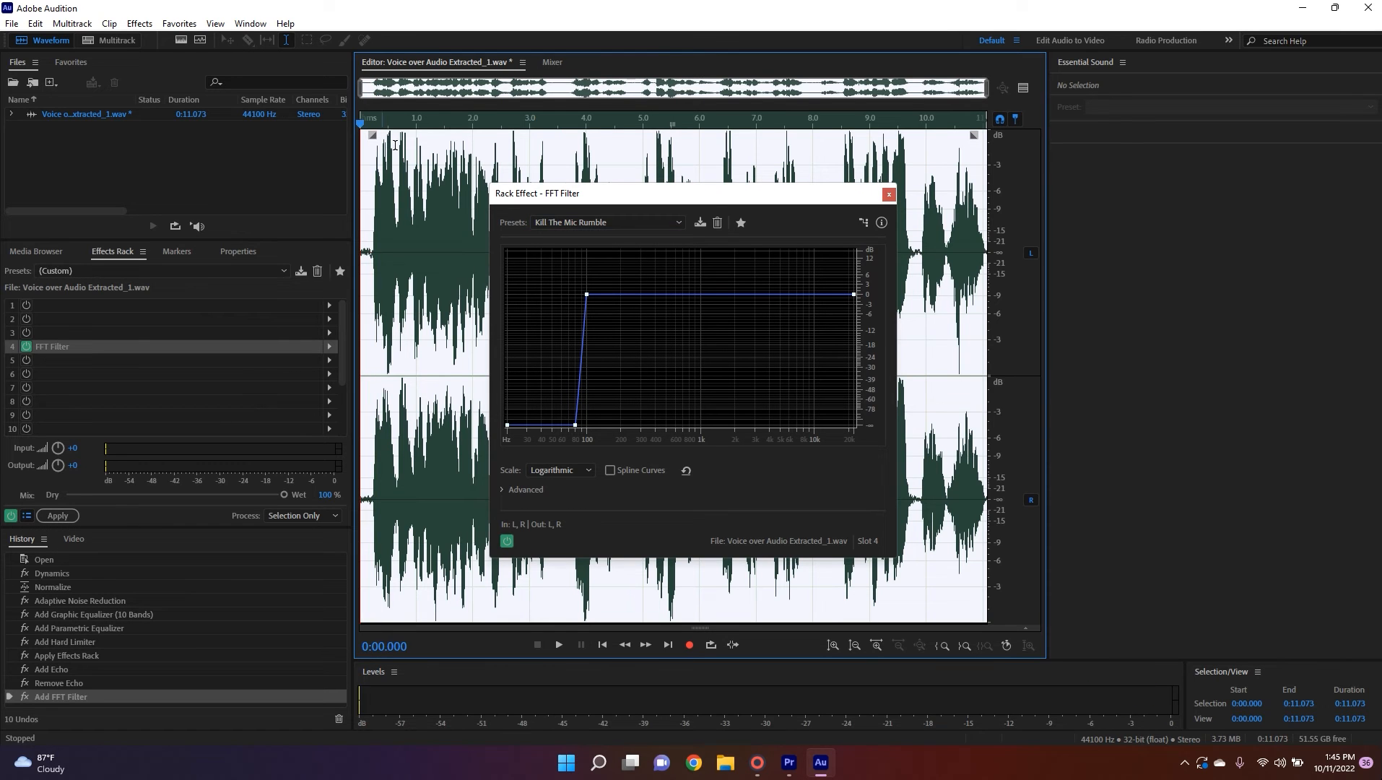
pyautogui.press('space')
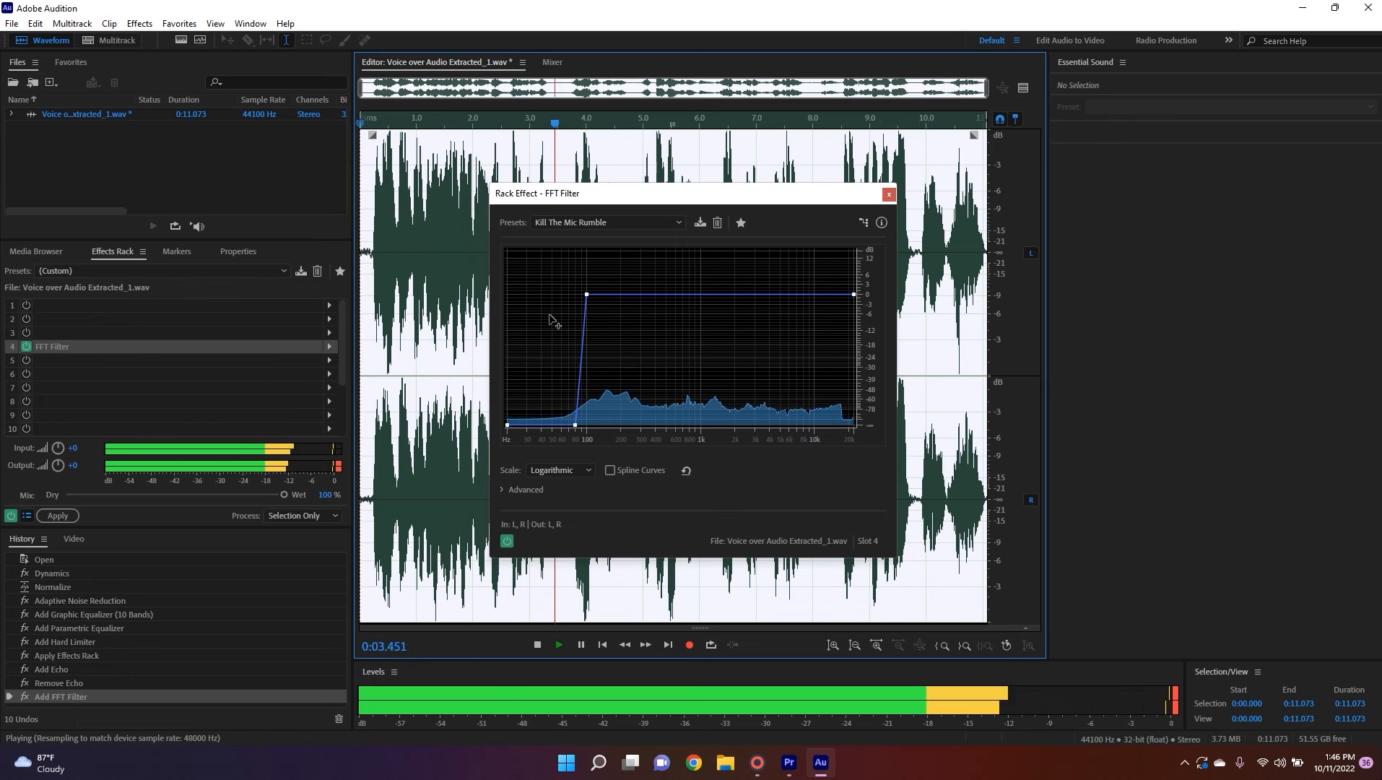
pyautogui.moveTo(587, 295); pyautogui.dragTo(631, 308)
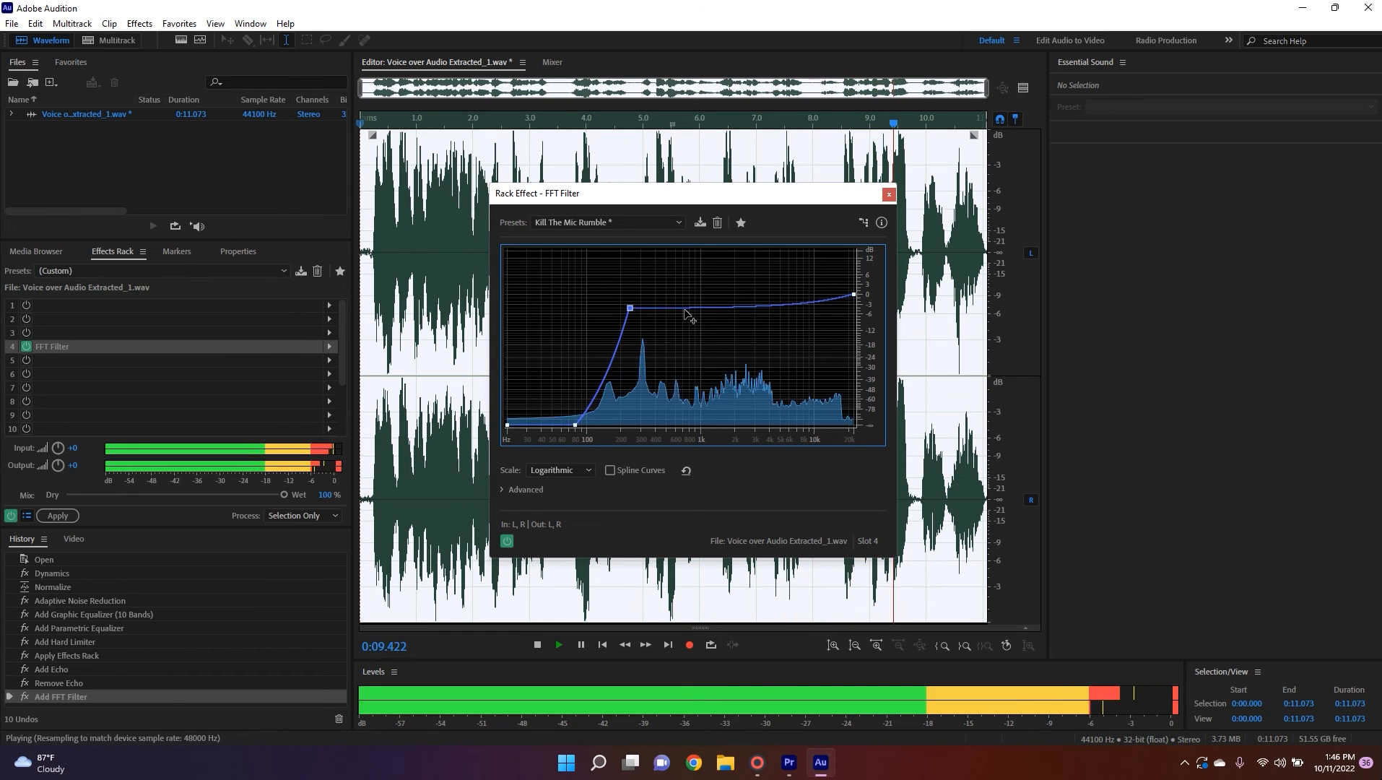
pyautogui.press('space')
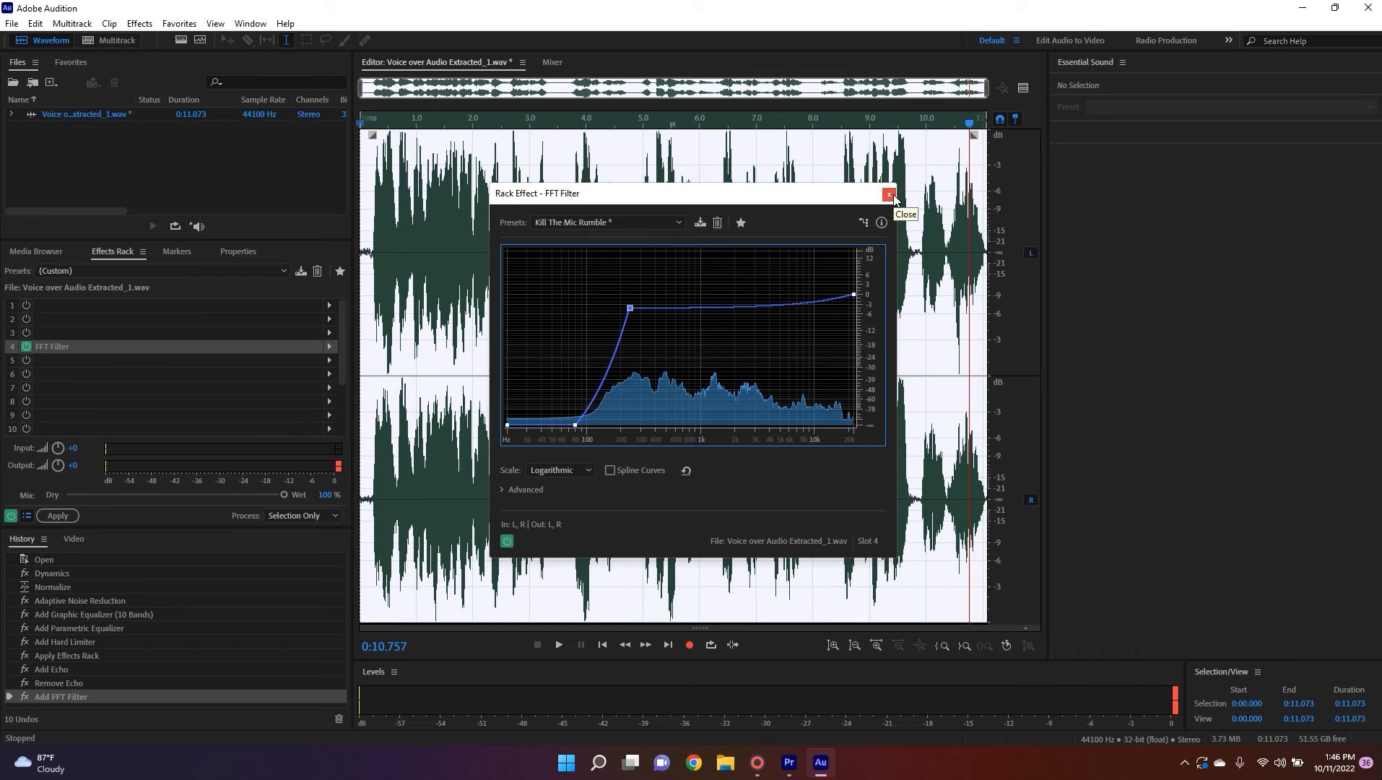
pyautogui.click(889, 195)
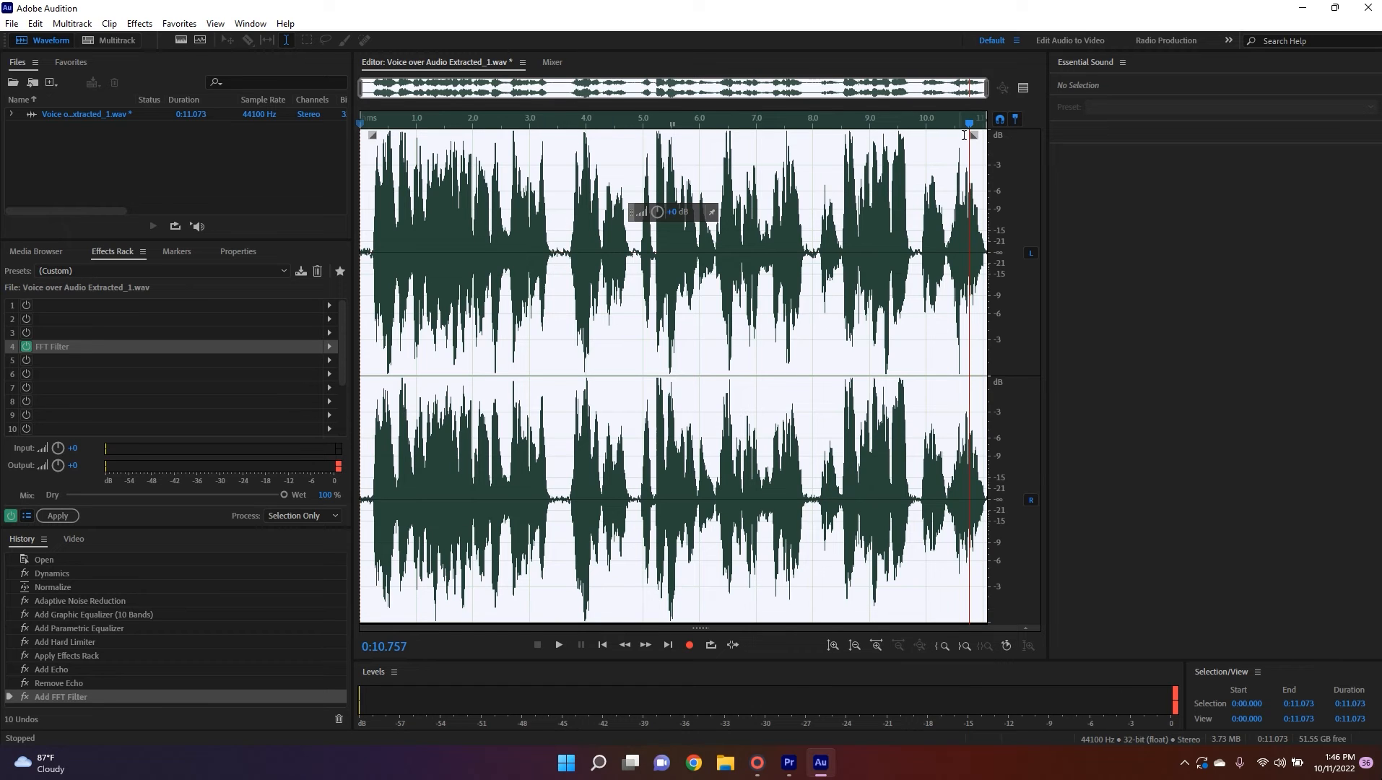
# Return the playhead to the start and apply Adaptive Noise Reduction with its default preset to the voice-over.
pyautogui.moveTo(969, 124); pyautogui.dragTo(331, 170)
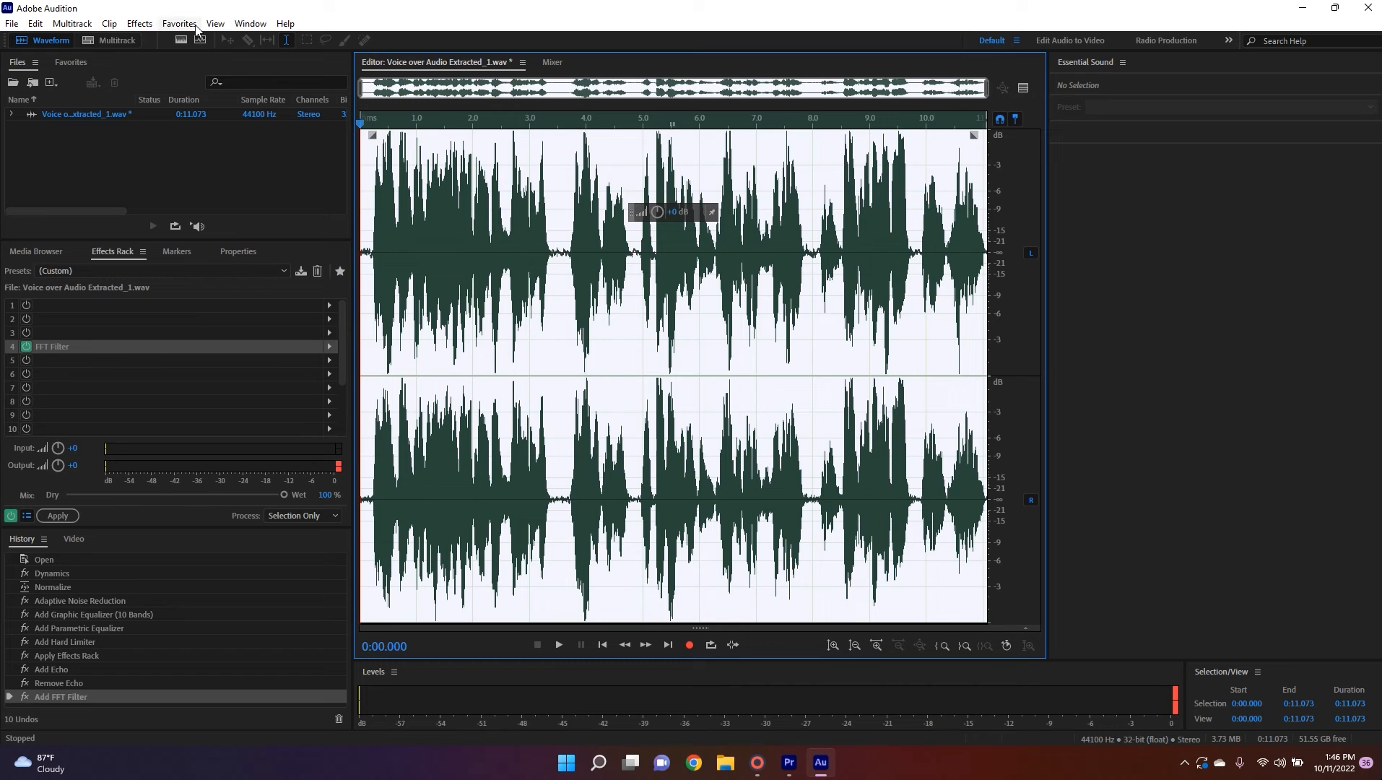
pyautogui.click(152, 26)
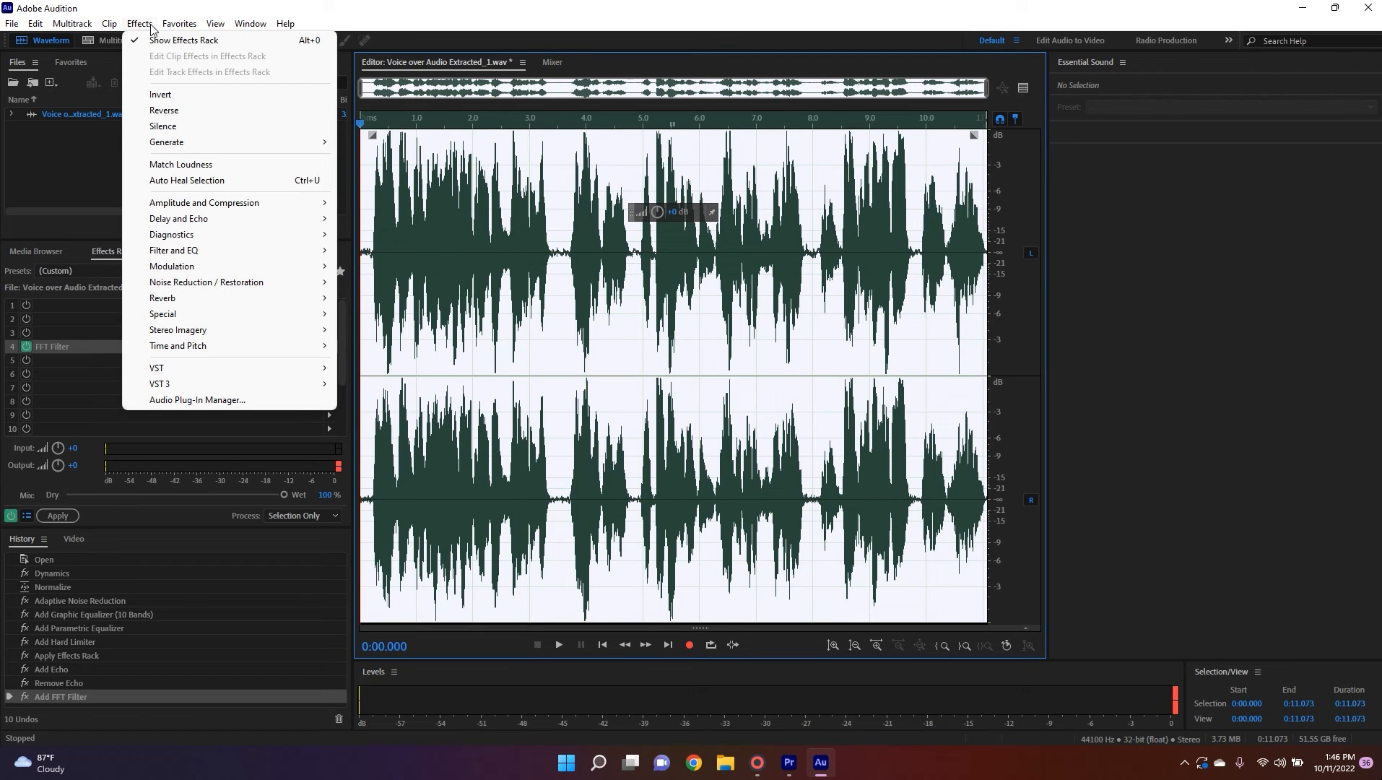
pyautogui.moveTo(258, 290)
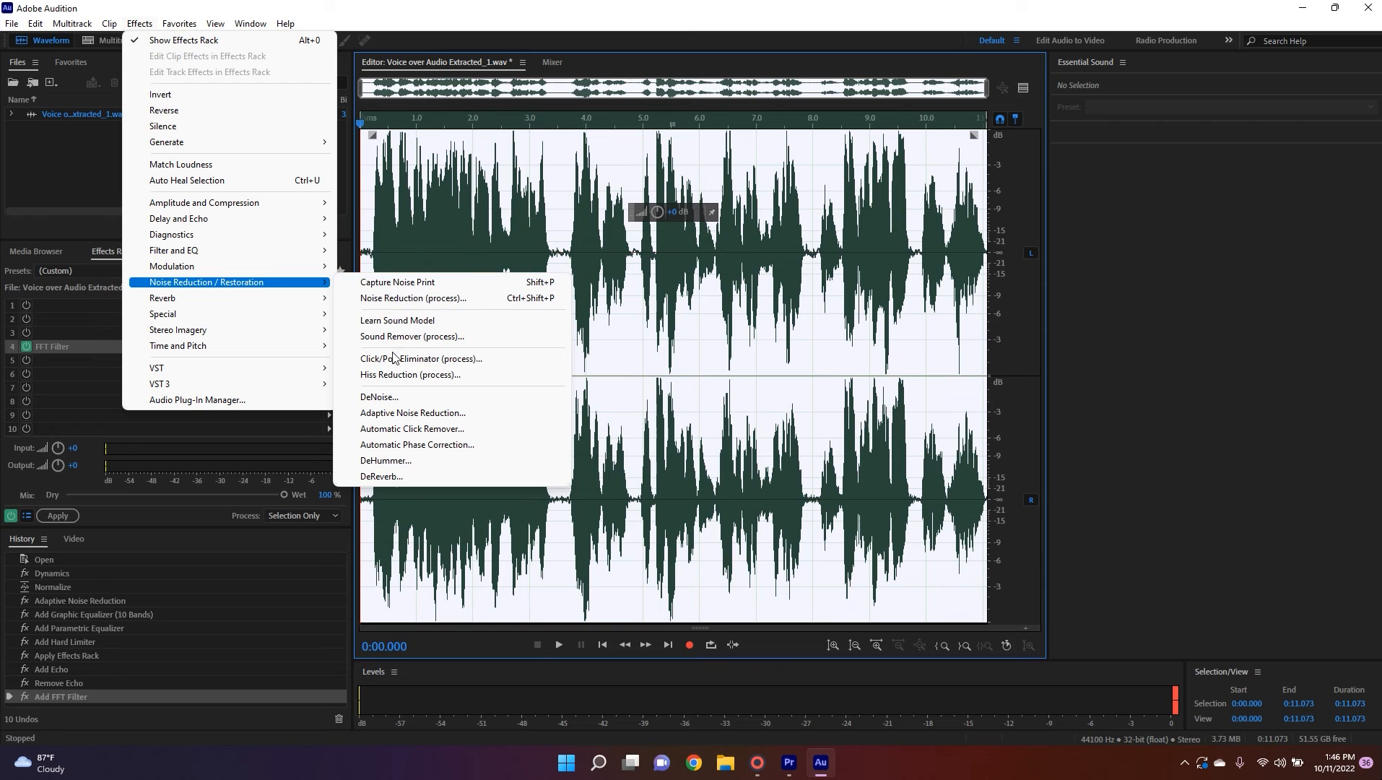
pyautogui.click(423, 415)
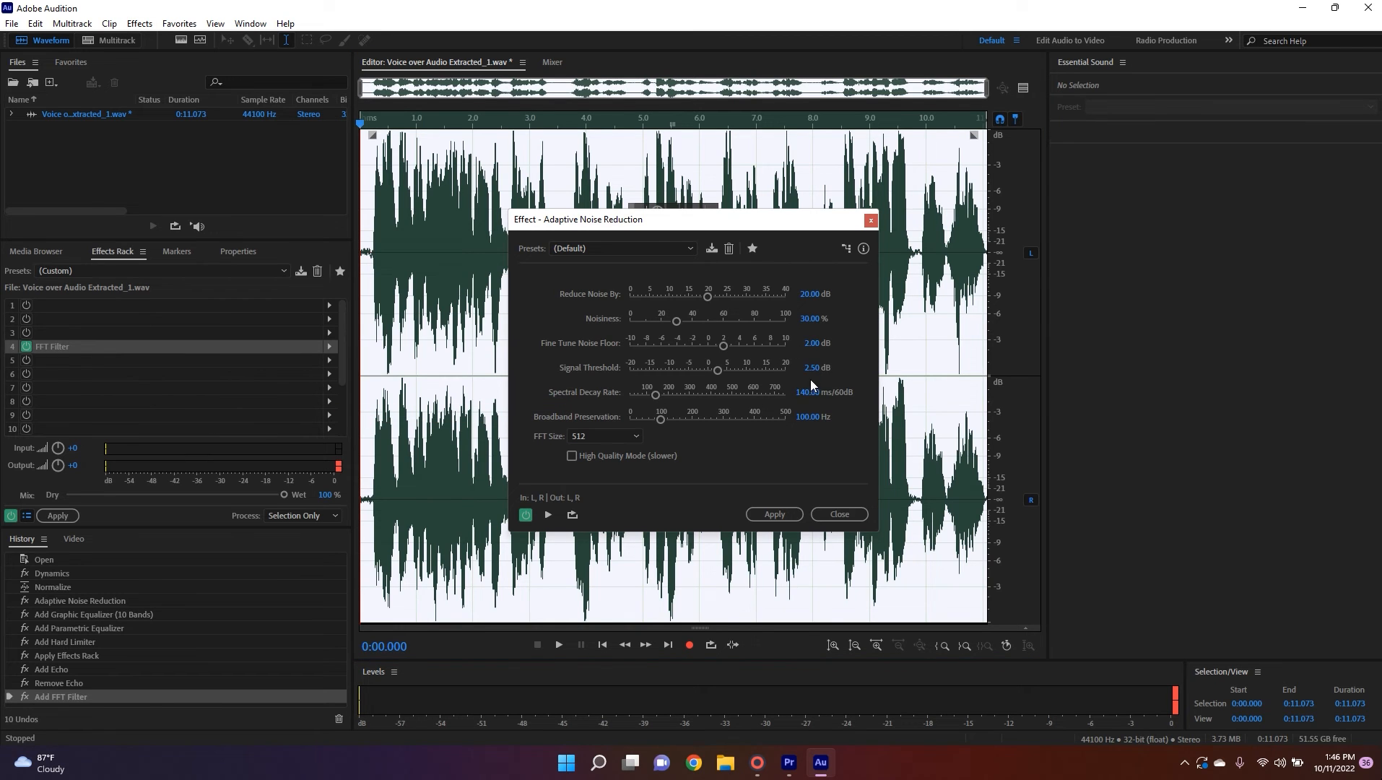
pyautogui.click(785, 517)
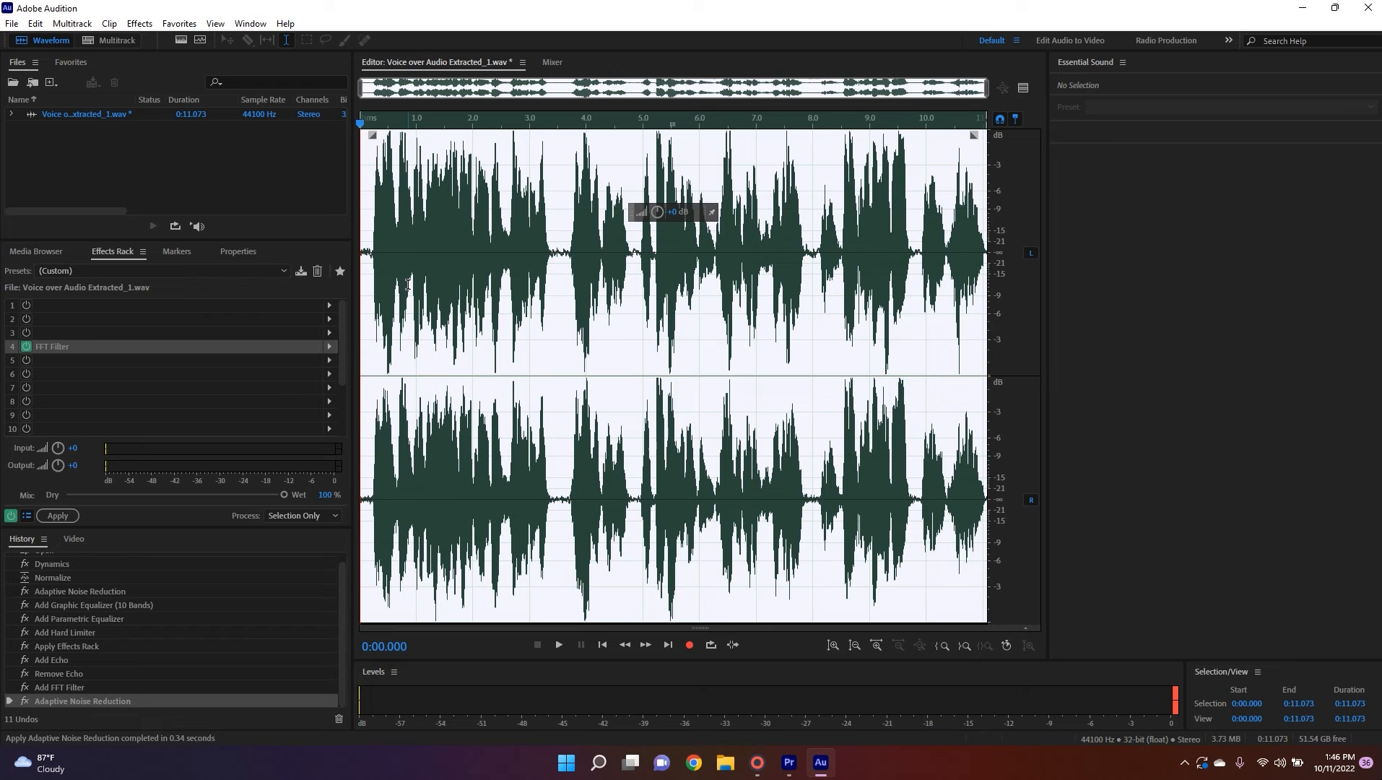
# Play the noise-reduced voice-over to about 7.9 seconds and save the file without applying the rack's FFT Filter.
pyautogui.press('space')
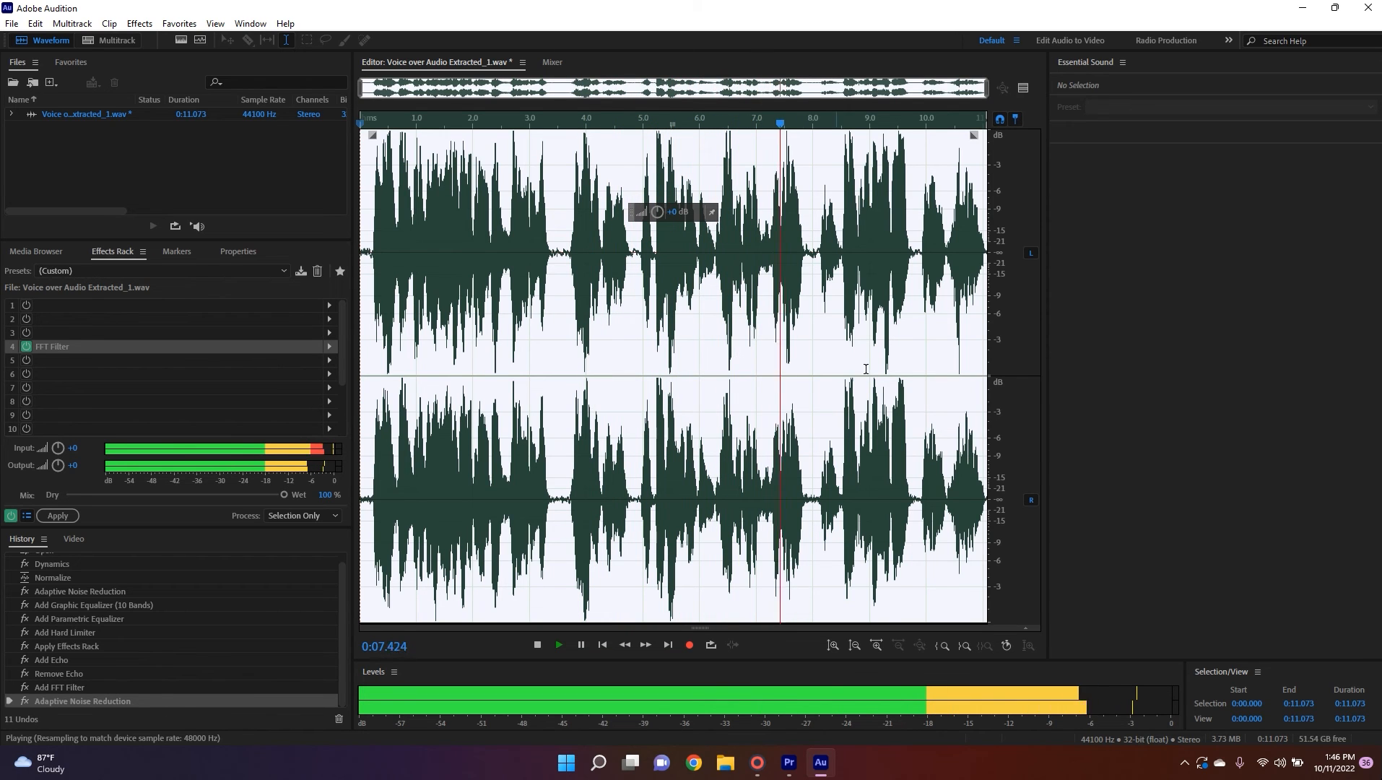
pyautogui.press('space')
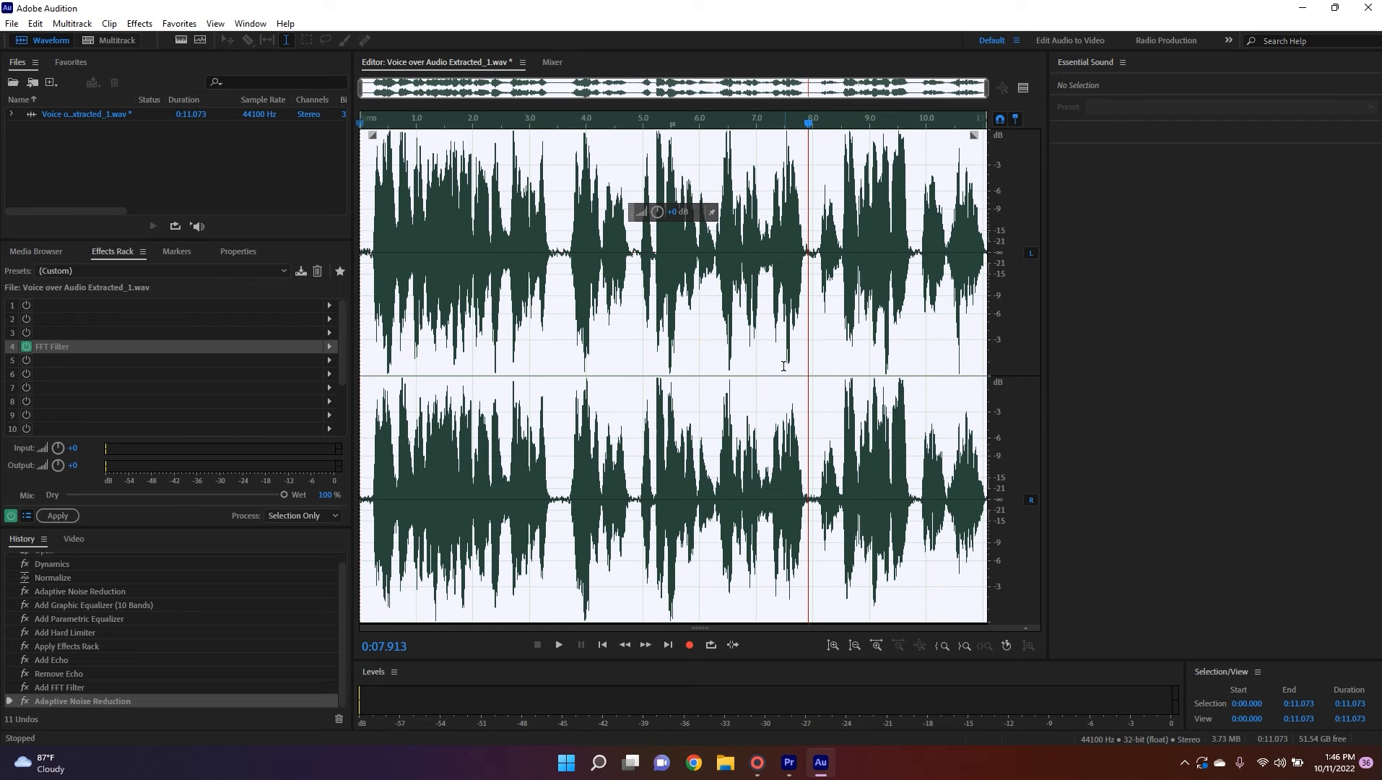
pyautogui.hotkey('ctrl', 's')
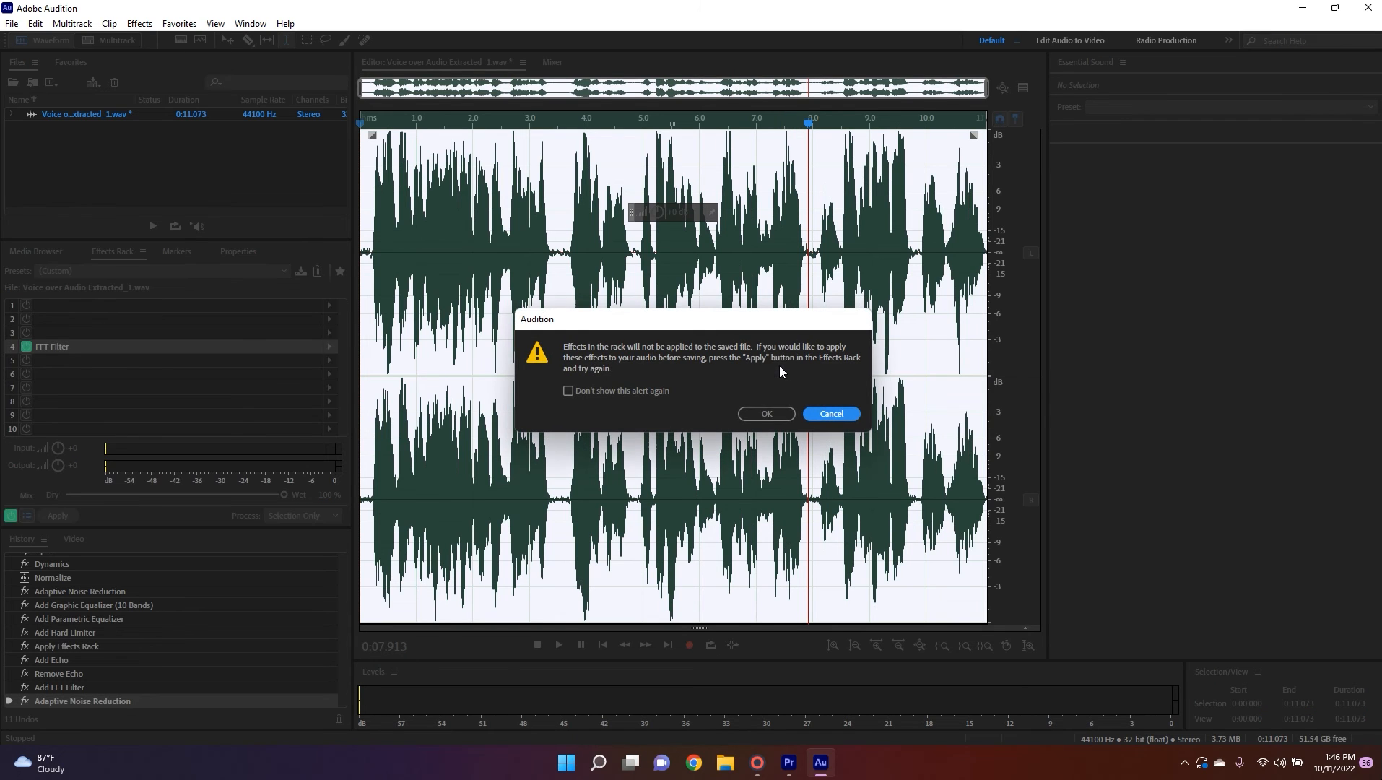
pyautogui.click(767, 413)
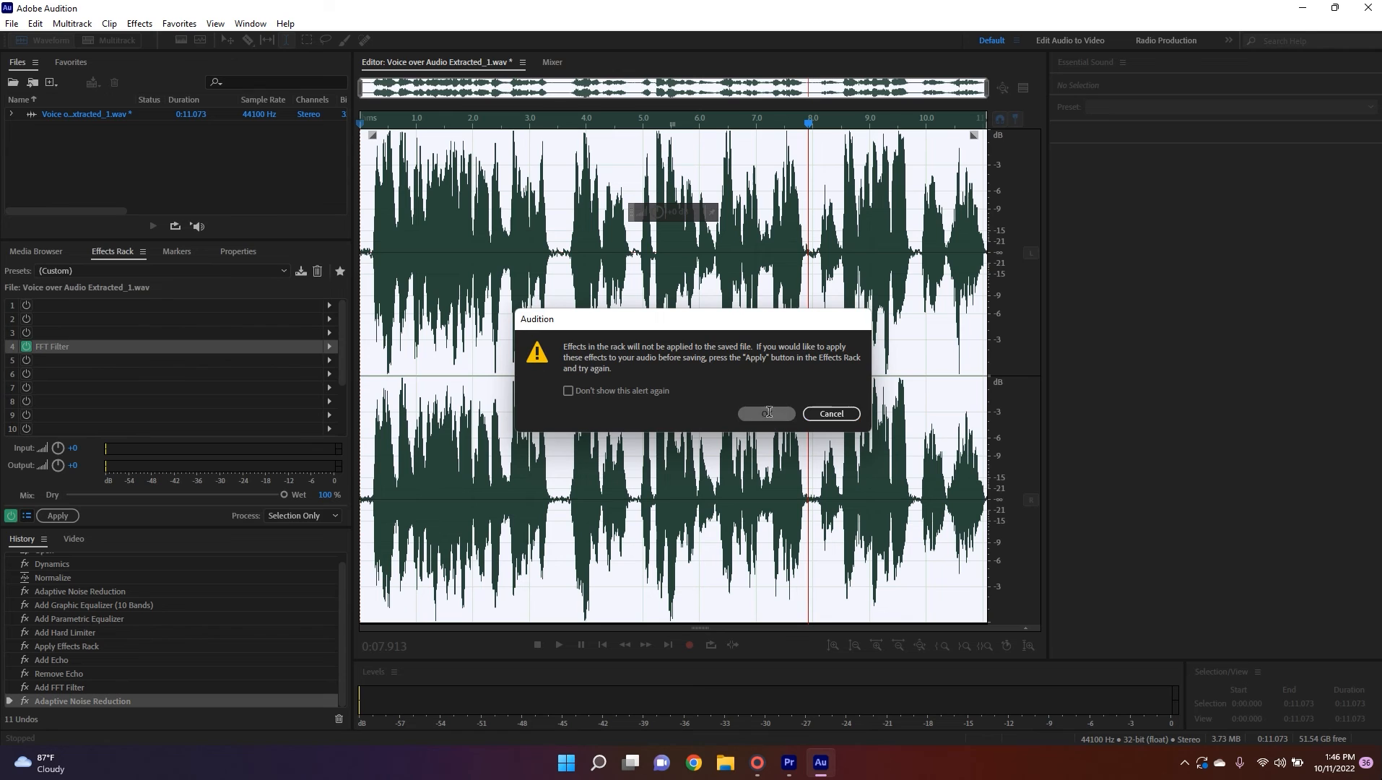
# Close Audition, saving the changes to Voice over Audio Extracted_1.wav without the rack effects.
pyautogui.click(1369, 8)
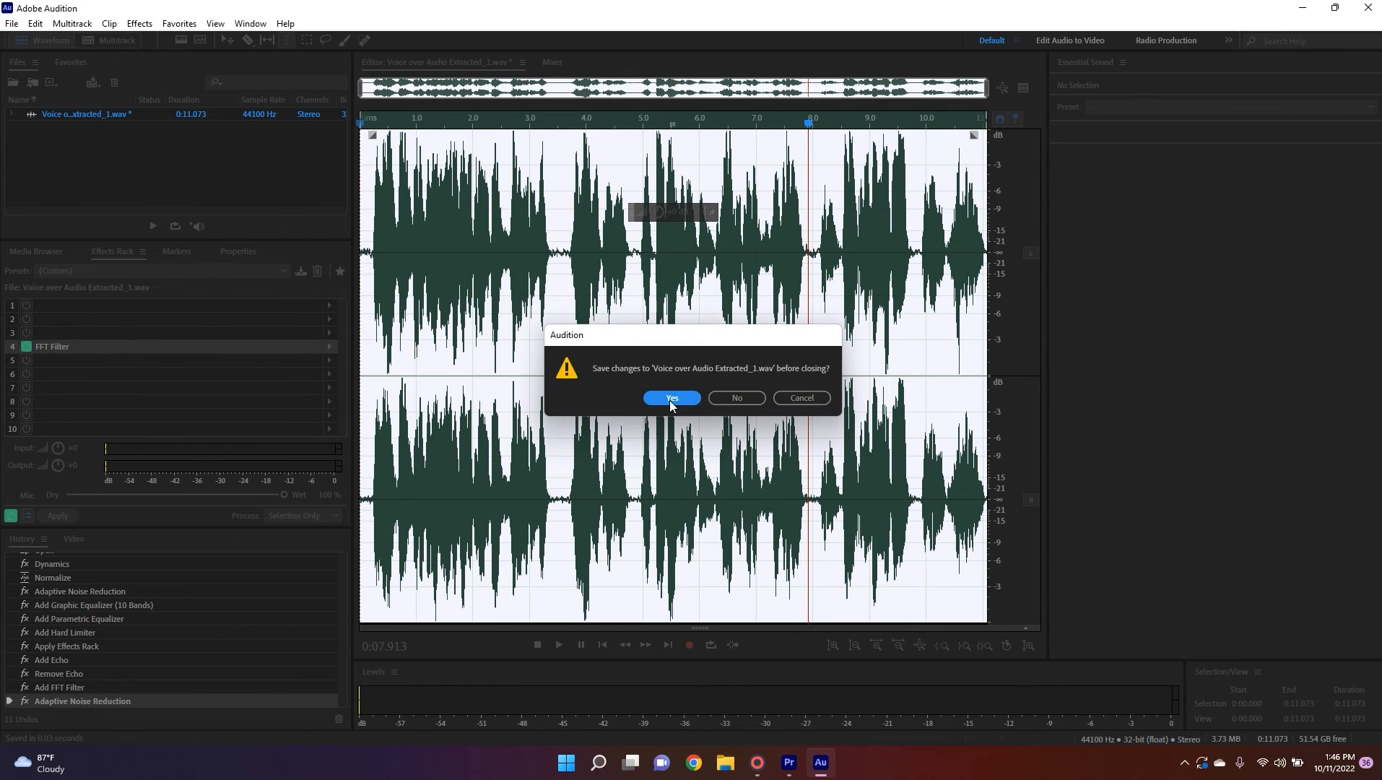
pyautogui.click(672, 398)
pyautogui.click(780, 416)
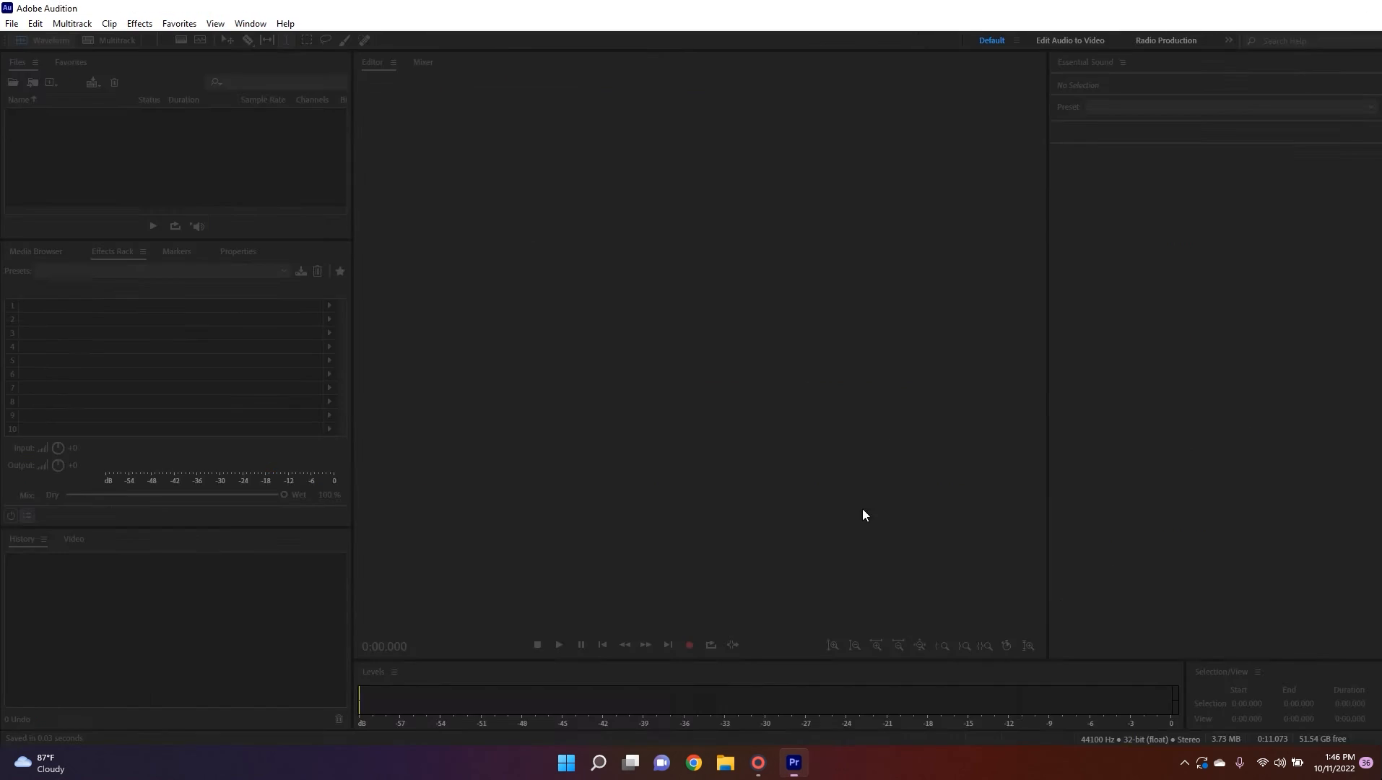
# Switch to Premiere Pro, enlarge audio track A1 and play the enhanced voice-over from the start of the sequence.
pyautogui.click(464, 578)
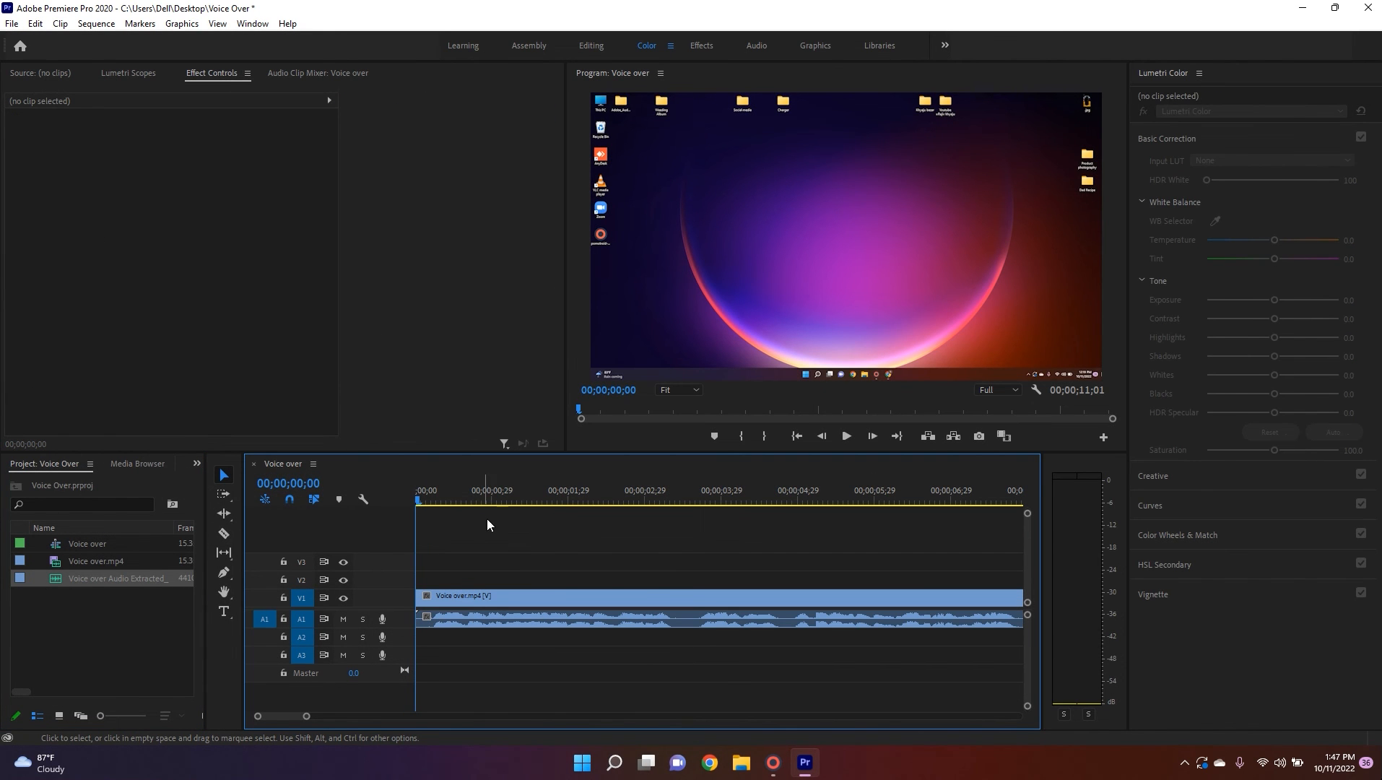
pyautogui.press('-')
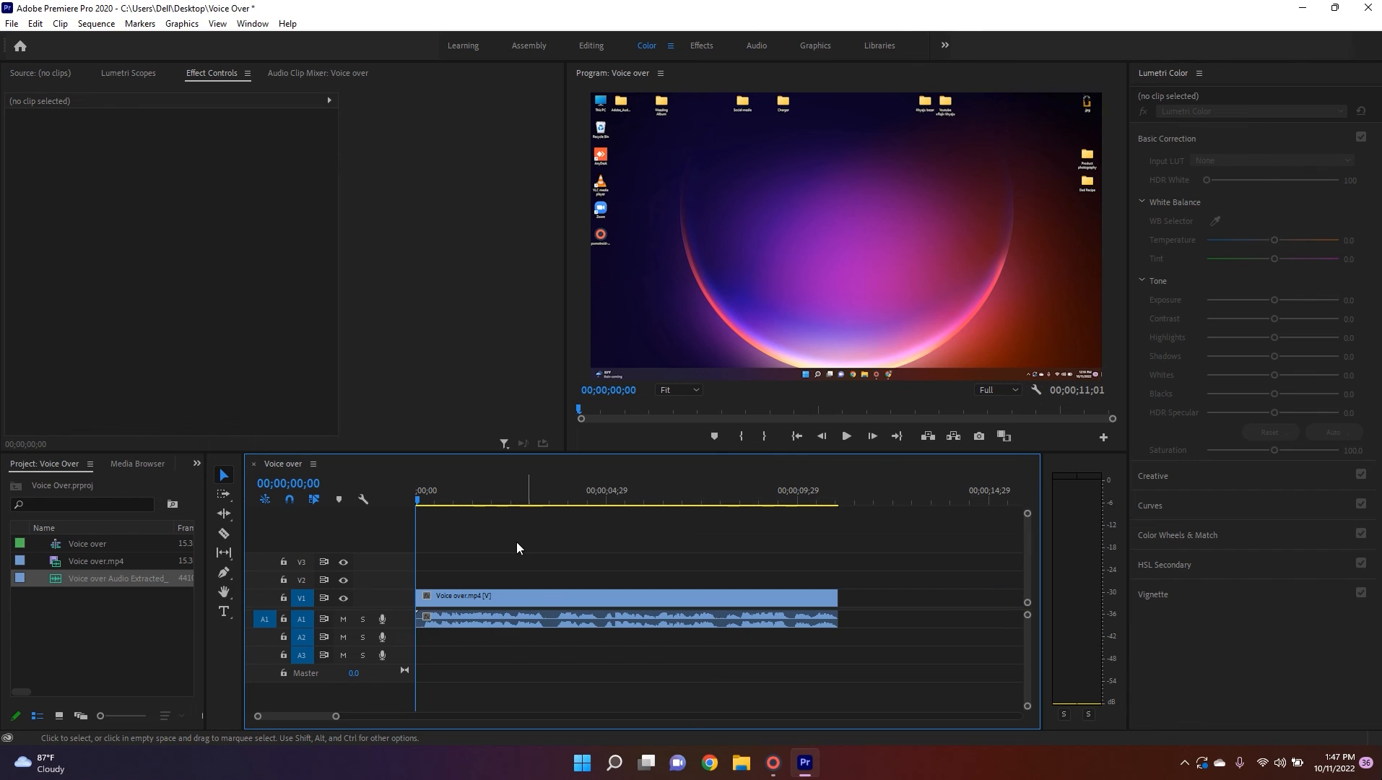
pyautogui.doubleClick(393, 618)
pyautogui.press('space')
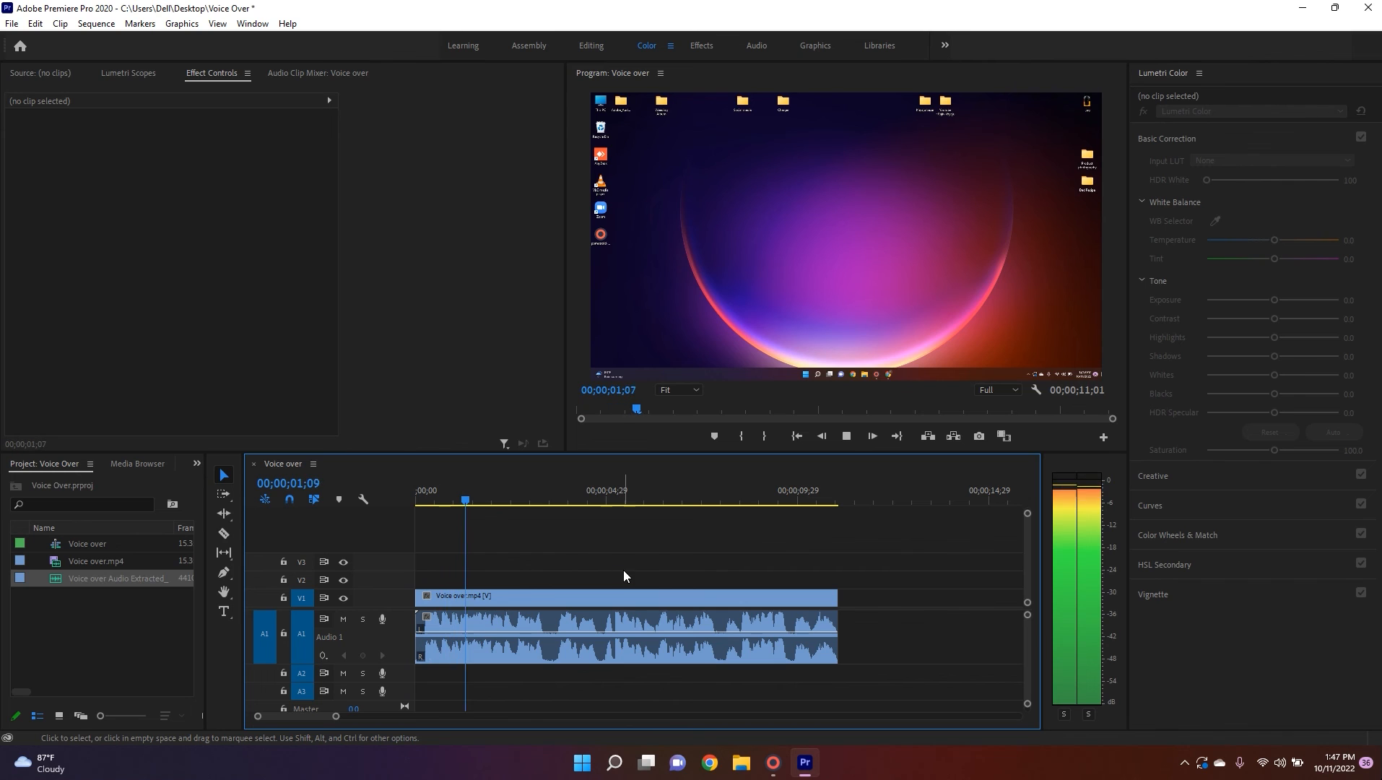
# Return the playhead to the start, undo the replacement with the extracted audio and play the original voice-over for comparison.
pyautogui.click(491, 485)
pyautogui.press('Home')
pyautogui.click(443, 542)
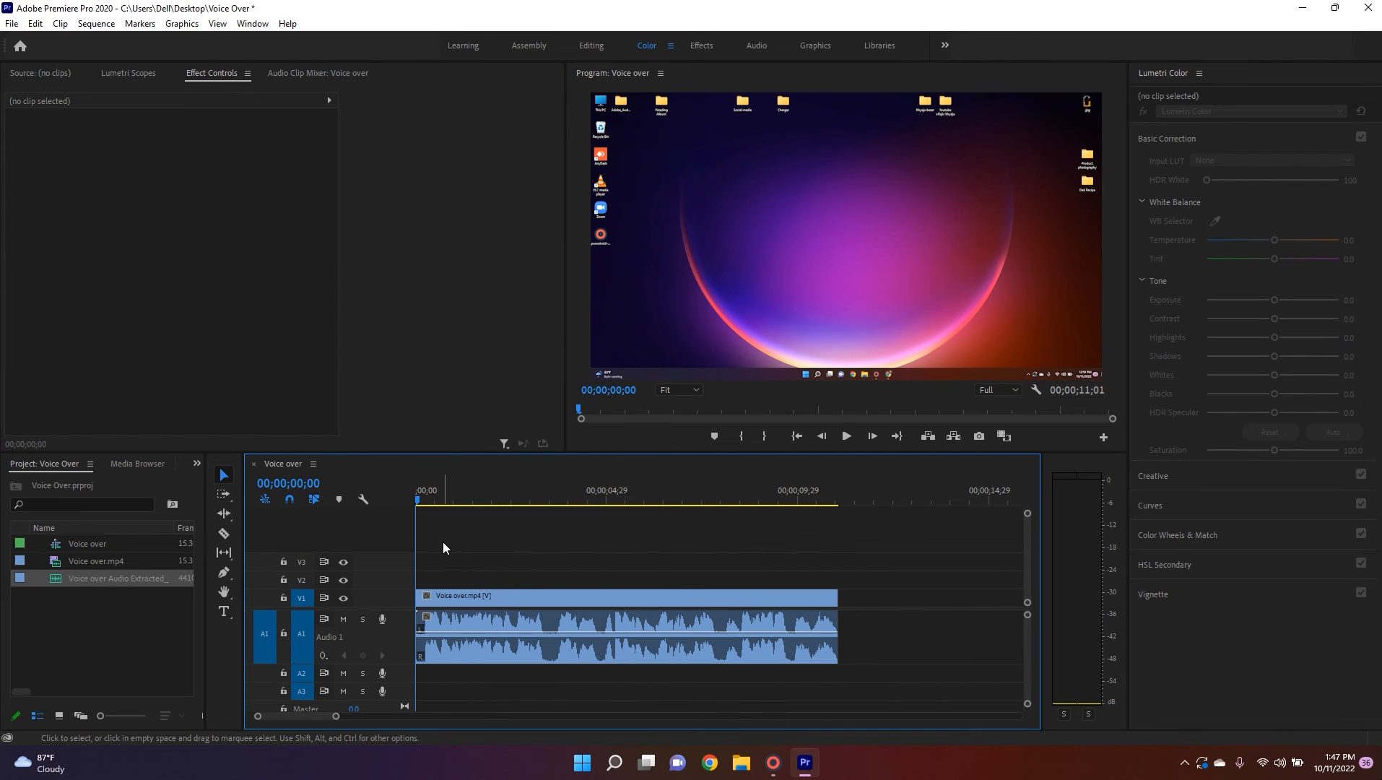
pyautogui.hotkey('ctrl', 'z')
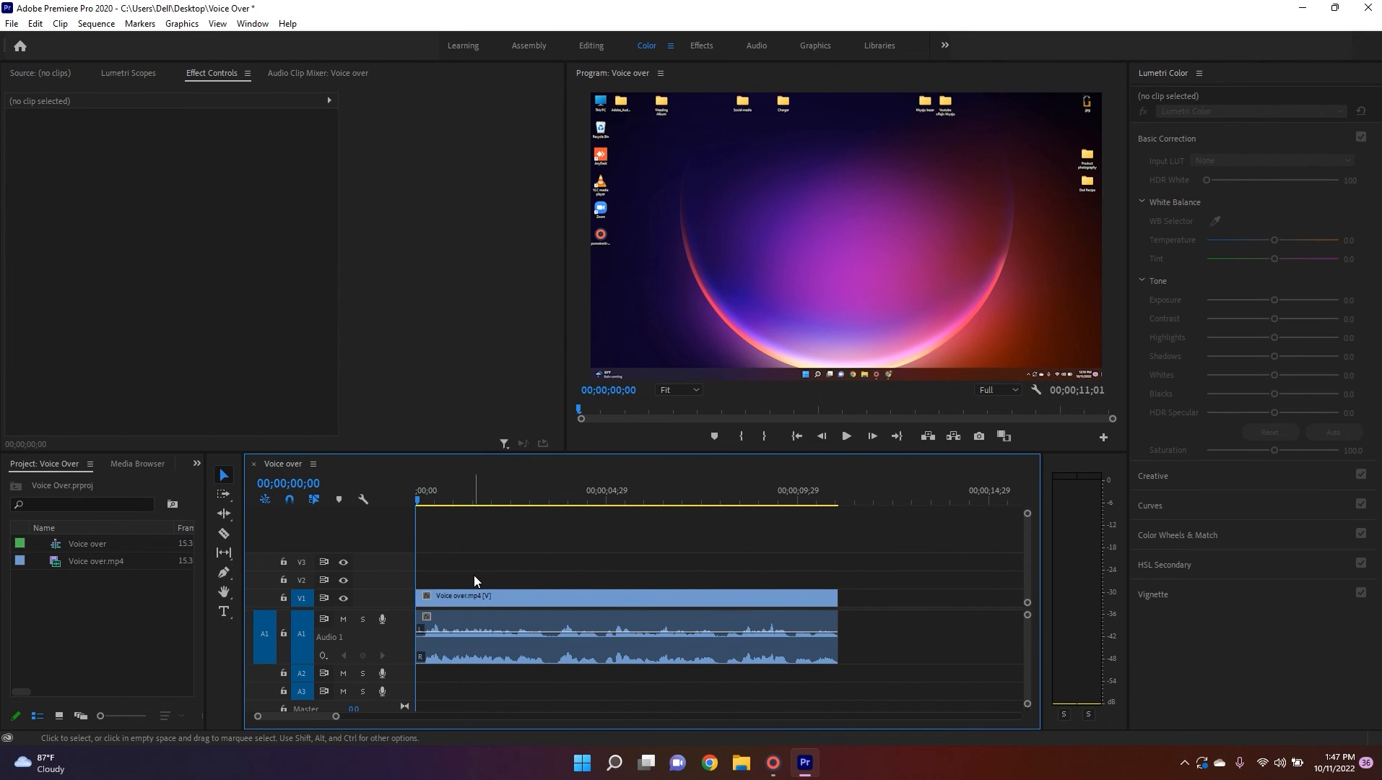
pyautogui.press('space')
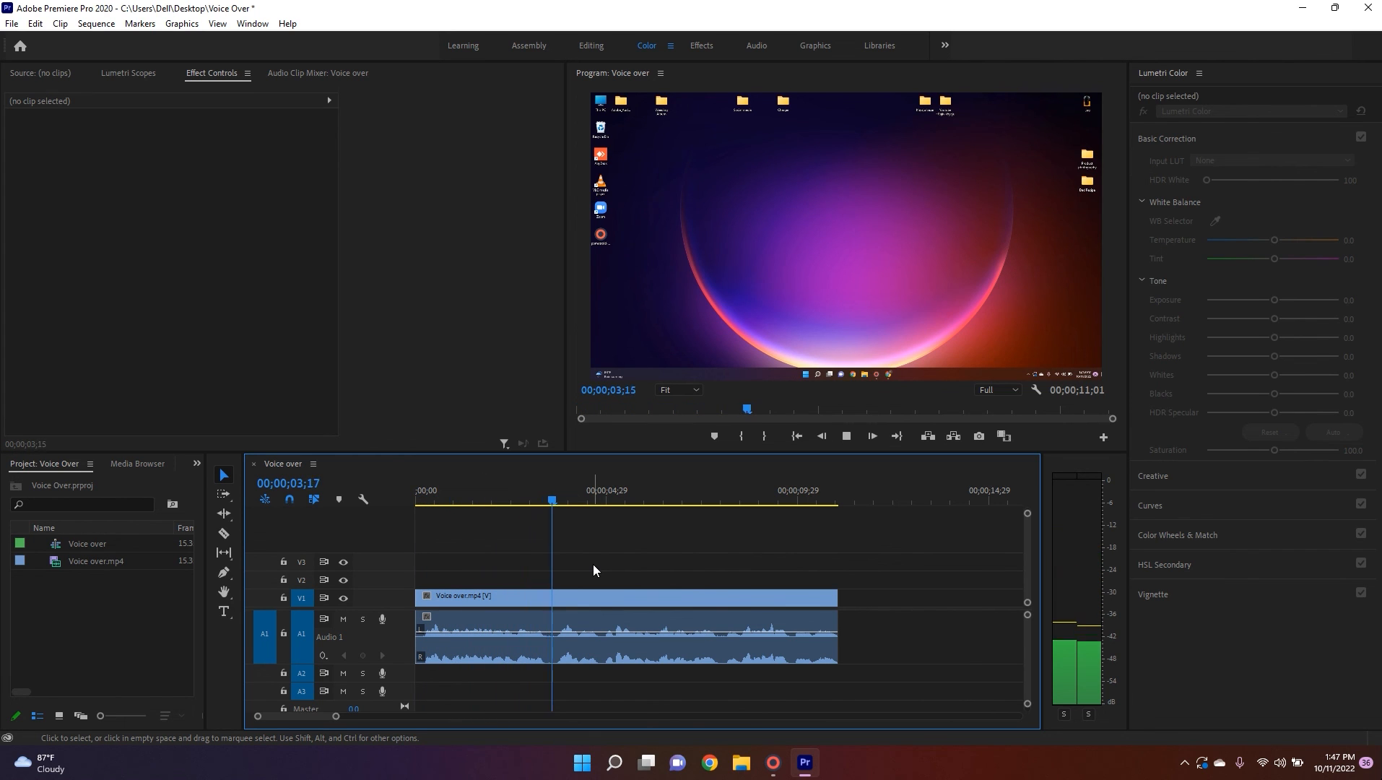
pyautogui.press('space')
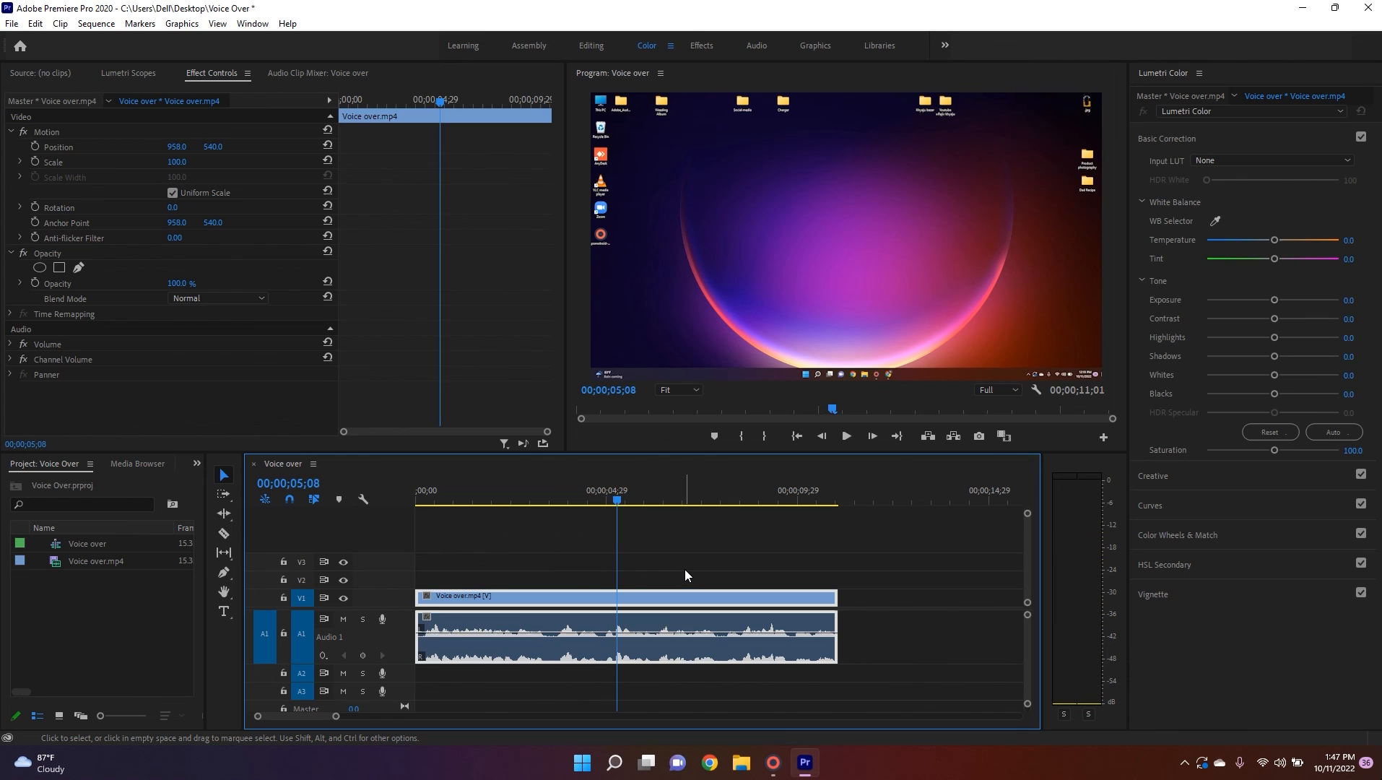
# Restore the extracted, enhanced audio on track A1 and play it from the start of the sequence.
pyautogui.moveTo(614, 502); pyautogui.dragTo(395, 534)
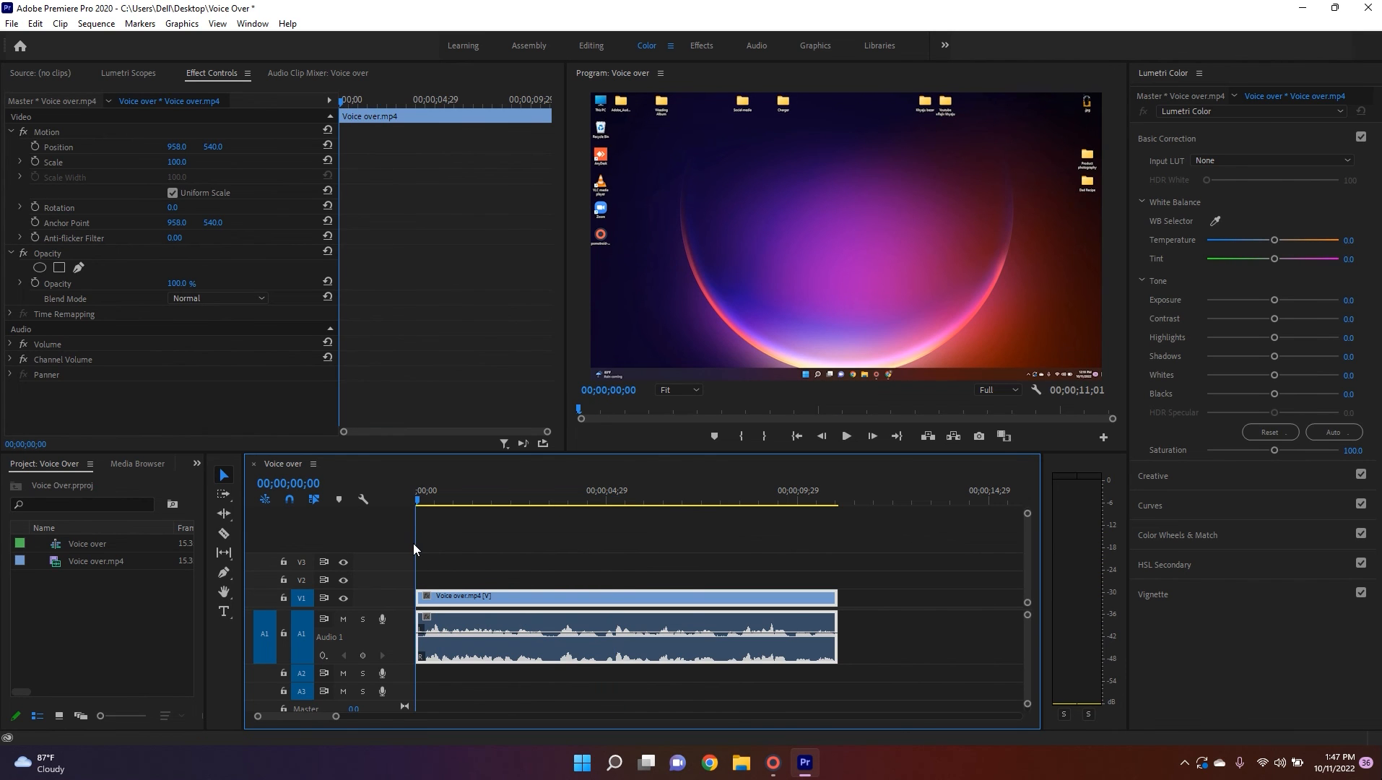
pyautogui.press('space')
pyautogui.click(528, 551)
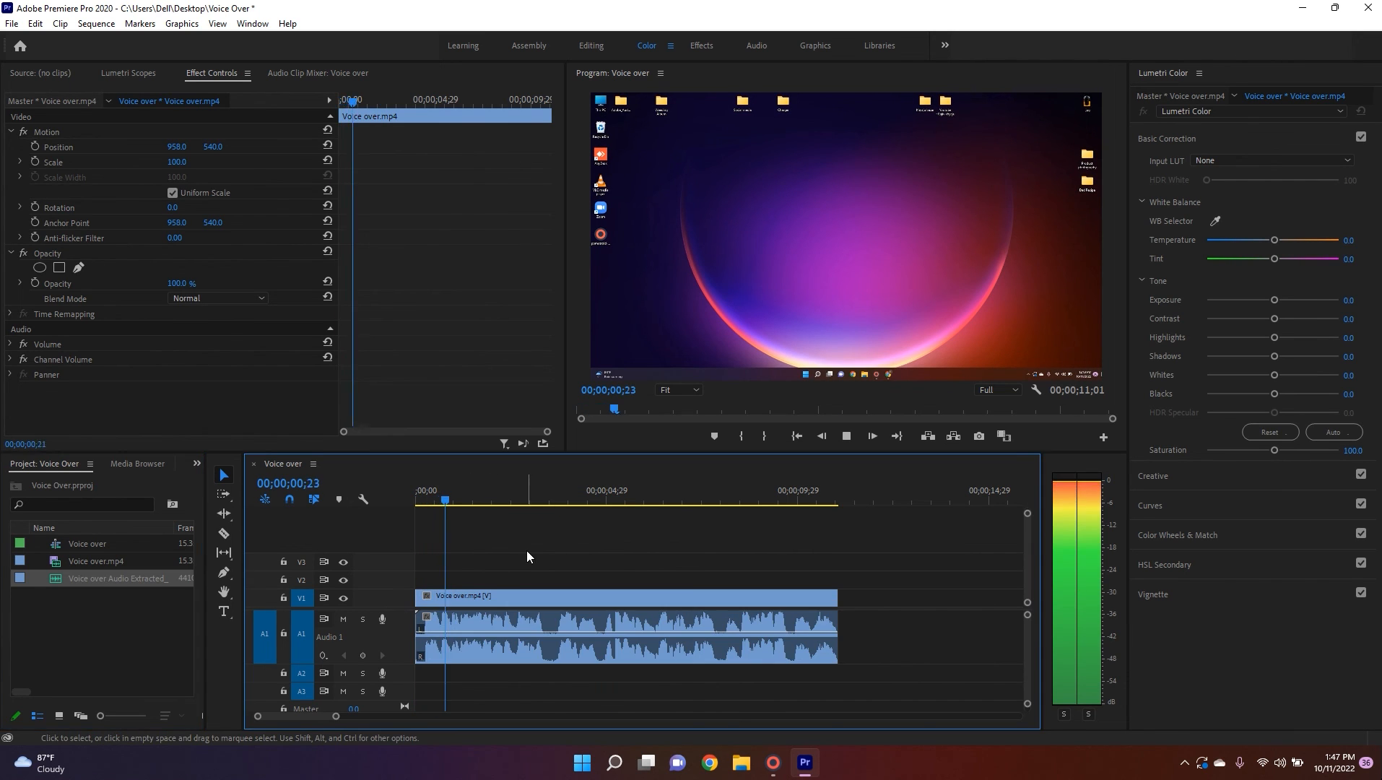